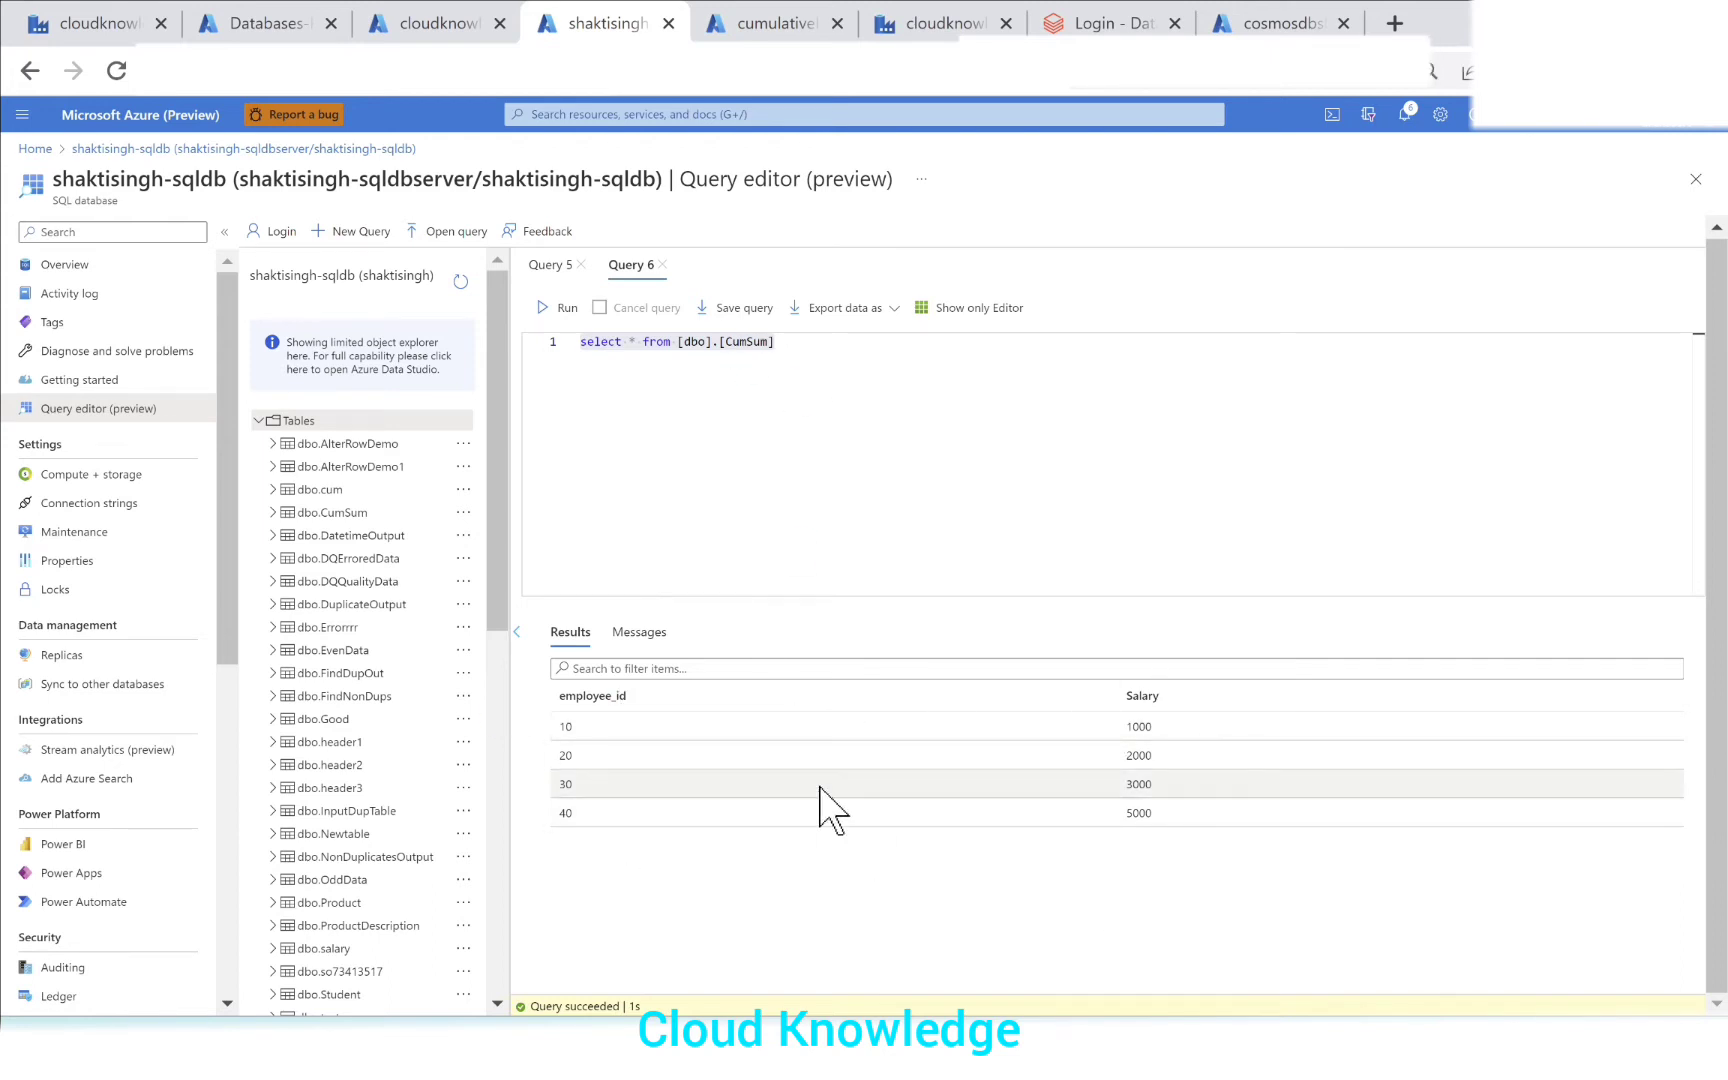
Step: Run the Query 5 statement that computes the running sum of Salary as CumSumCol from the dbo.CumSum table
click(549, 265)
click(775, 447)
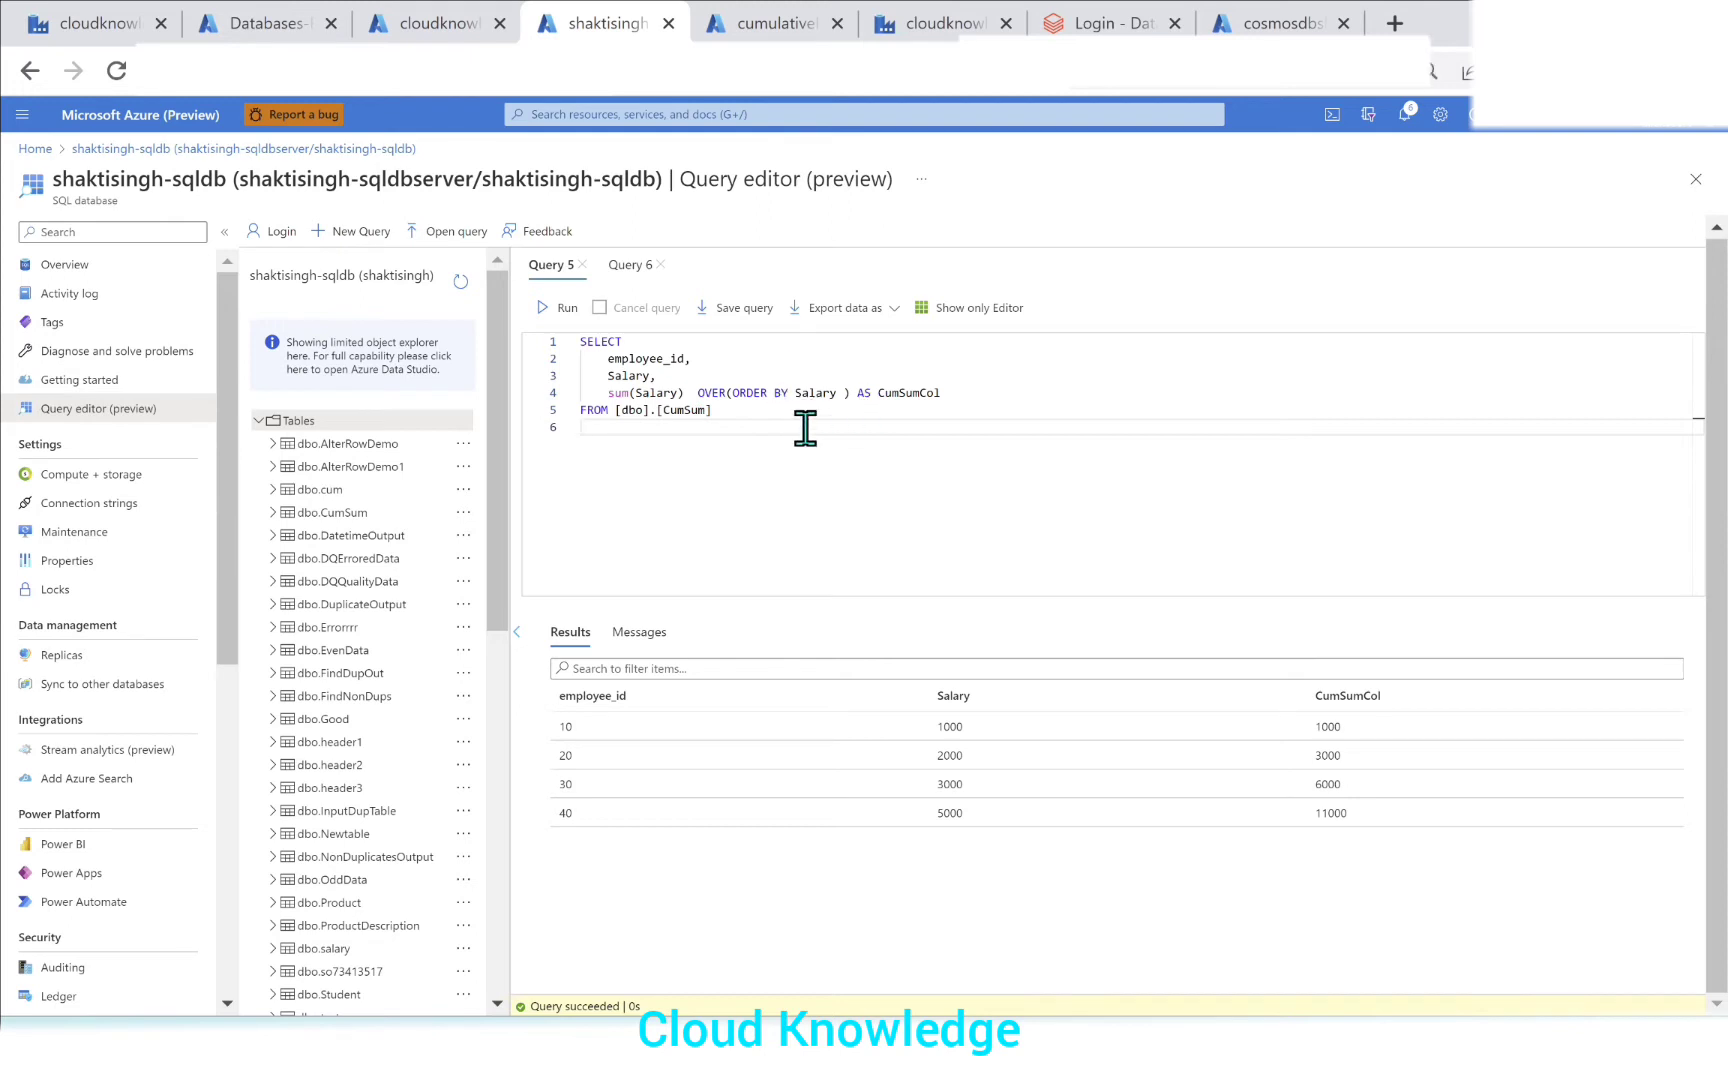
double_click(922, 392)
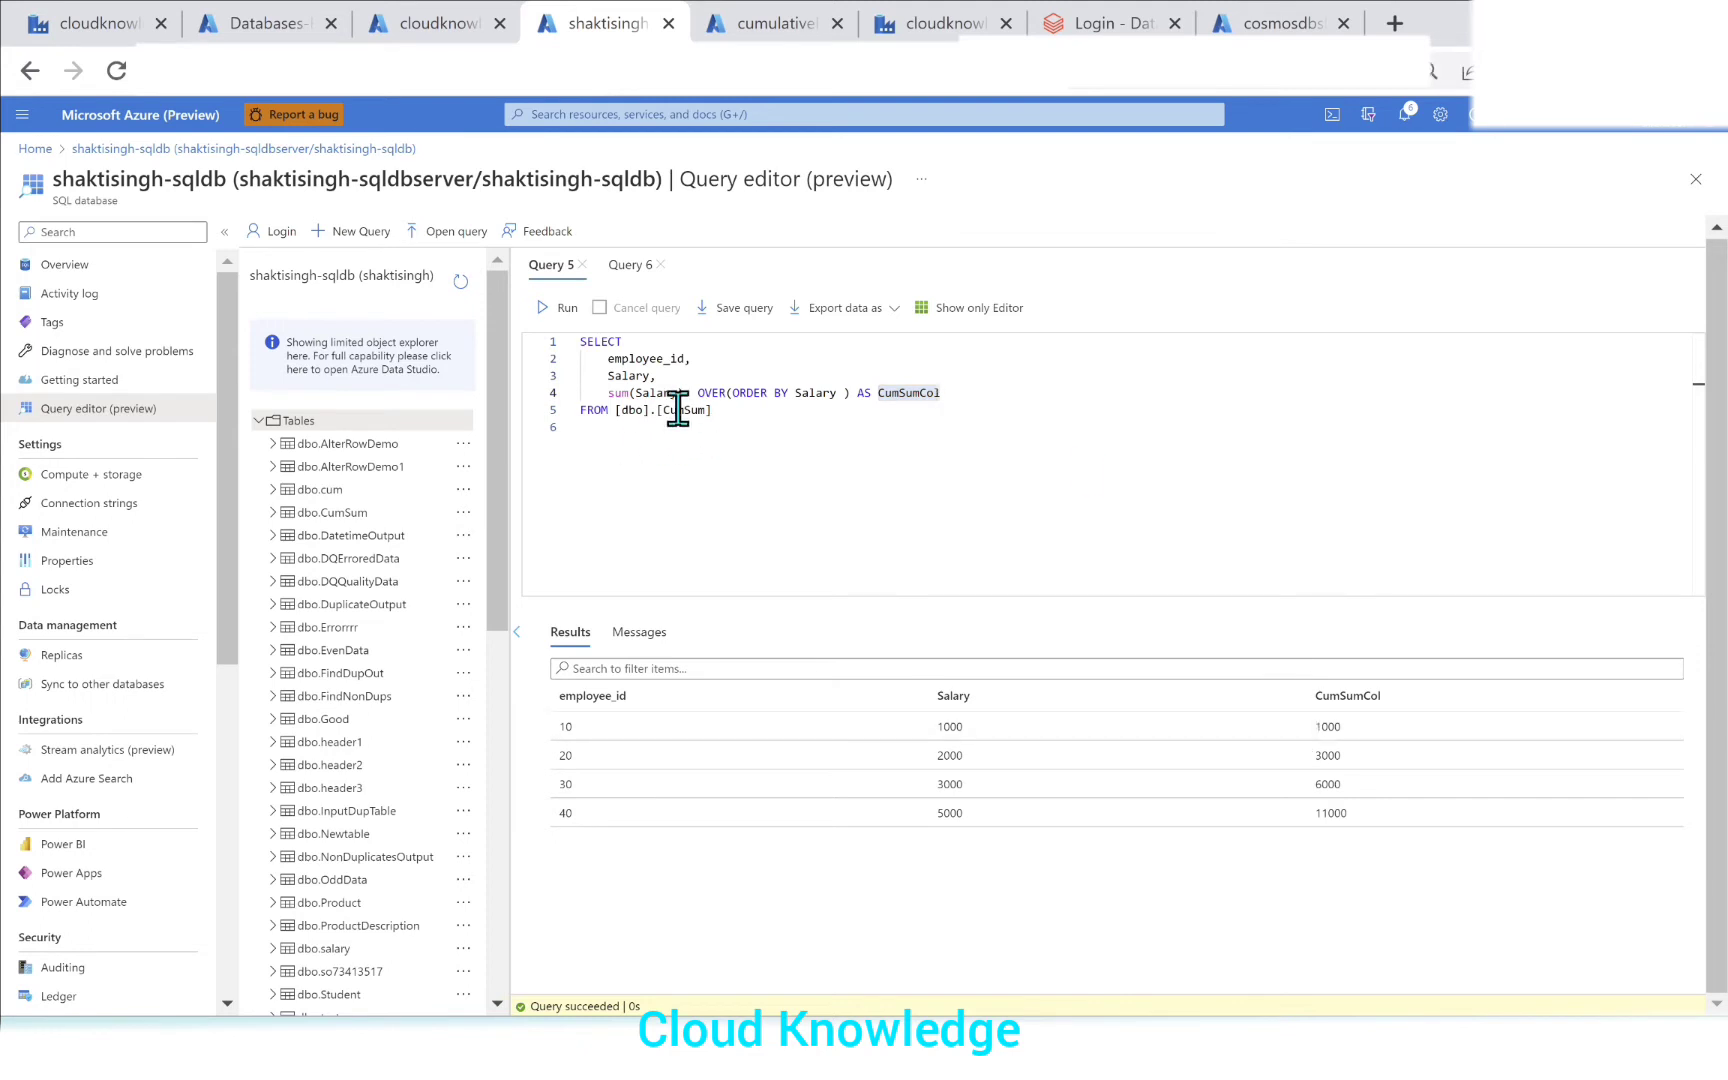
key(ctrl+a)
click(547, 318)
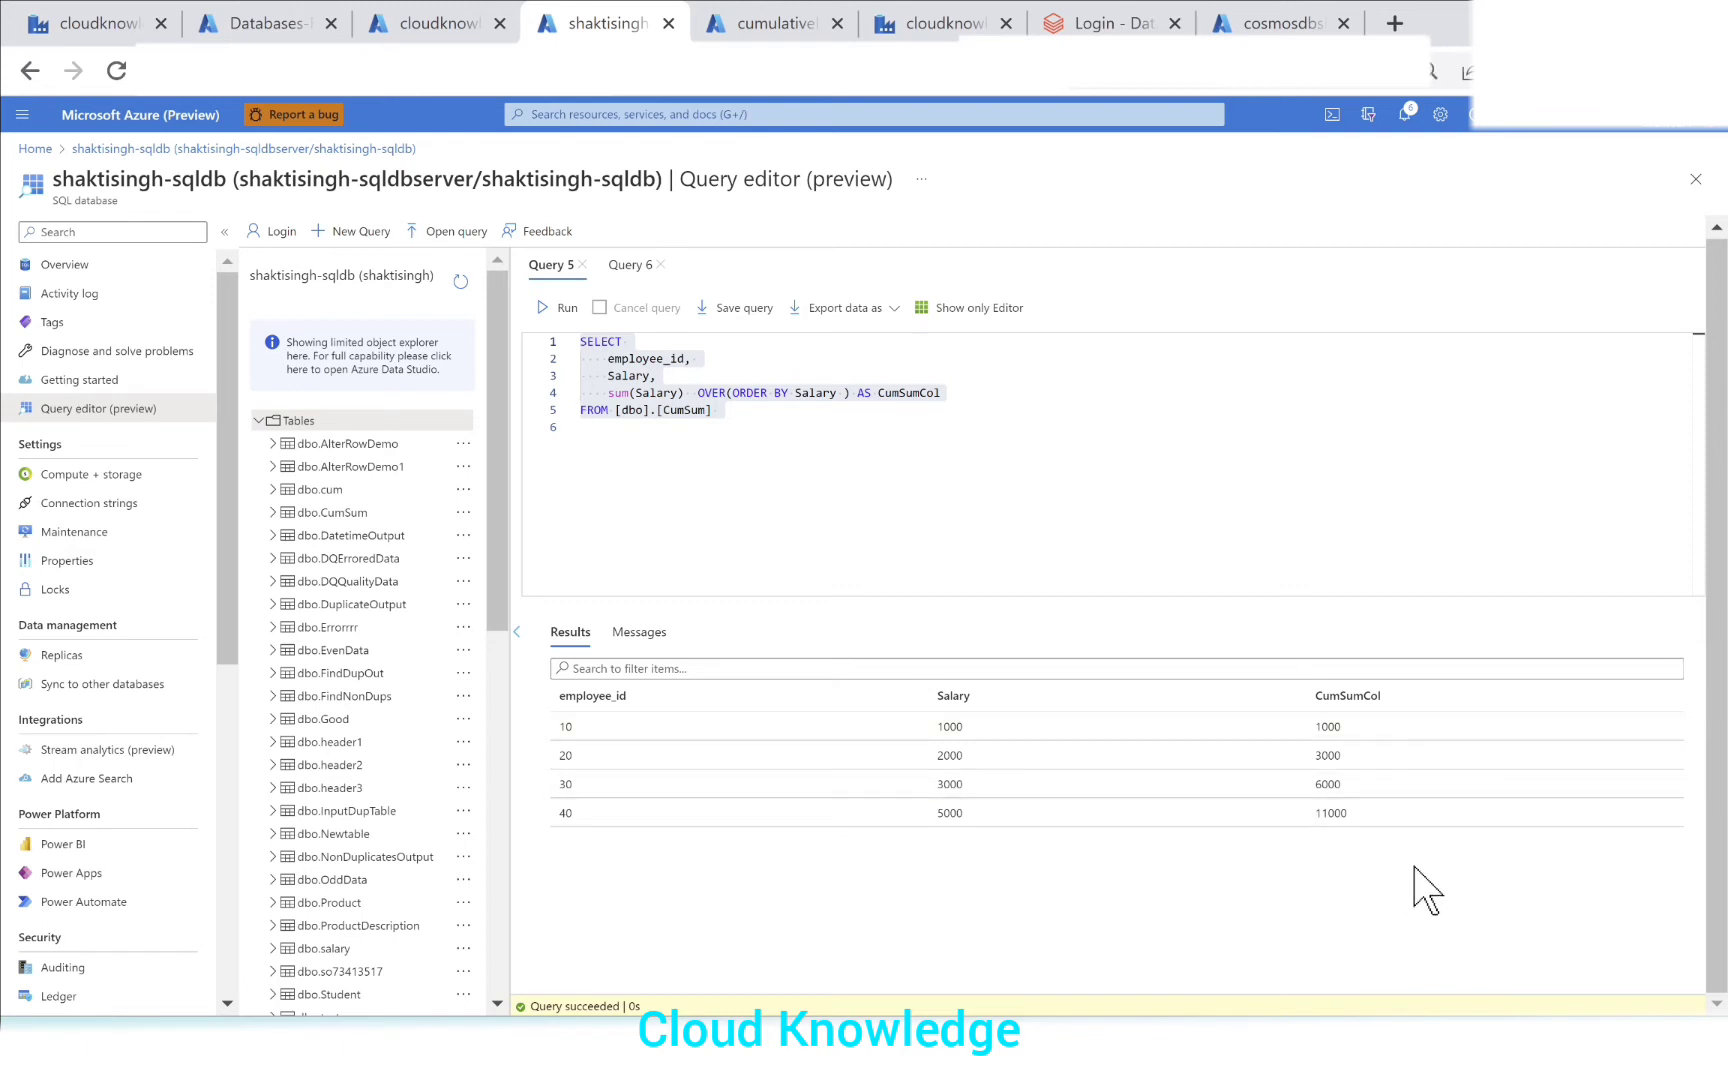
click(903, 477)
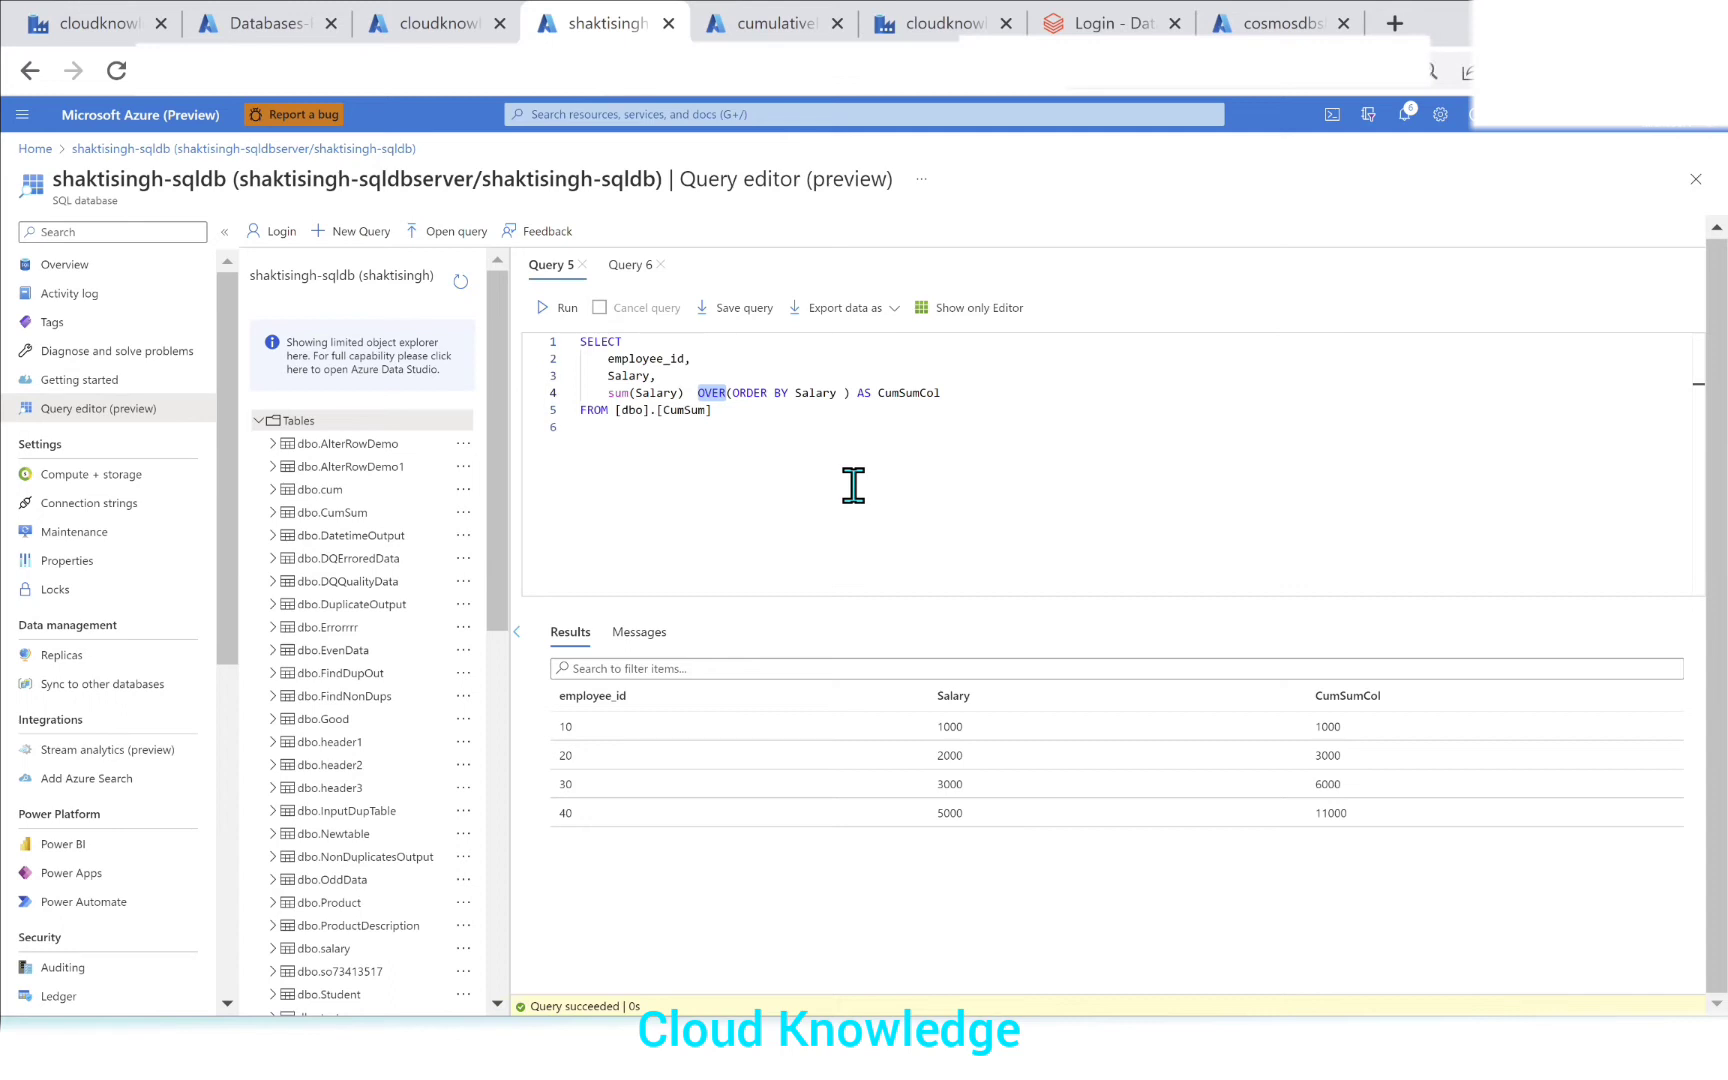
Step: Switch to Azure Data Factory and create a new pipeline named pipelineCumulativeSum
click(928, 28)
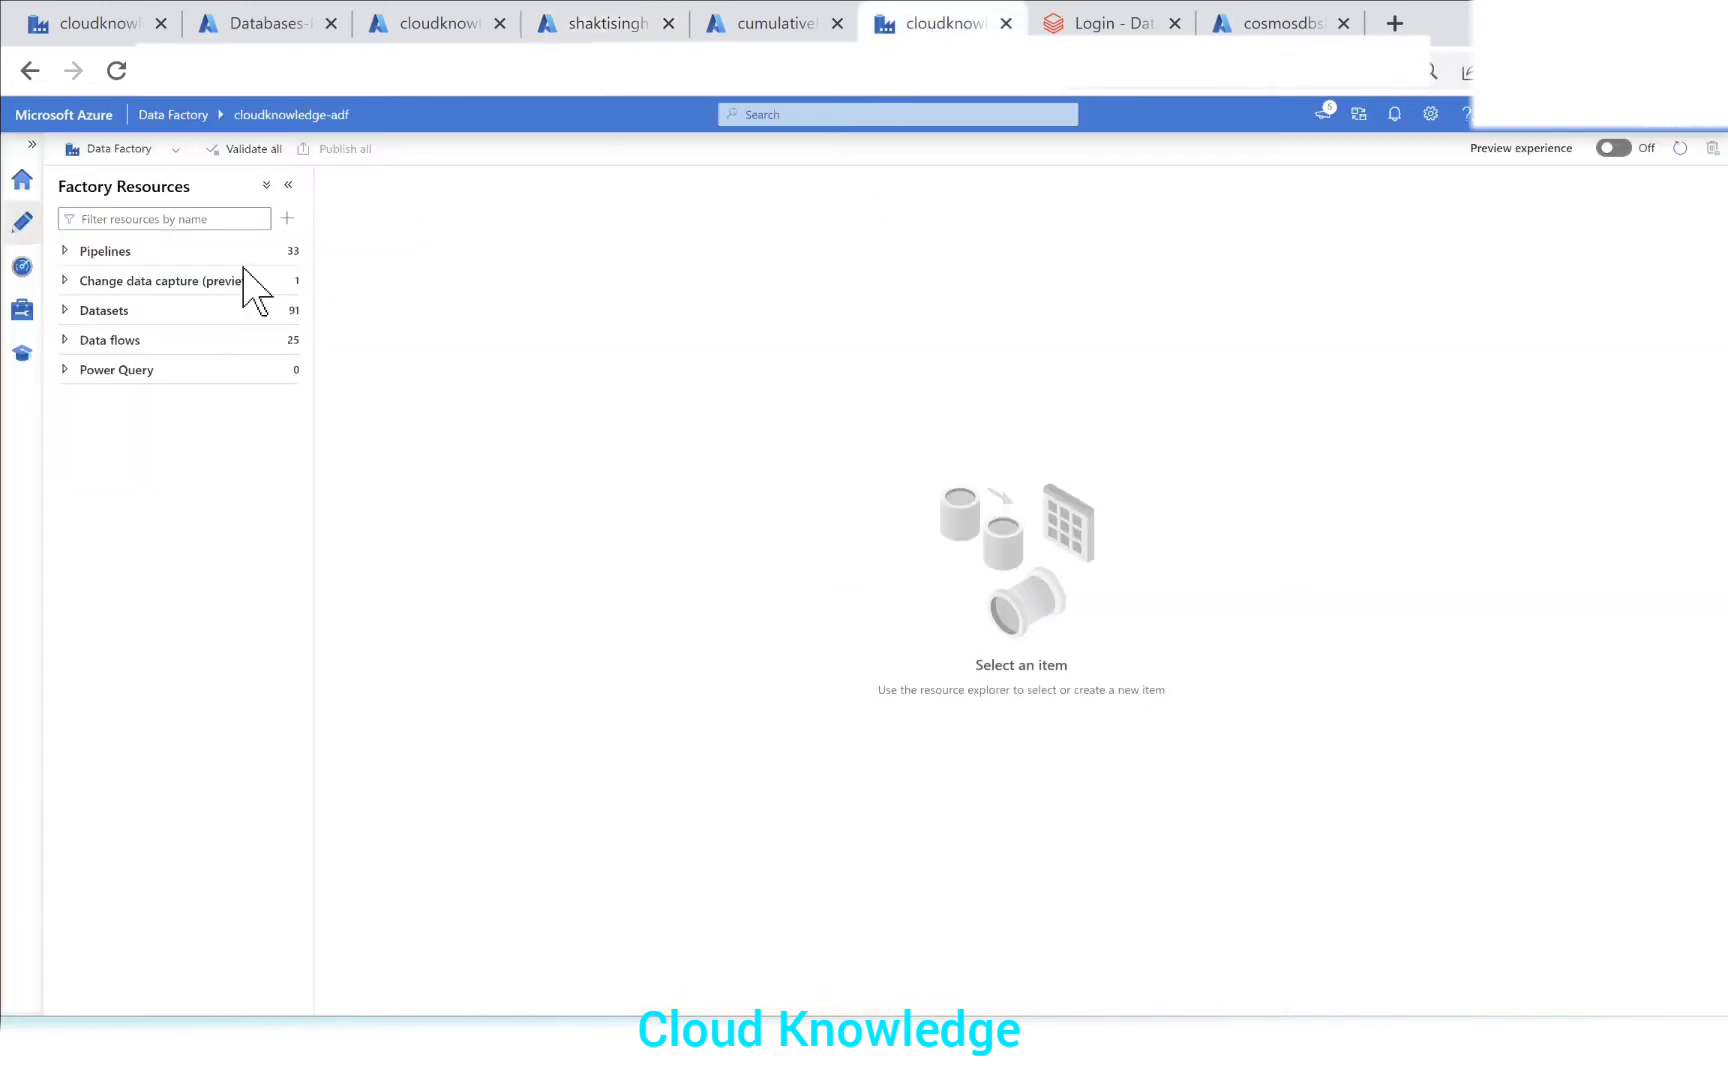
click(287, 252)
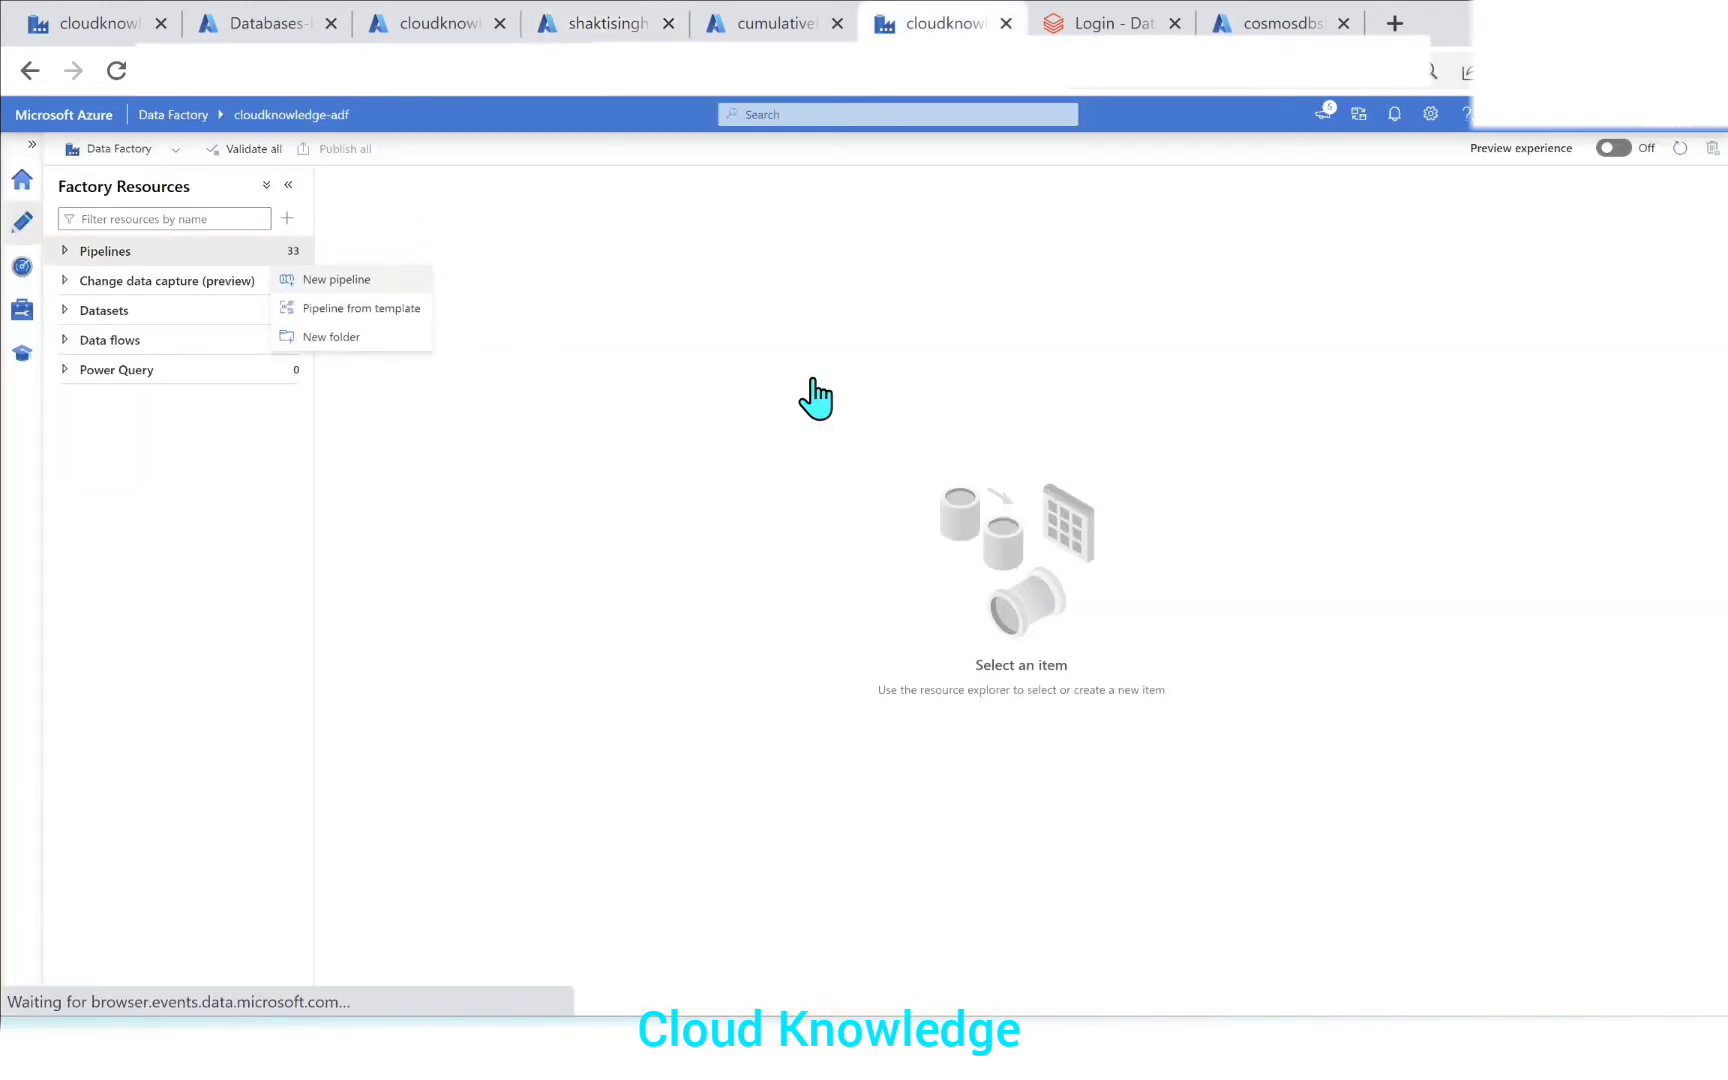
click(1598, 340)
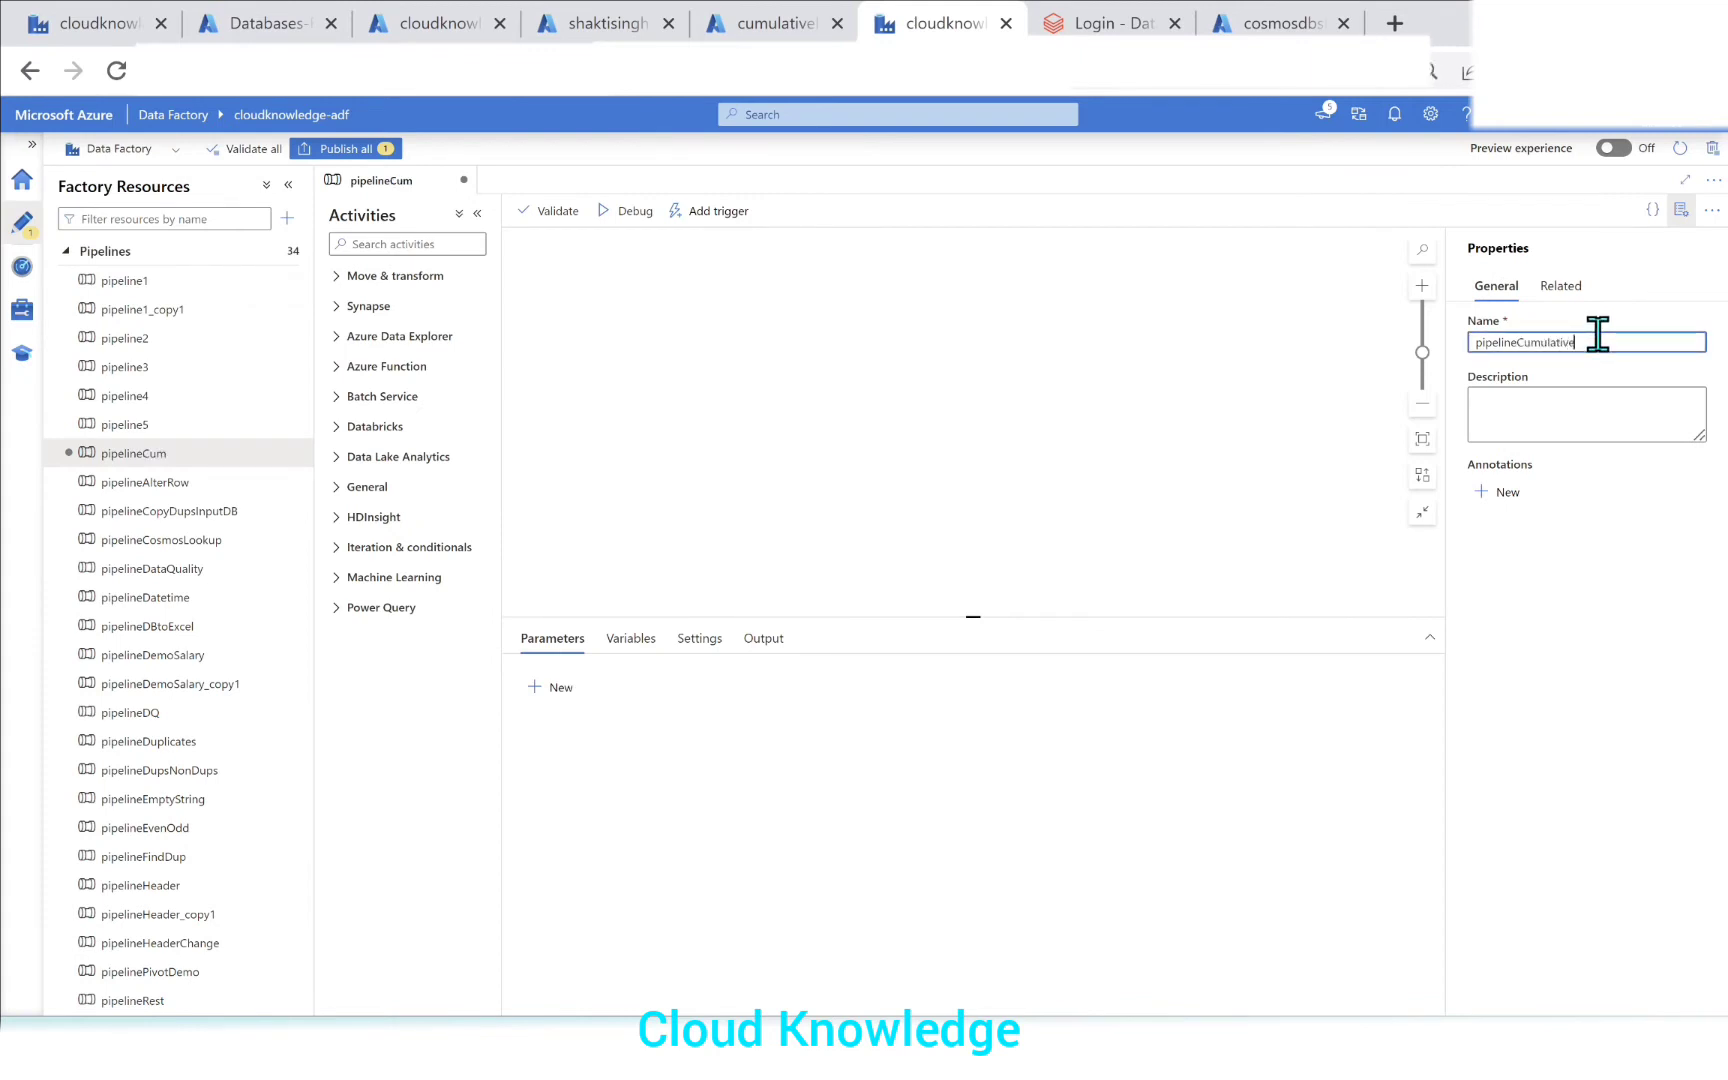
click(1681, 210)
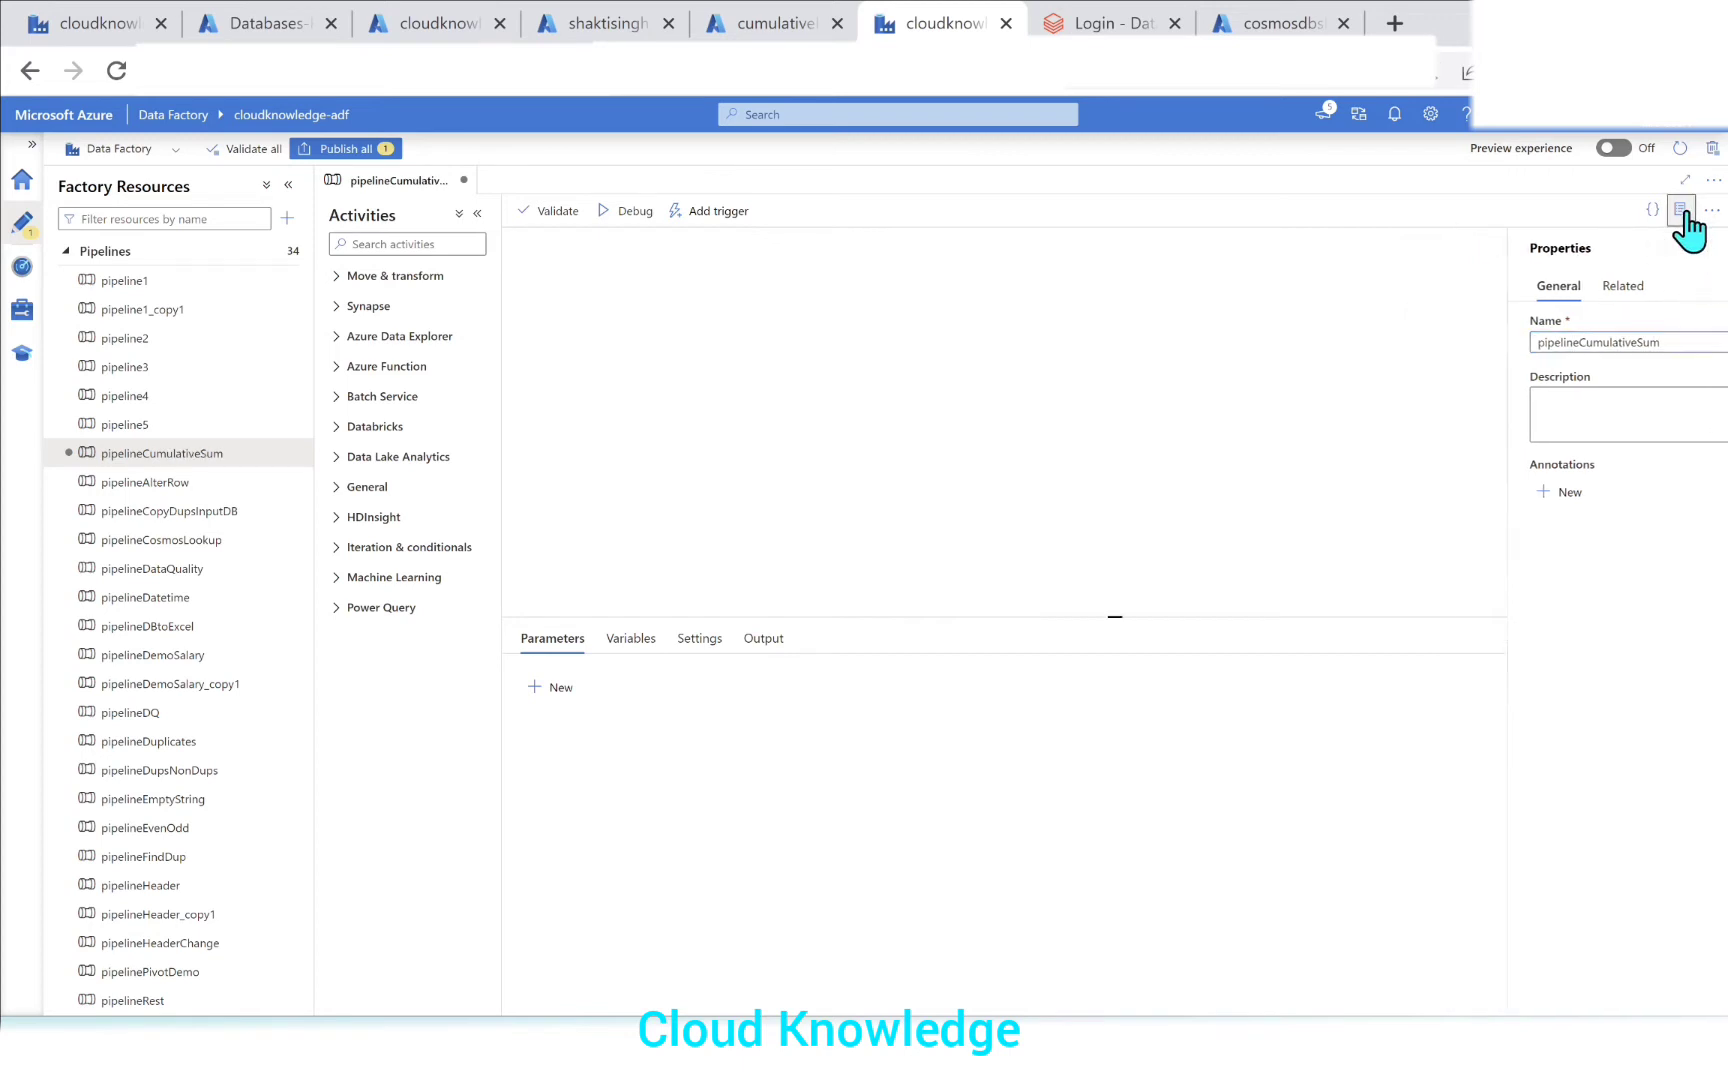
Step: Add a Data flow activity from Move & transform to the pipeline canvas
click(66, 251)
click(413, 280)
drag(400, 346, 813, 366)
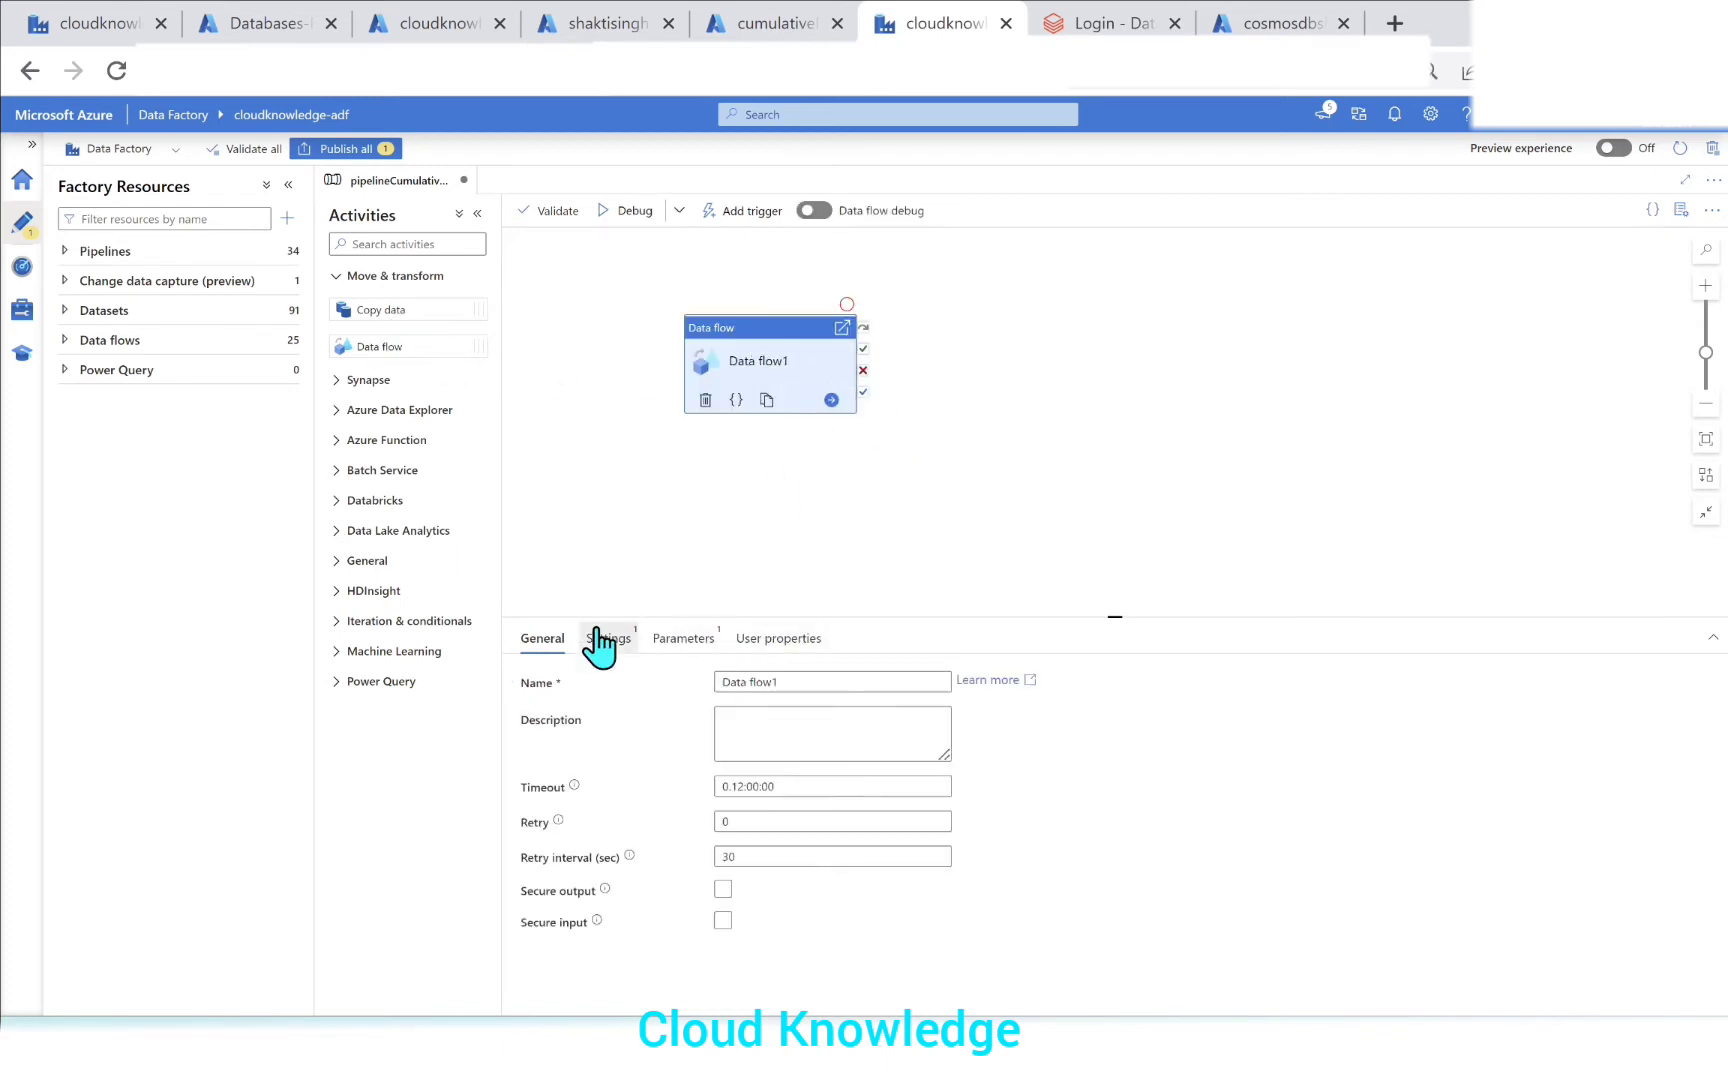
Step: Create a new data flow named dataflowCumulativeSum for the Data flow activity
click(610, 640)
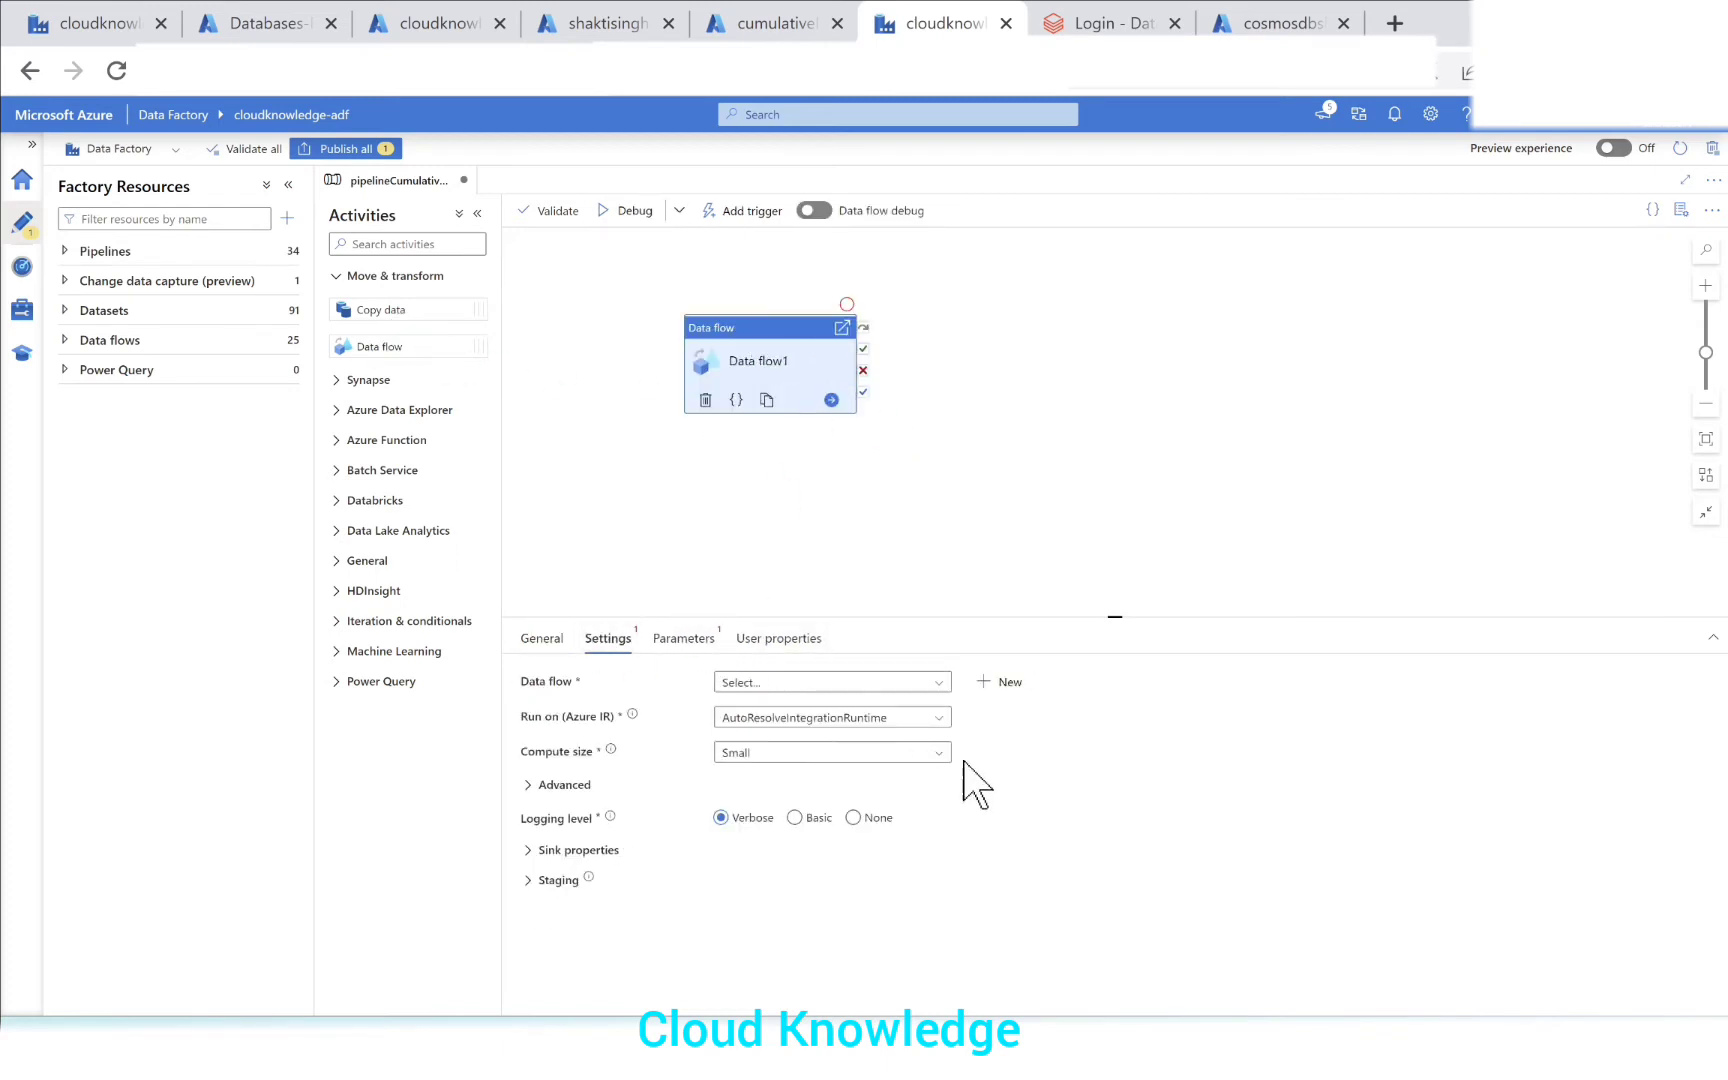
click(1005, 681)
click(1624, 342)
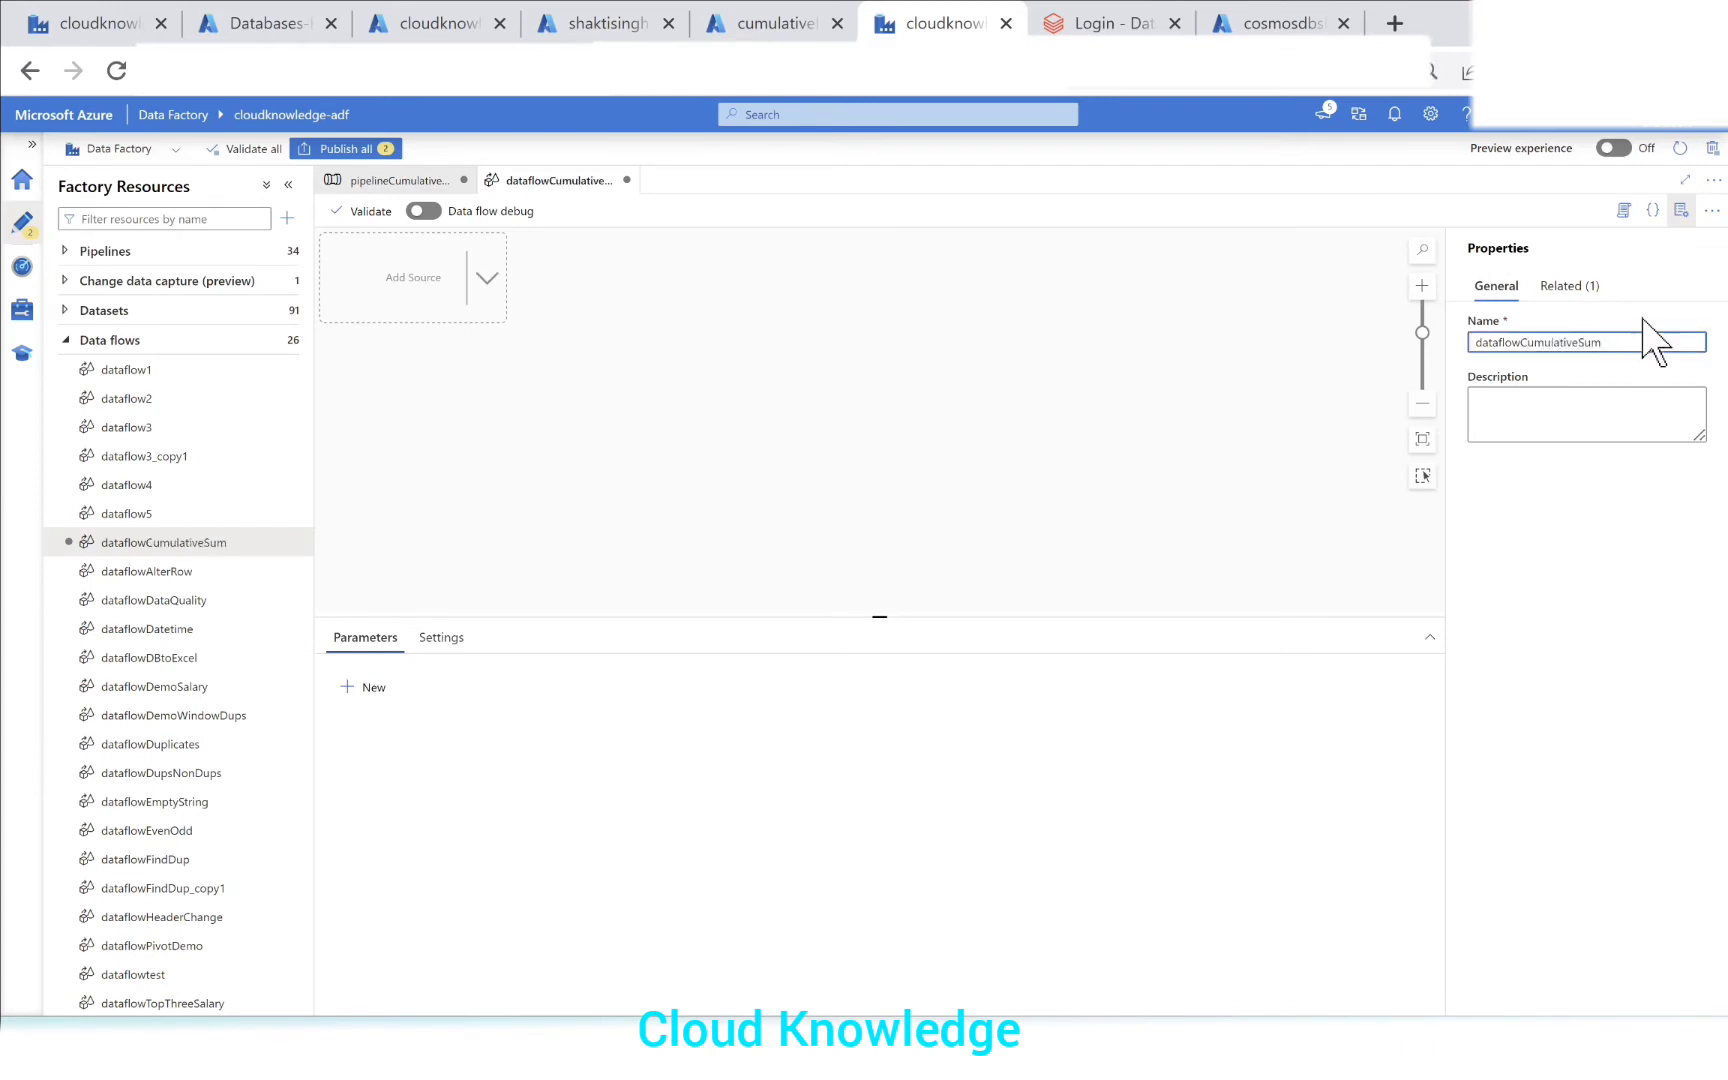
click(1682, 212)
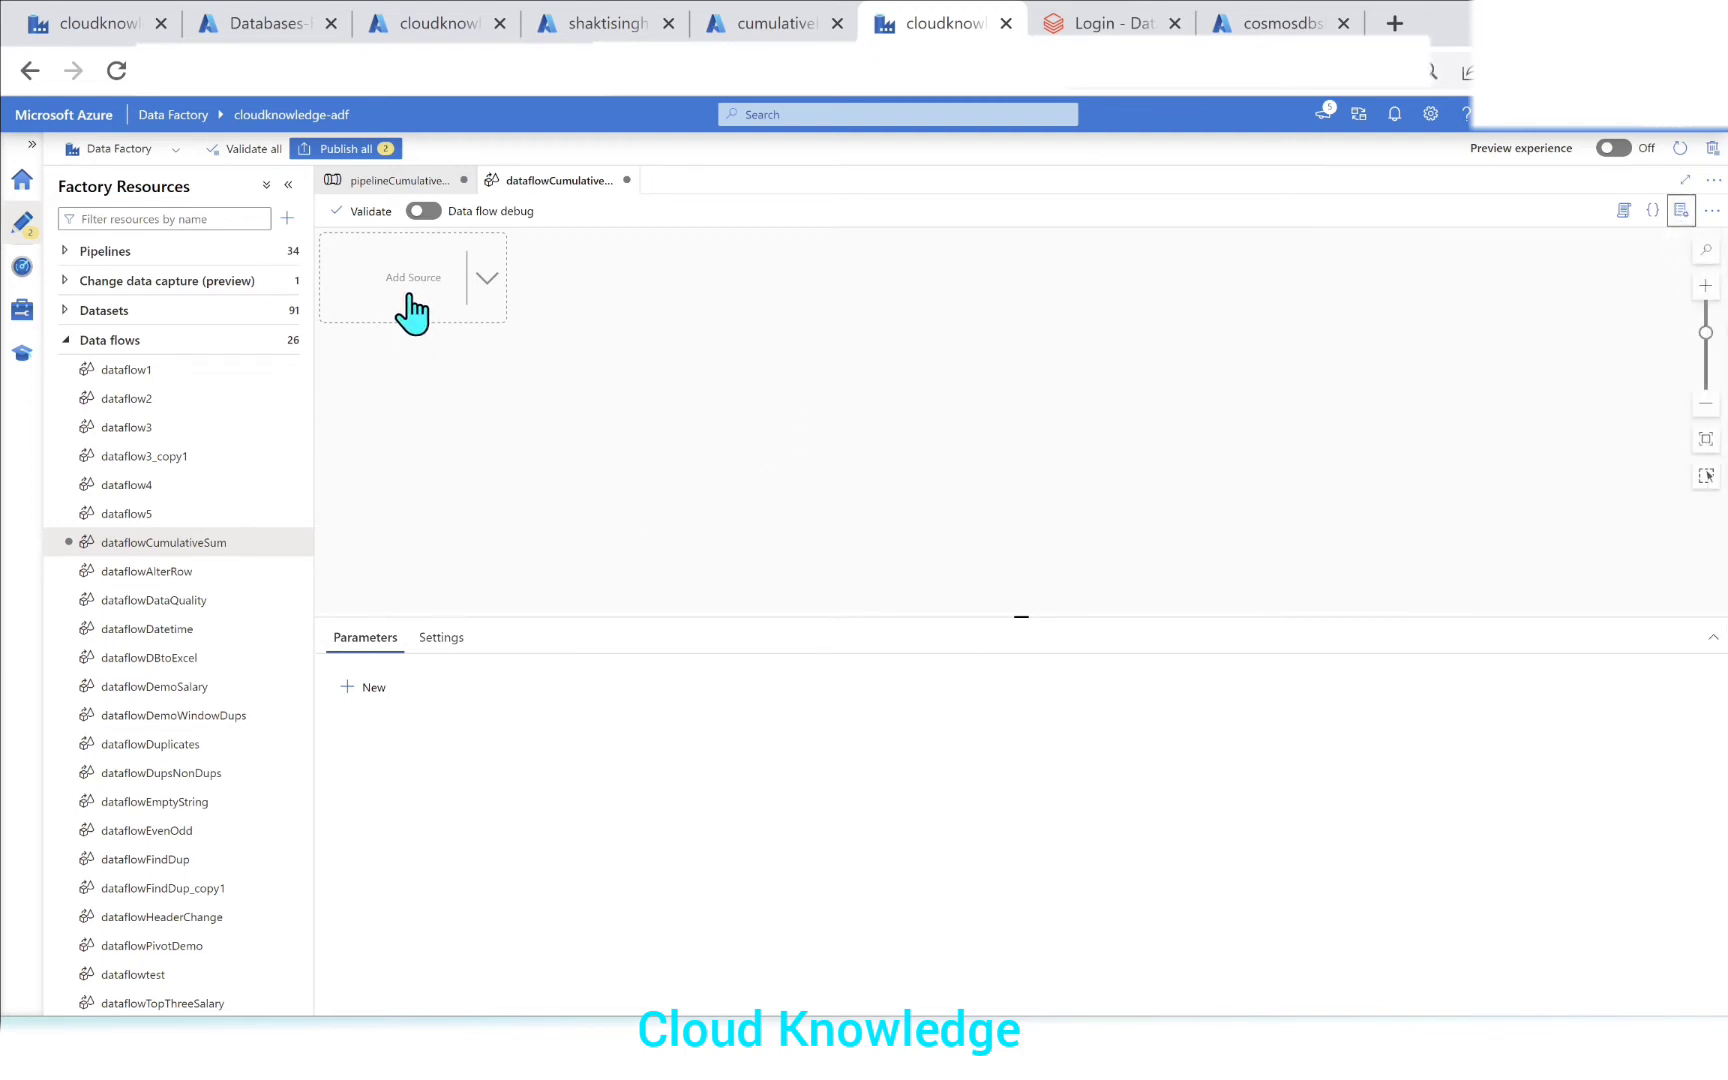
Step: Preview the contents of cumulativeInput.csv in the testinput storage container
click(738, 22)
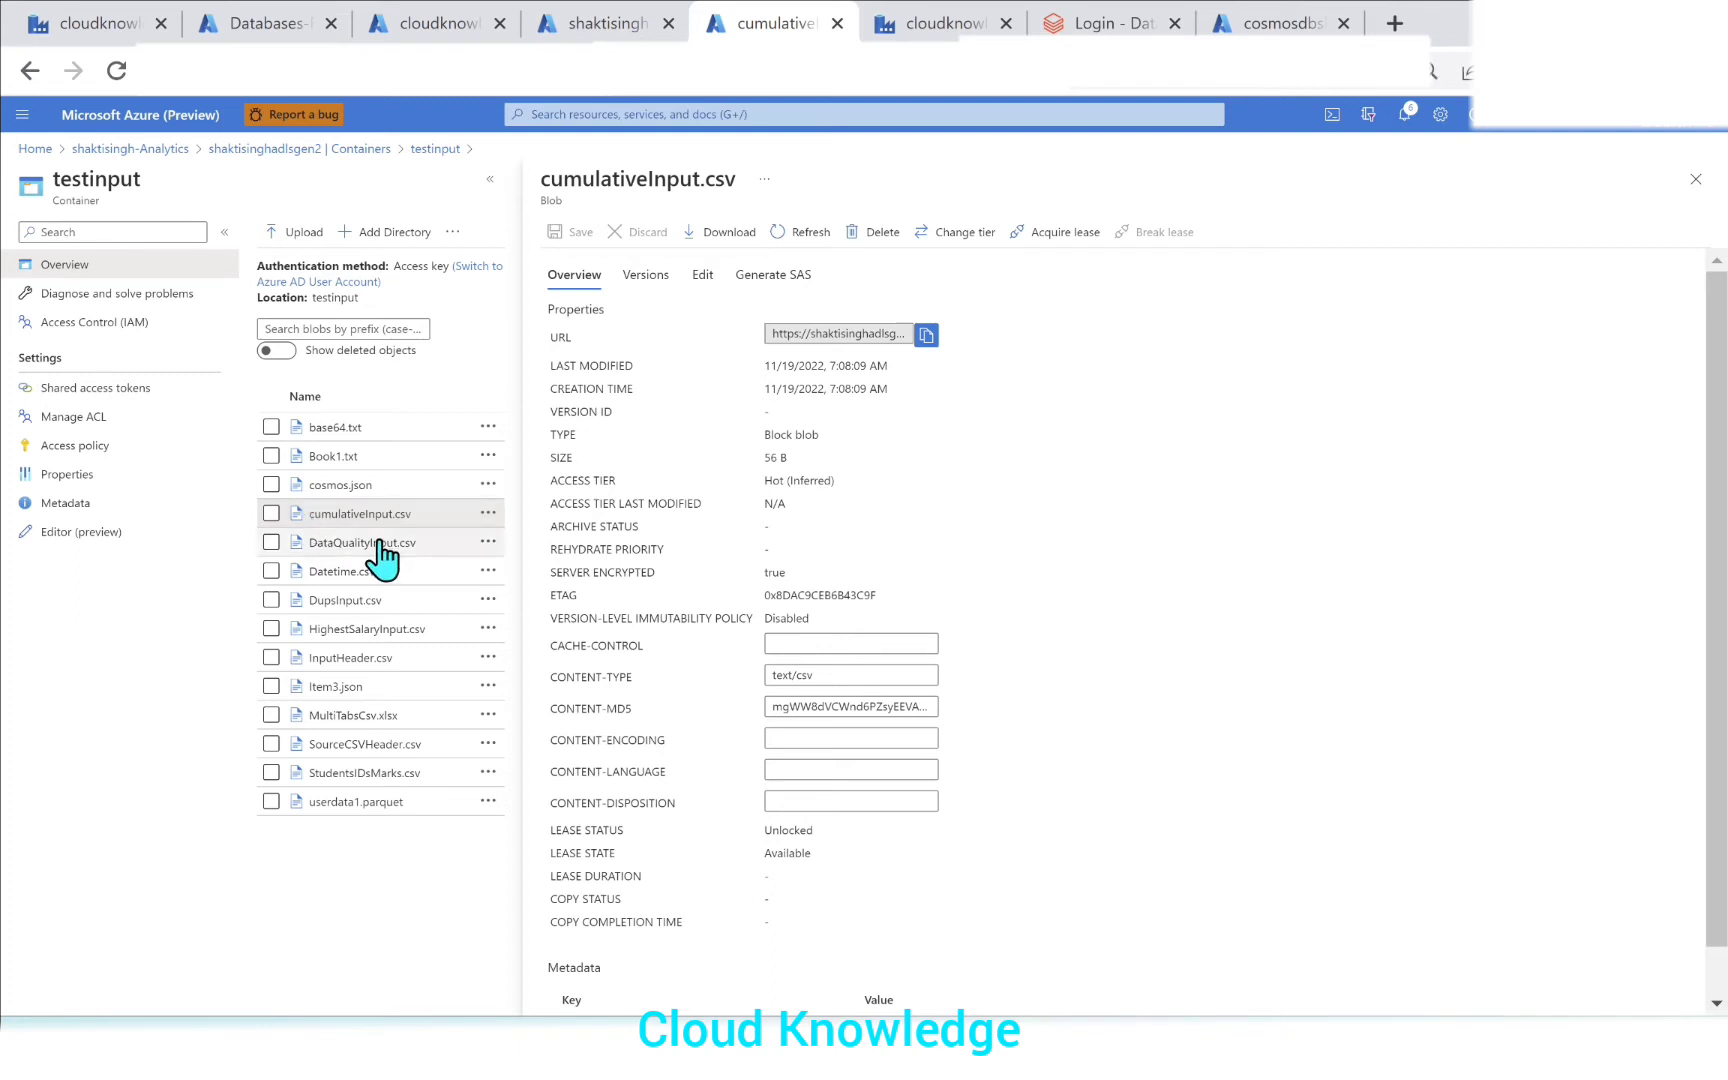
click(702, 276)
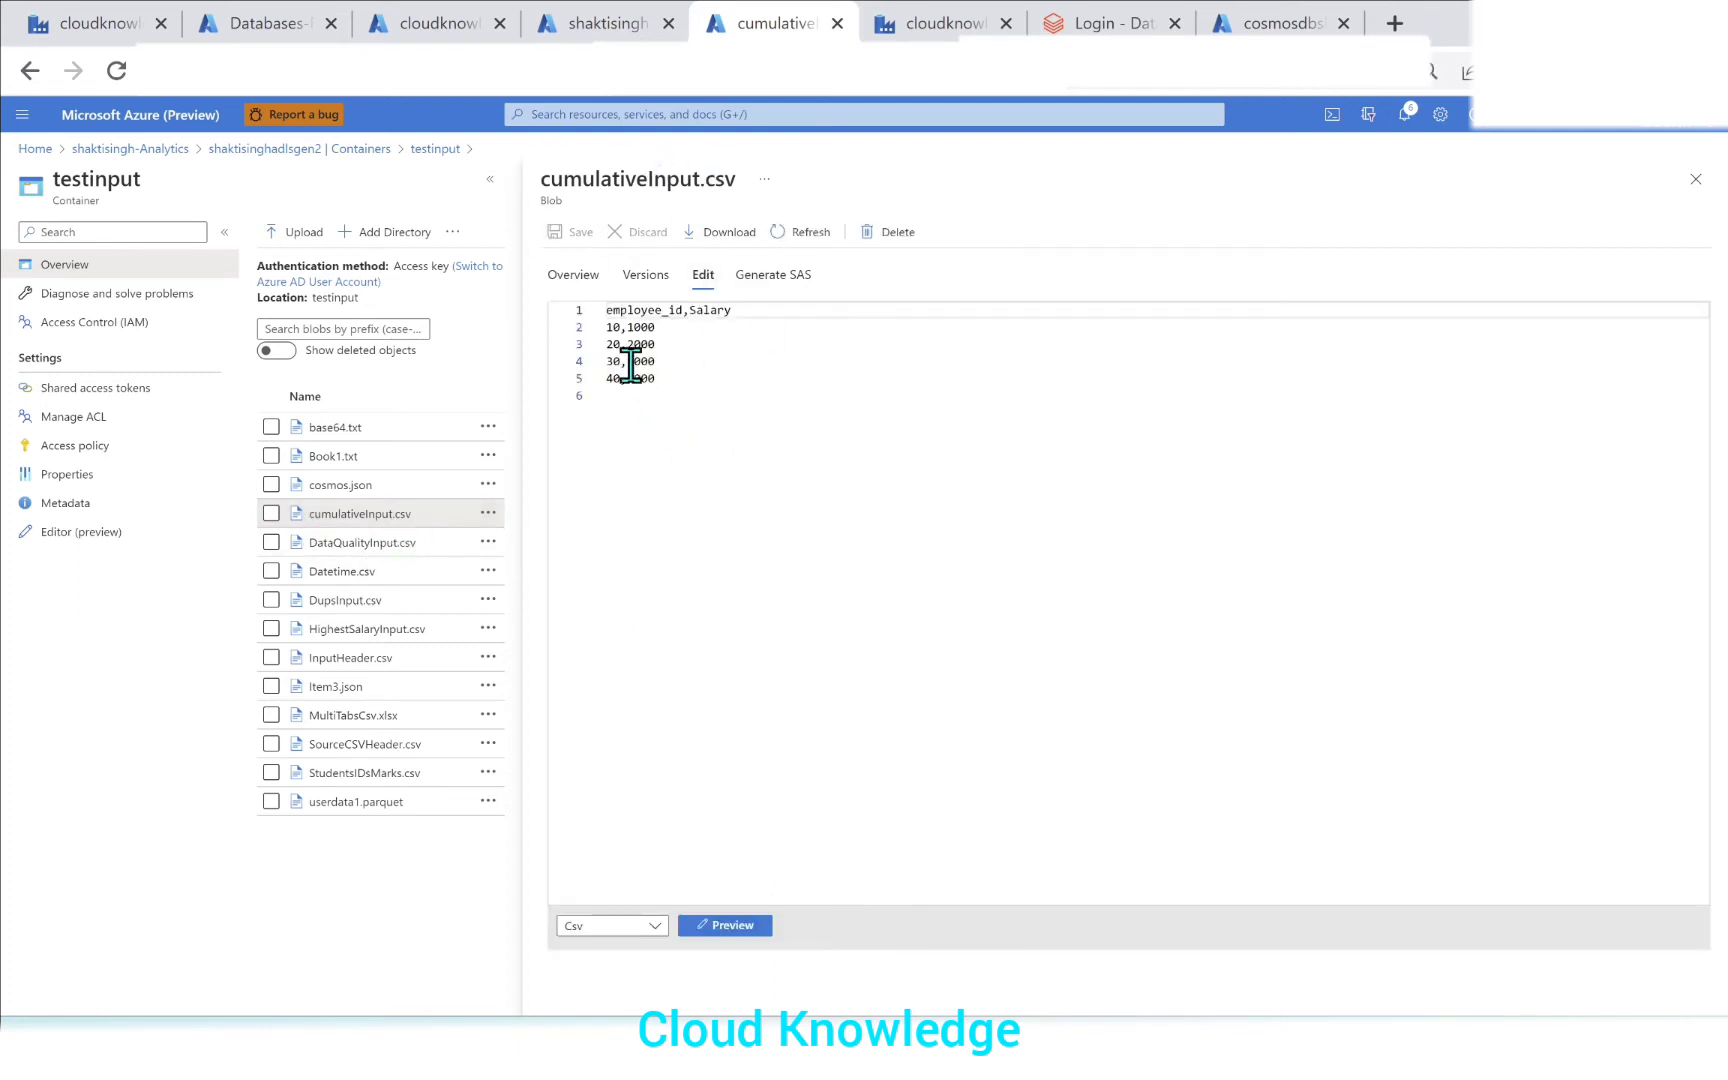
click(725, 925)
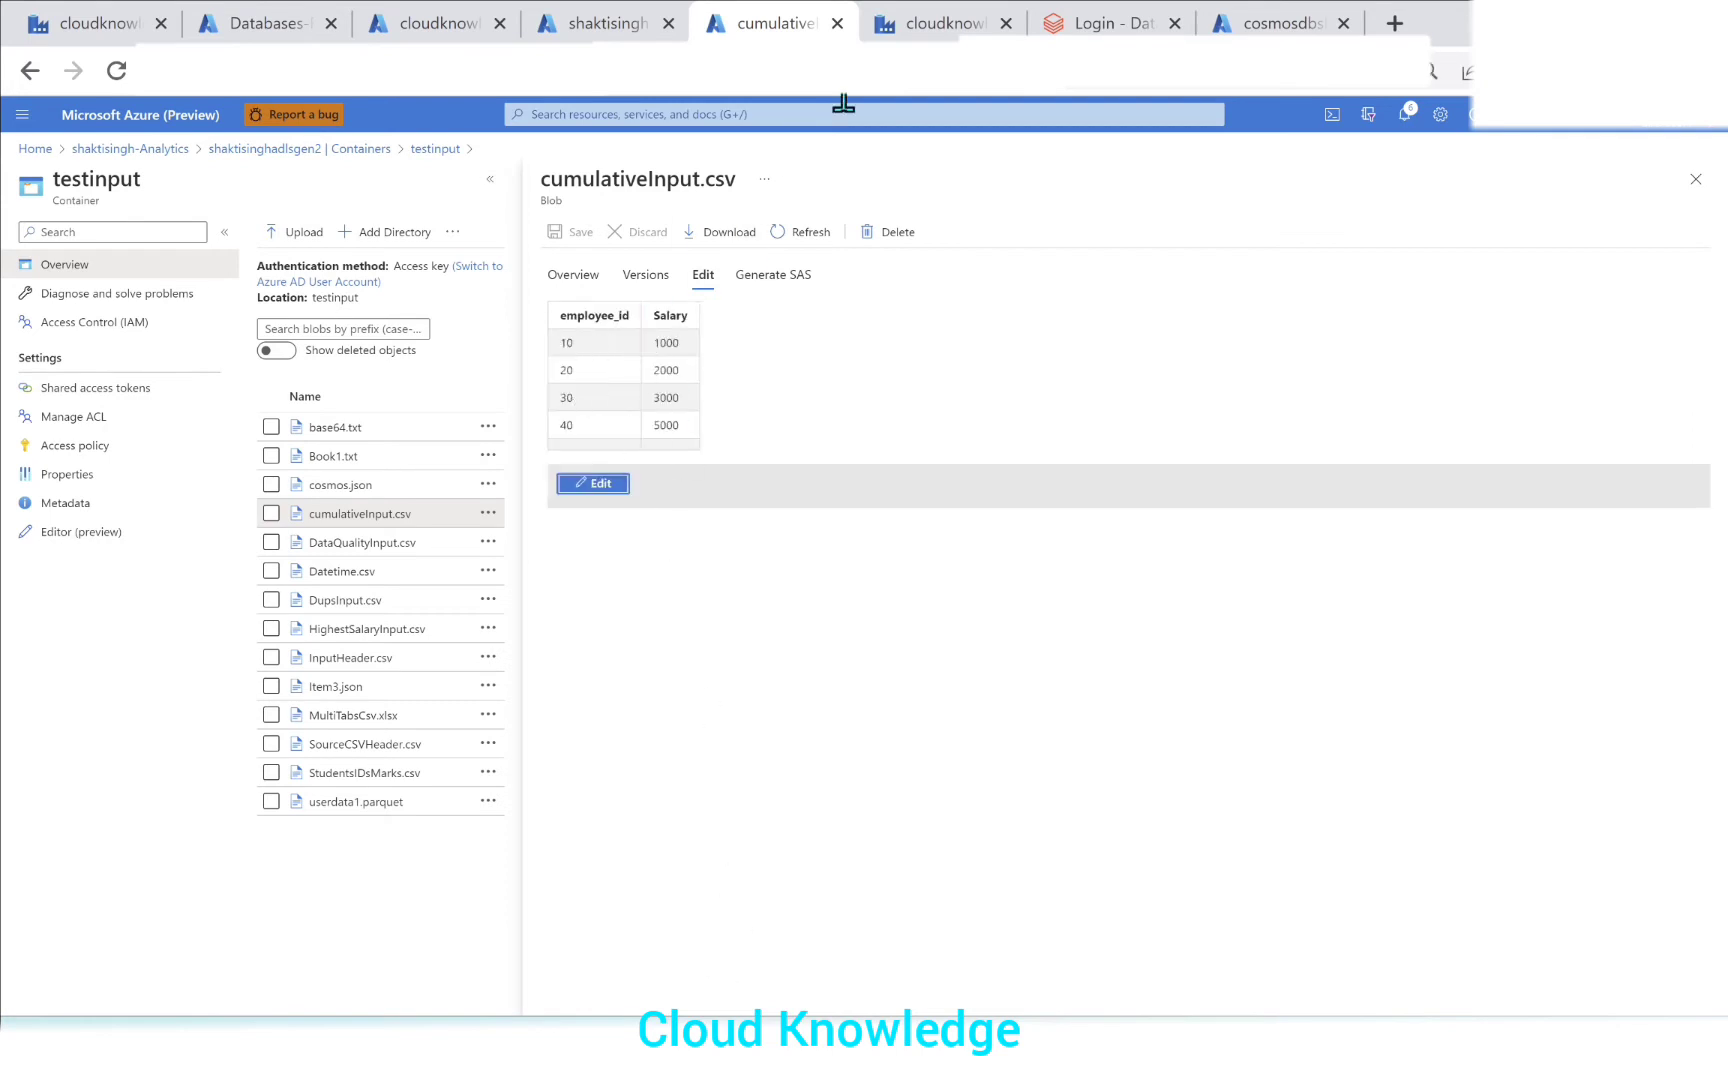
Step: Return to Data Factory and add a source to the dataflowCumulativeSum data flow
click(912, 30)
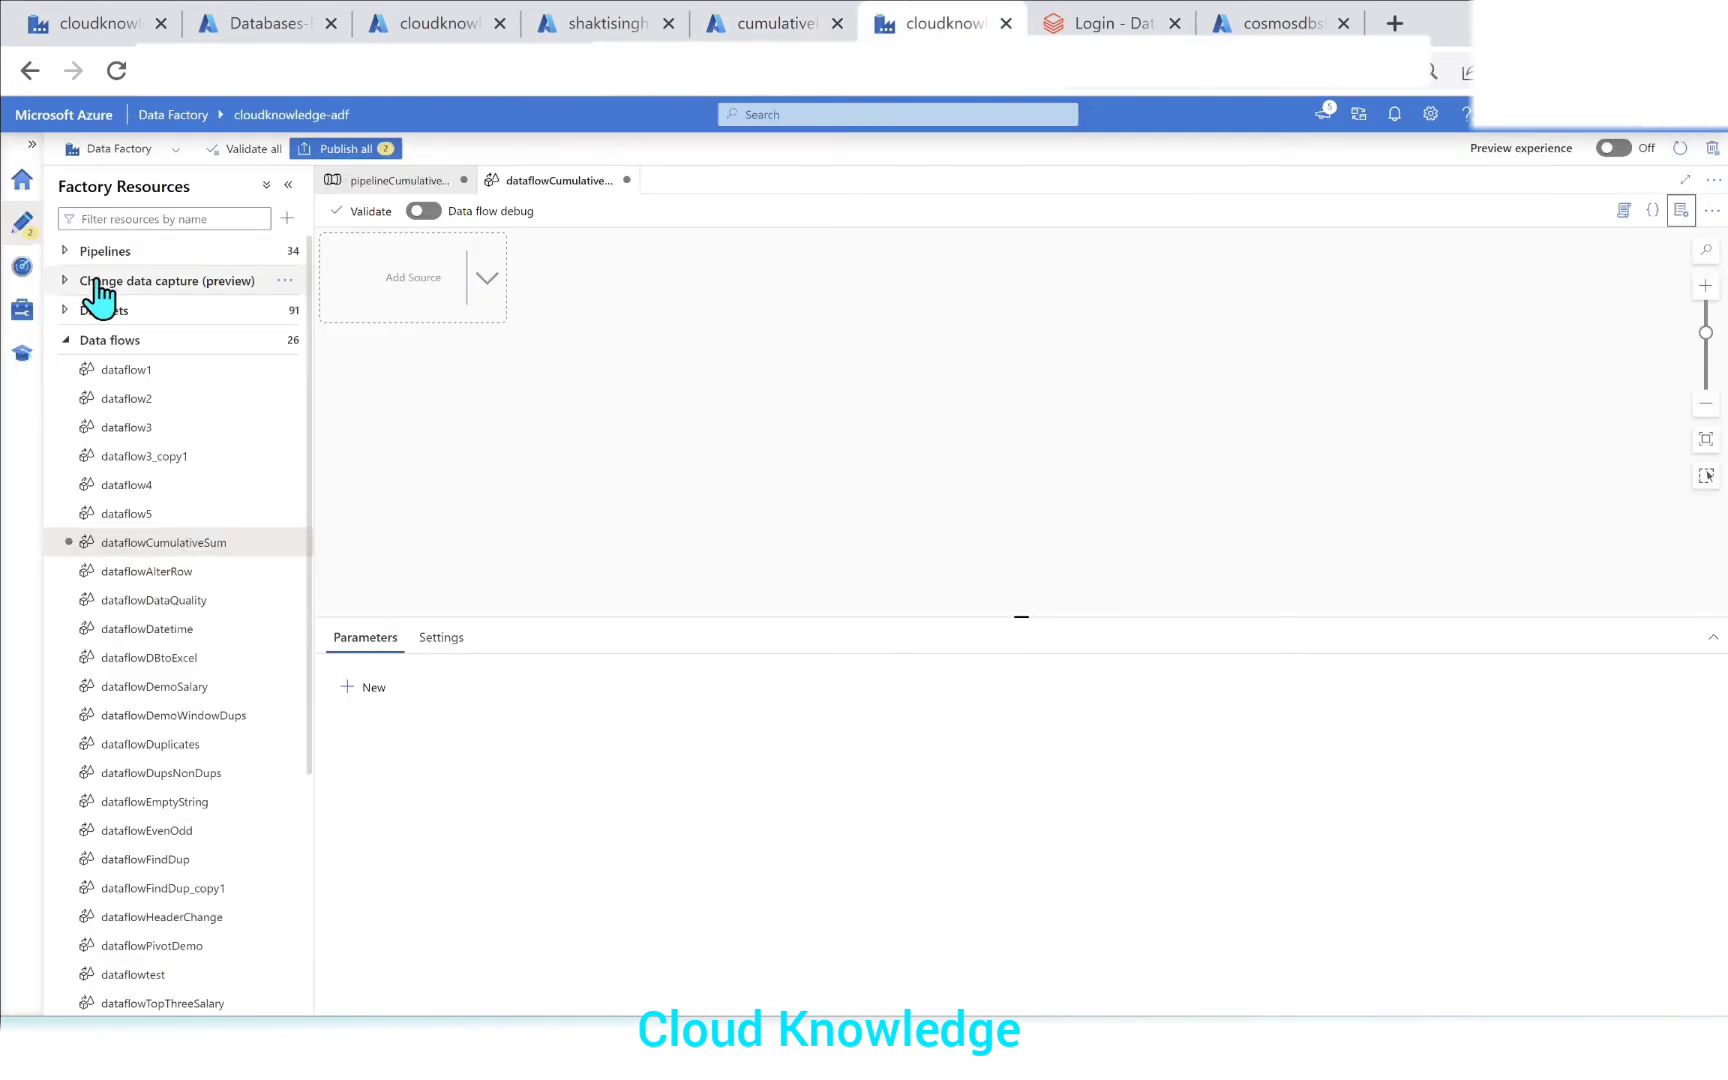
click(64, 340)
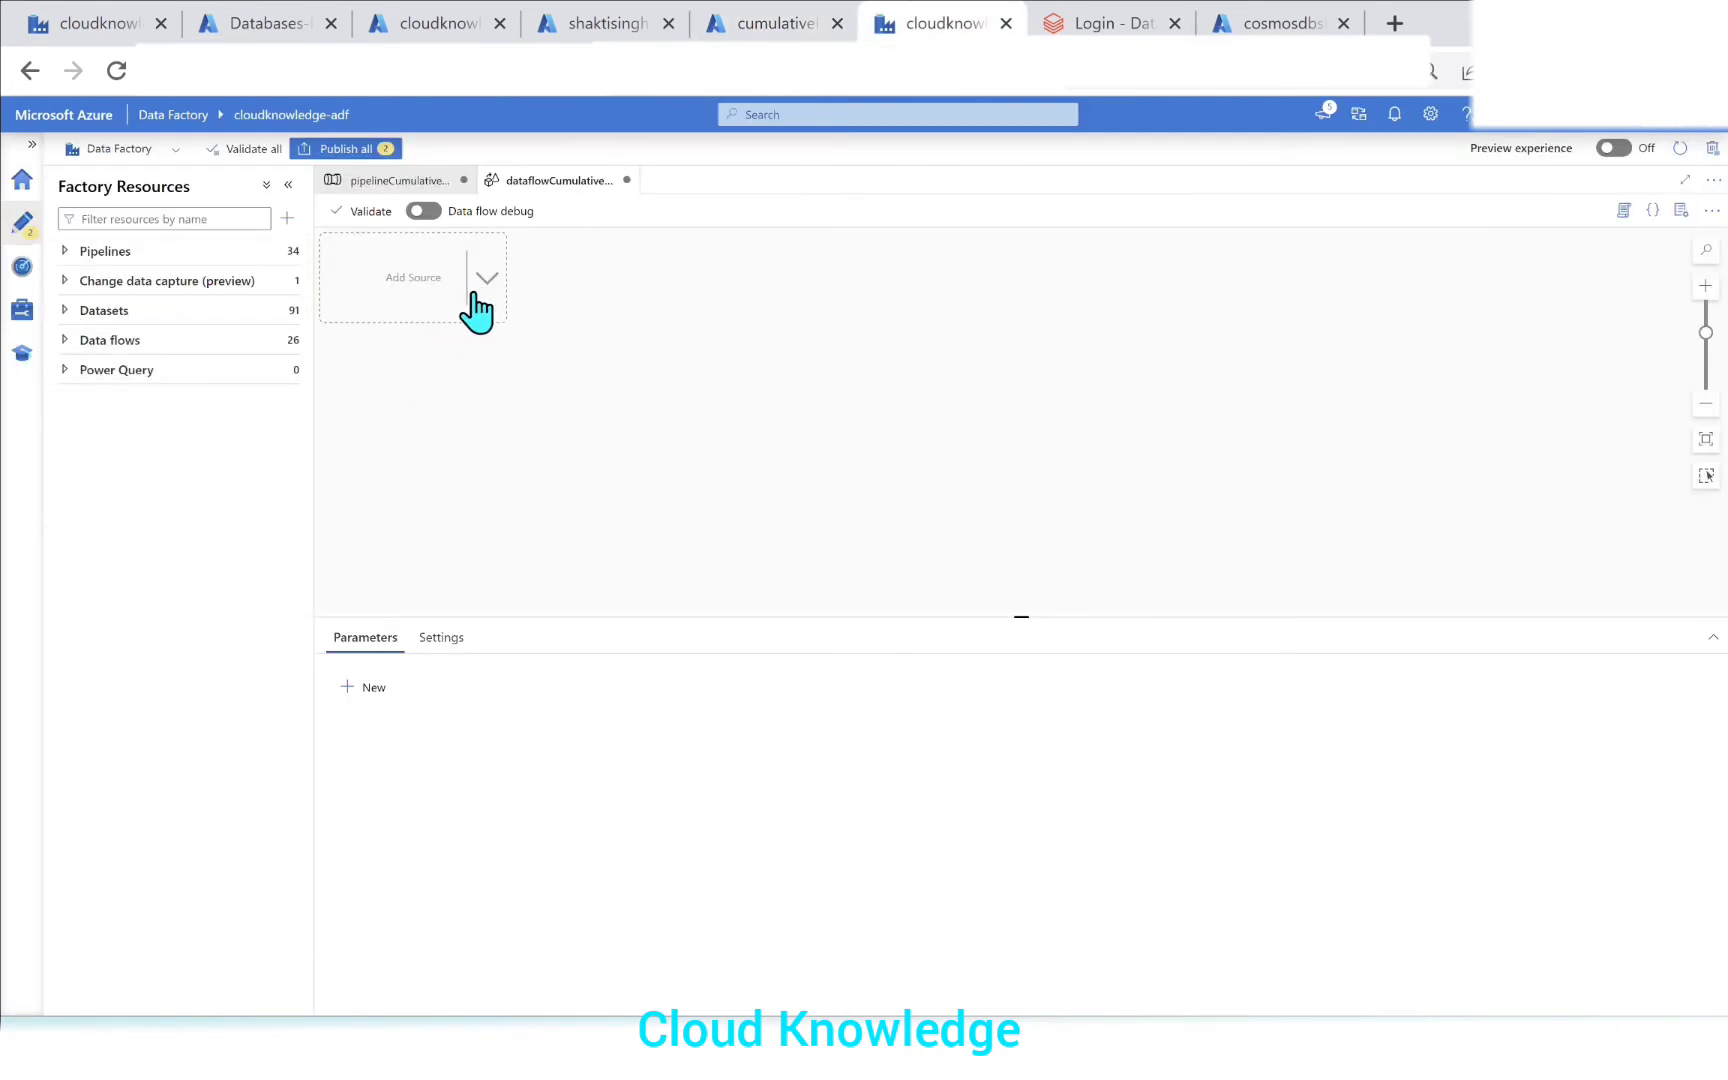
click(478, 262)
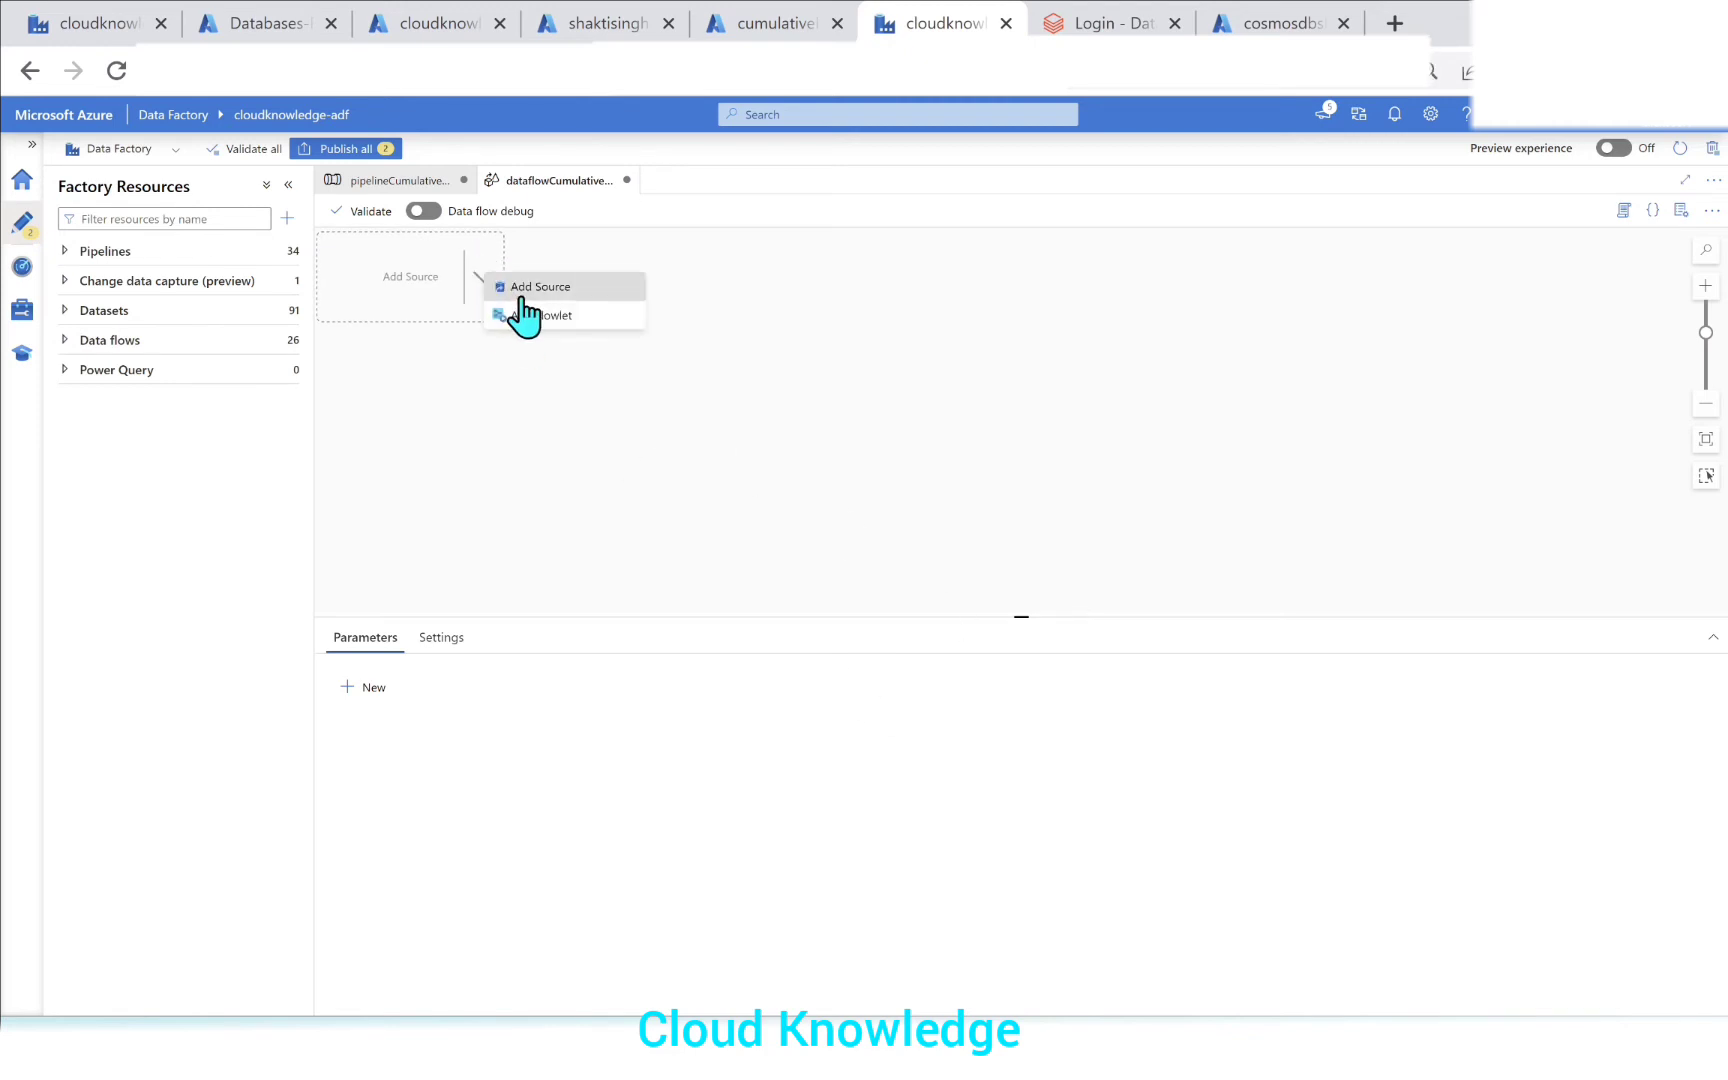
click(512, 284)
Step: Start a new dataset for the source, using Azure Data Lake Storage Gen2 with the DelimitedText format
click(803, 848)
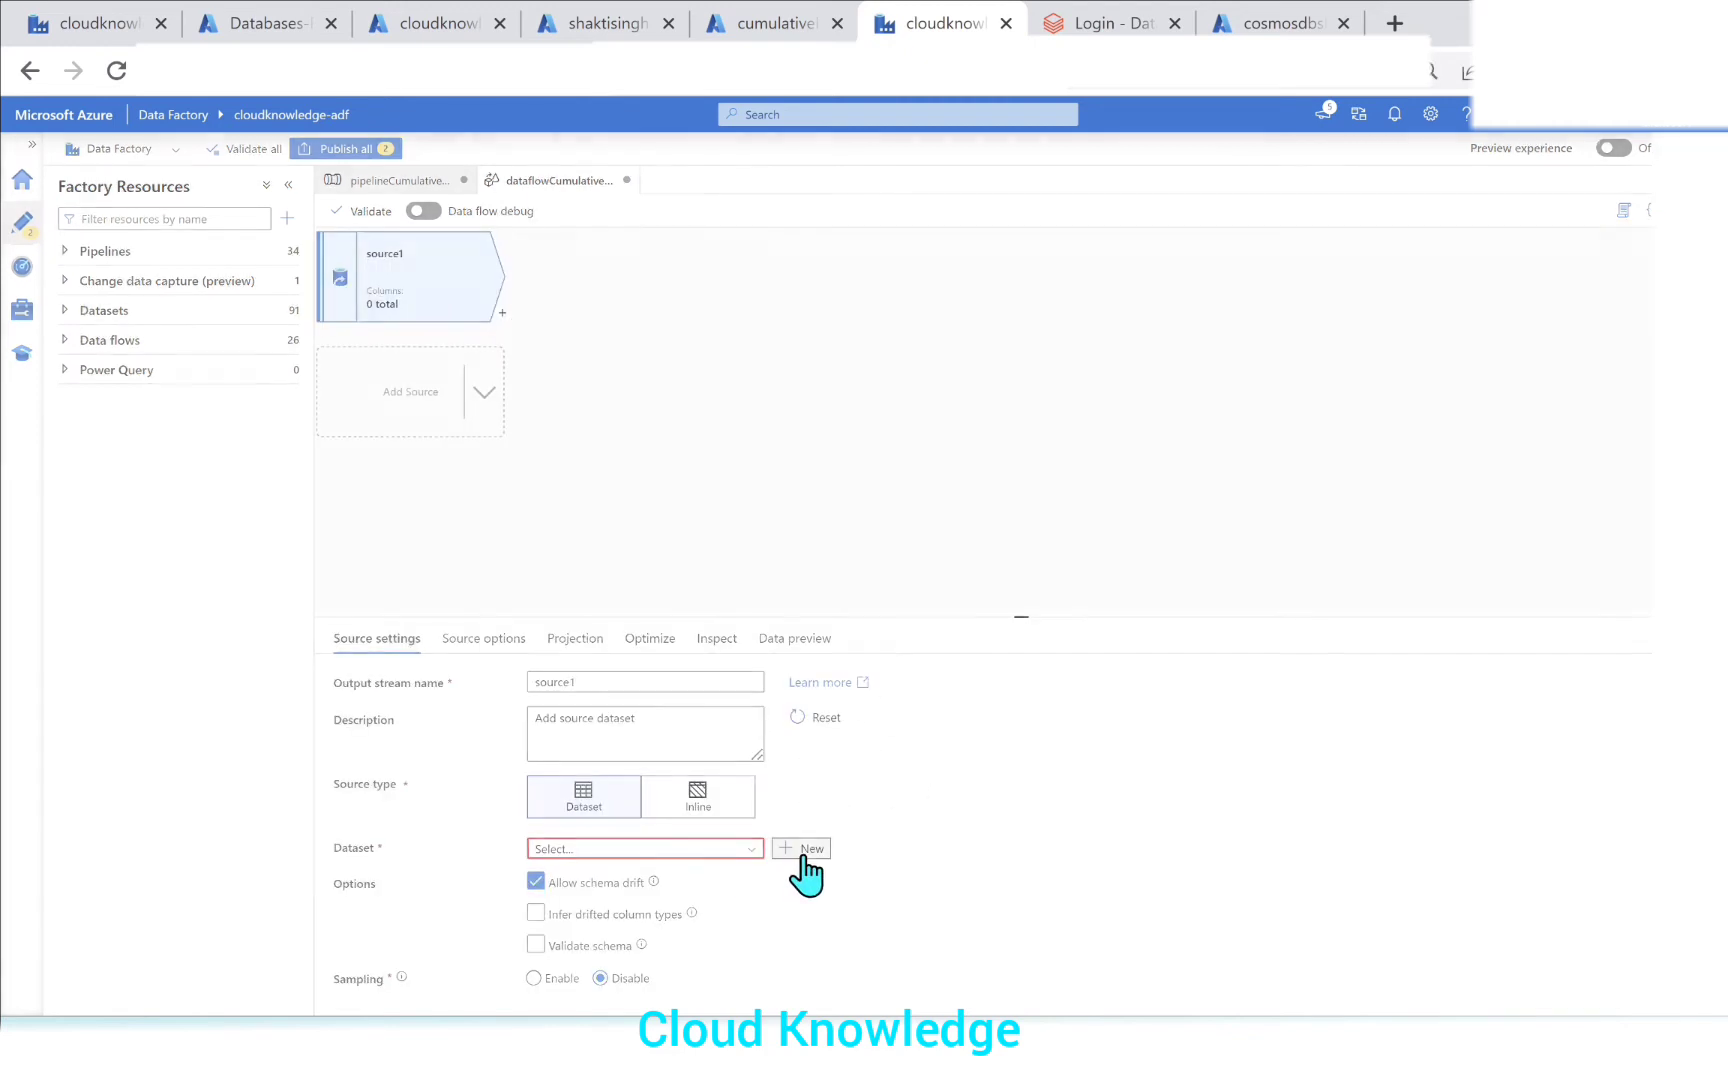
click(1650, 612)
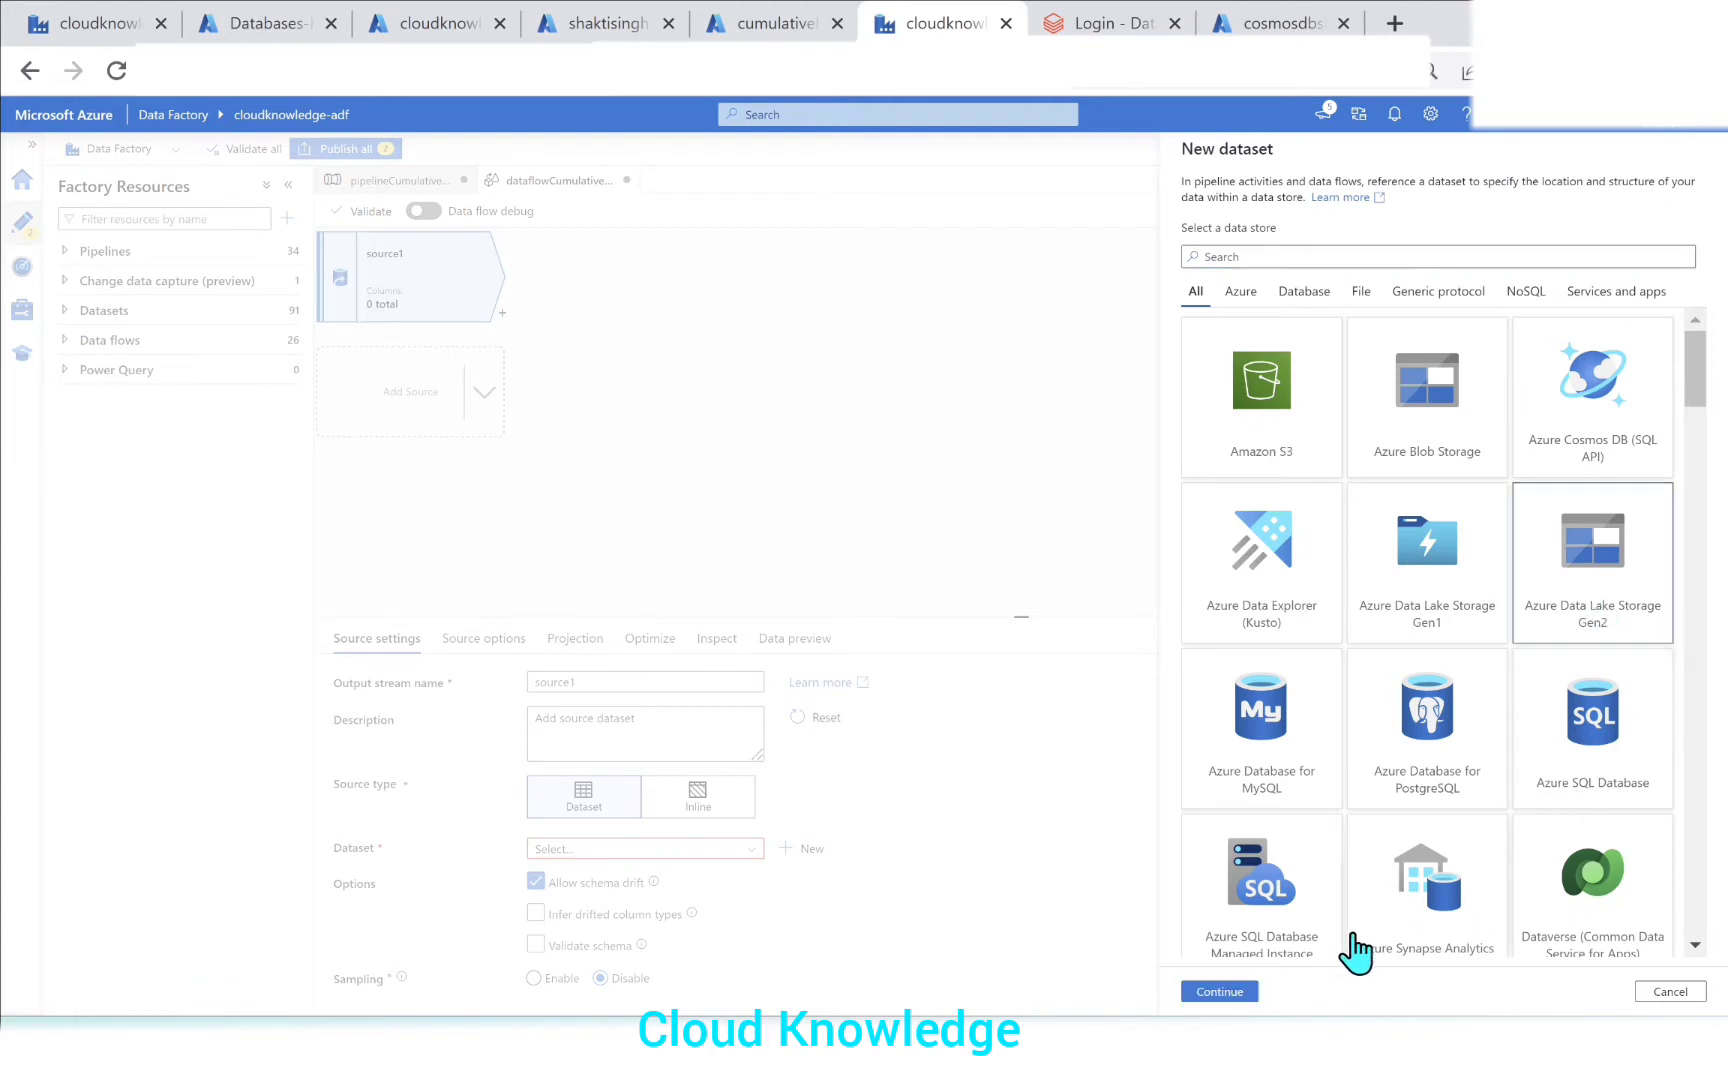
click(1240, 990)
click(1405, 328)
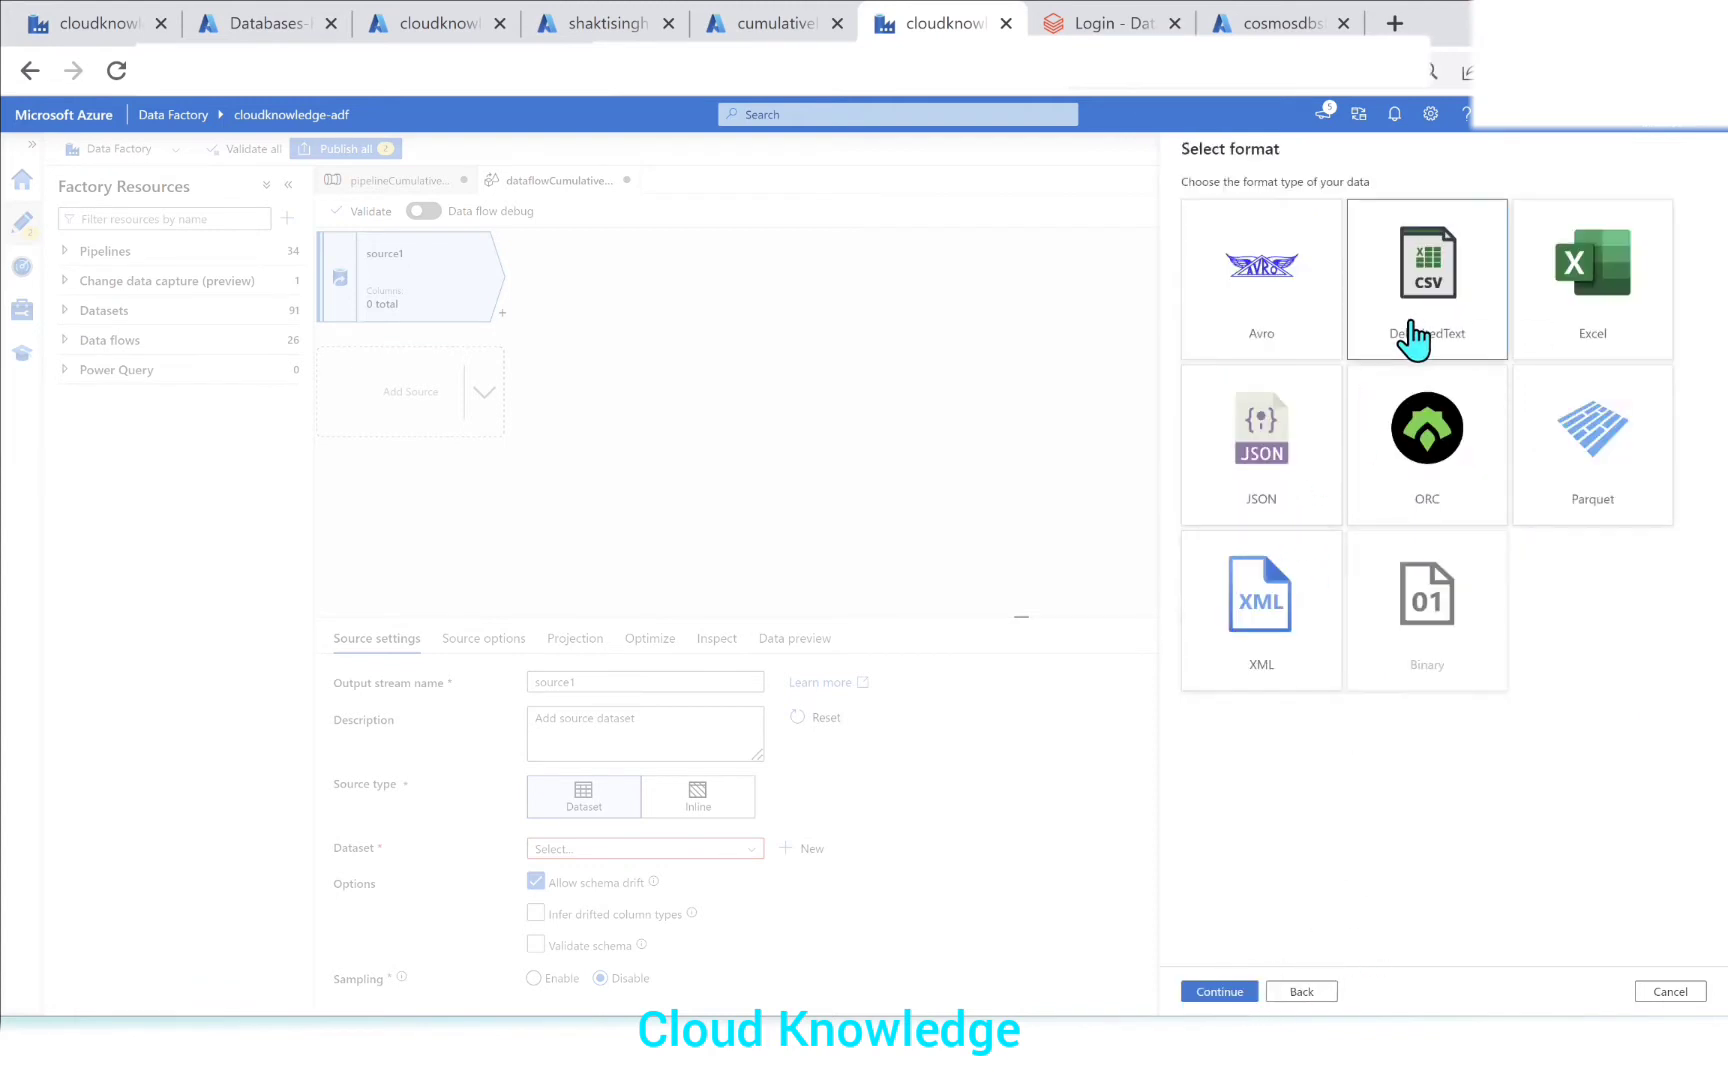
click(1222, 991)
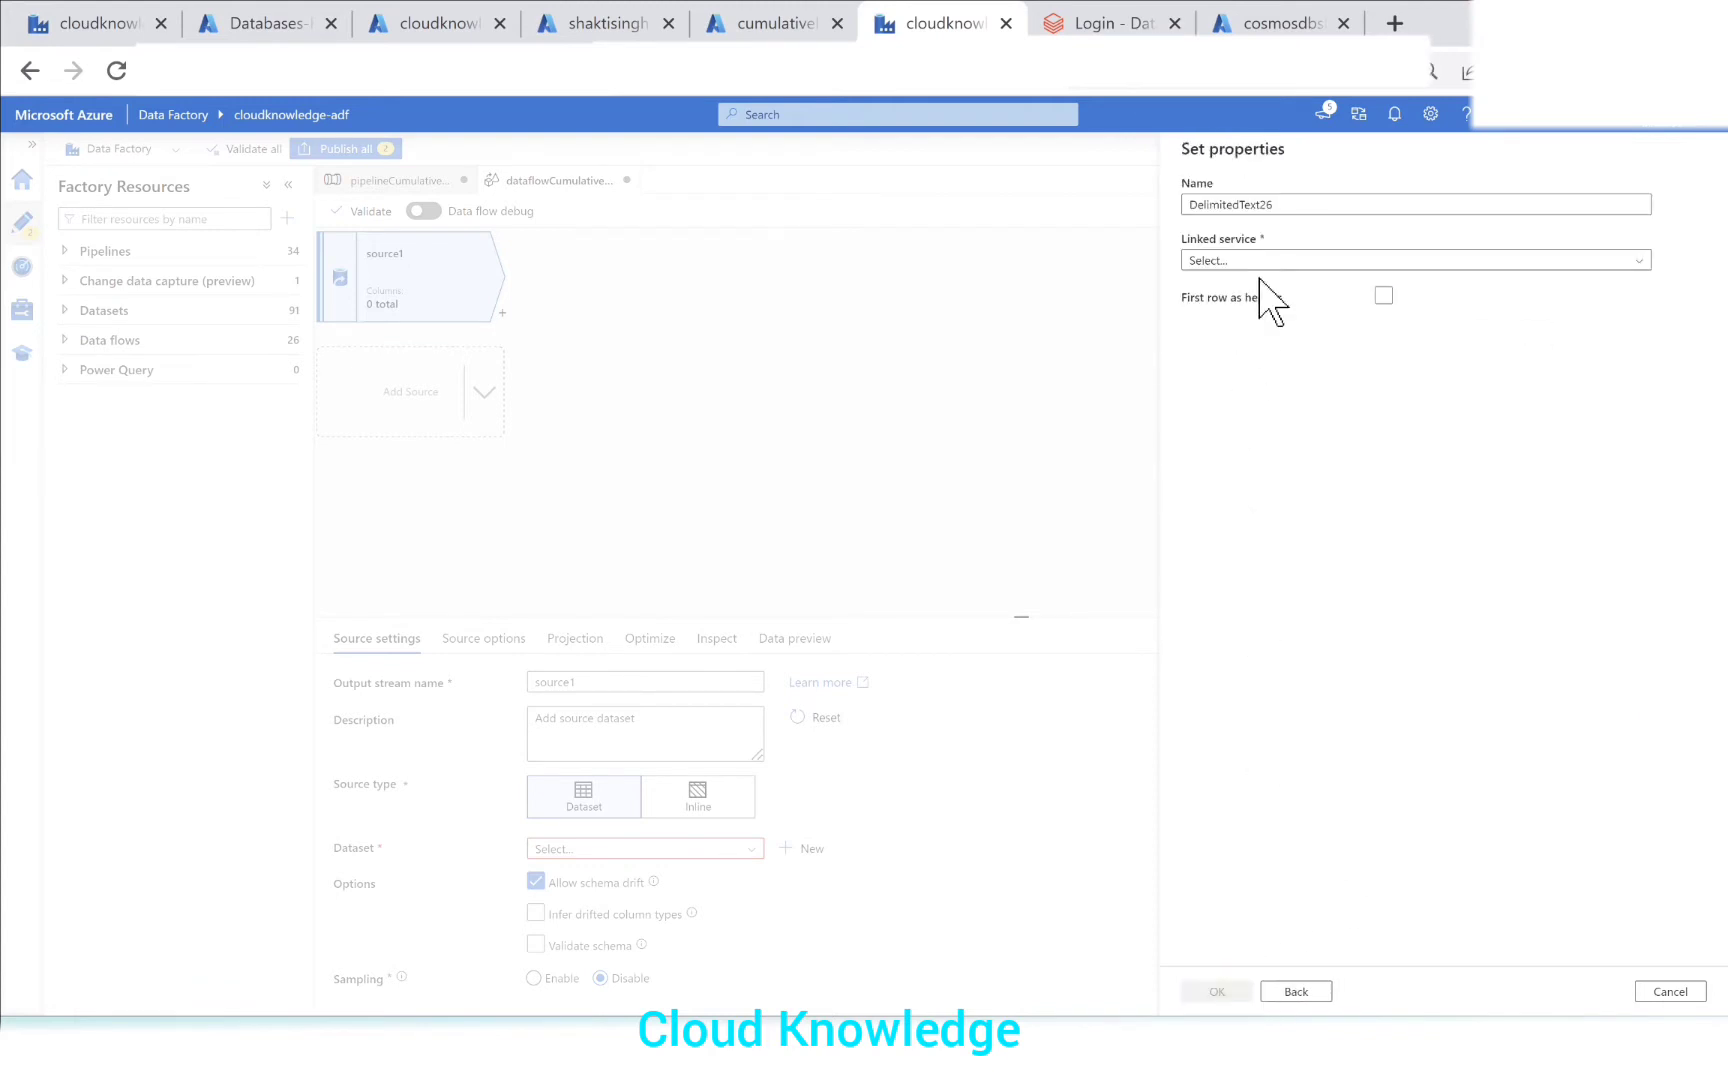
Step: Name the dataset CumSumInput, set its linked service to AzureDataLakeStorageGen2 and enable first row as header
text(CumSumInput)
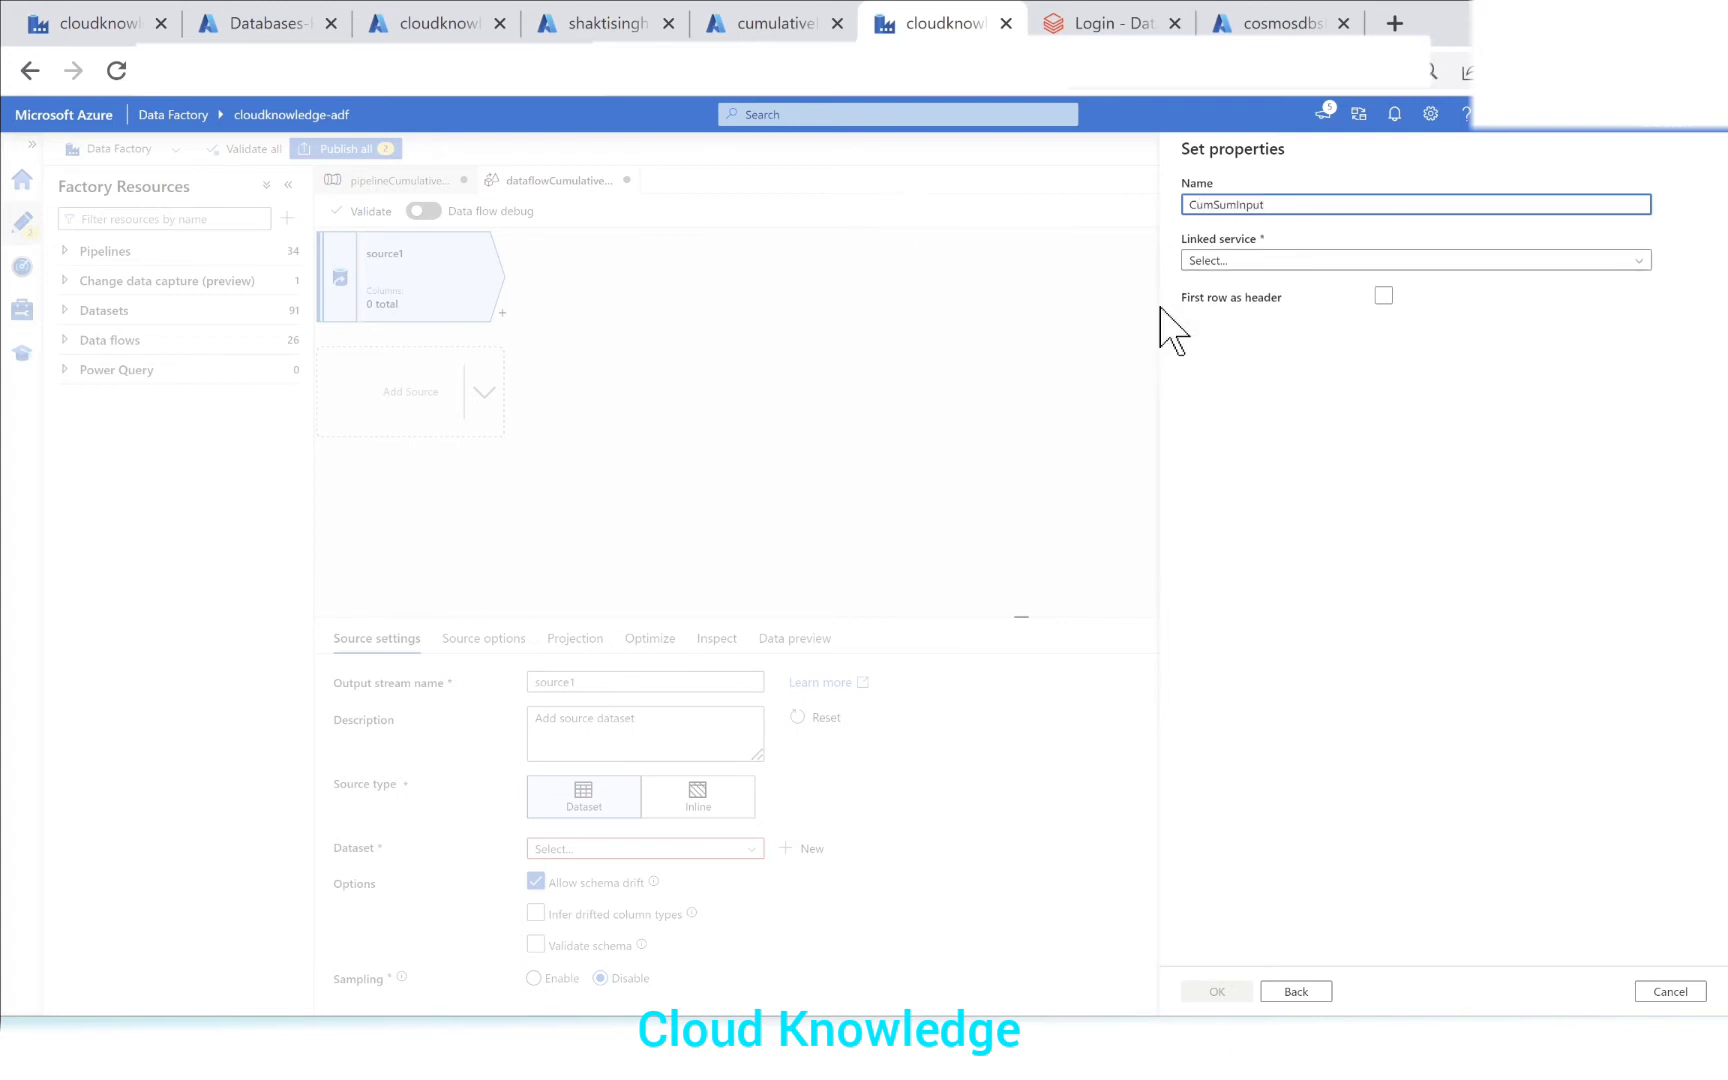
click(1188, 262)
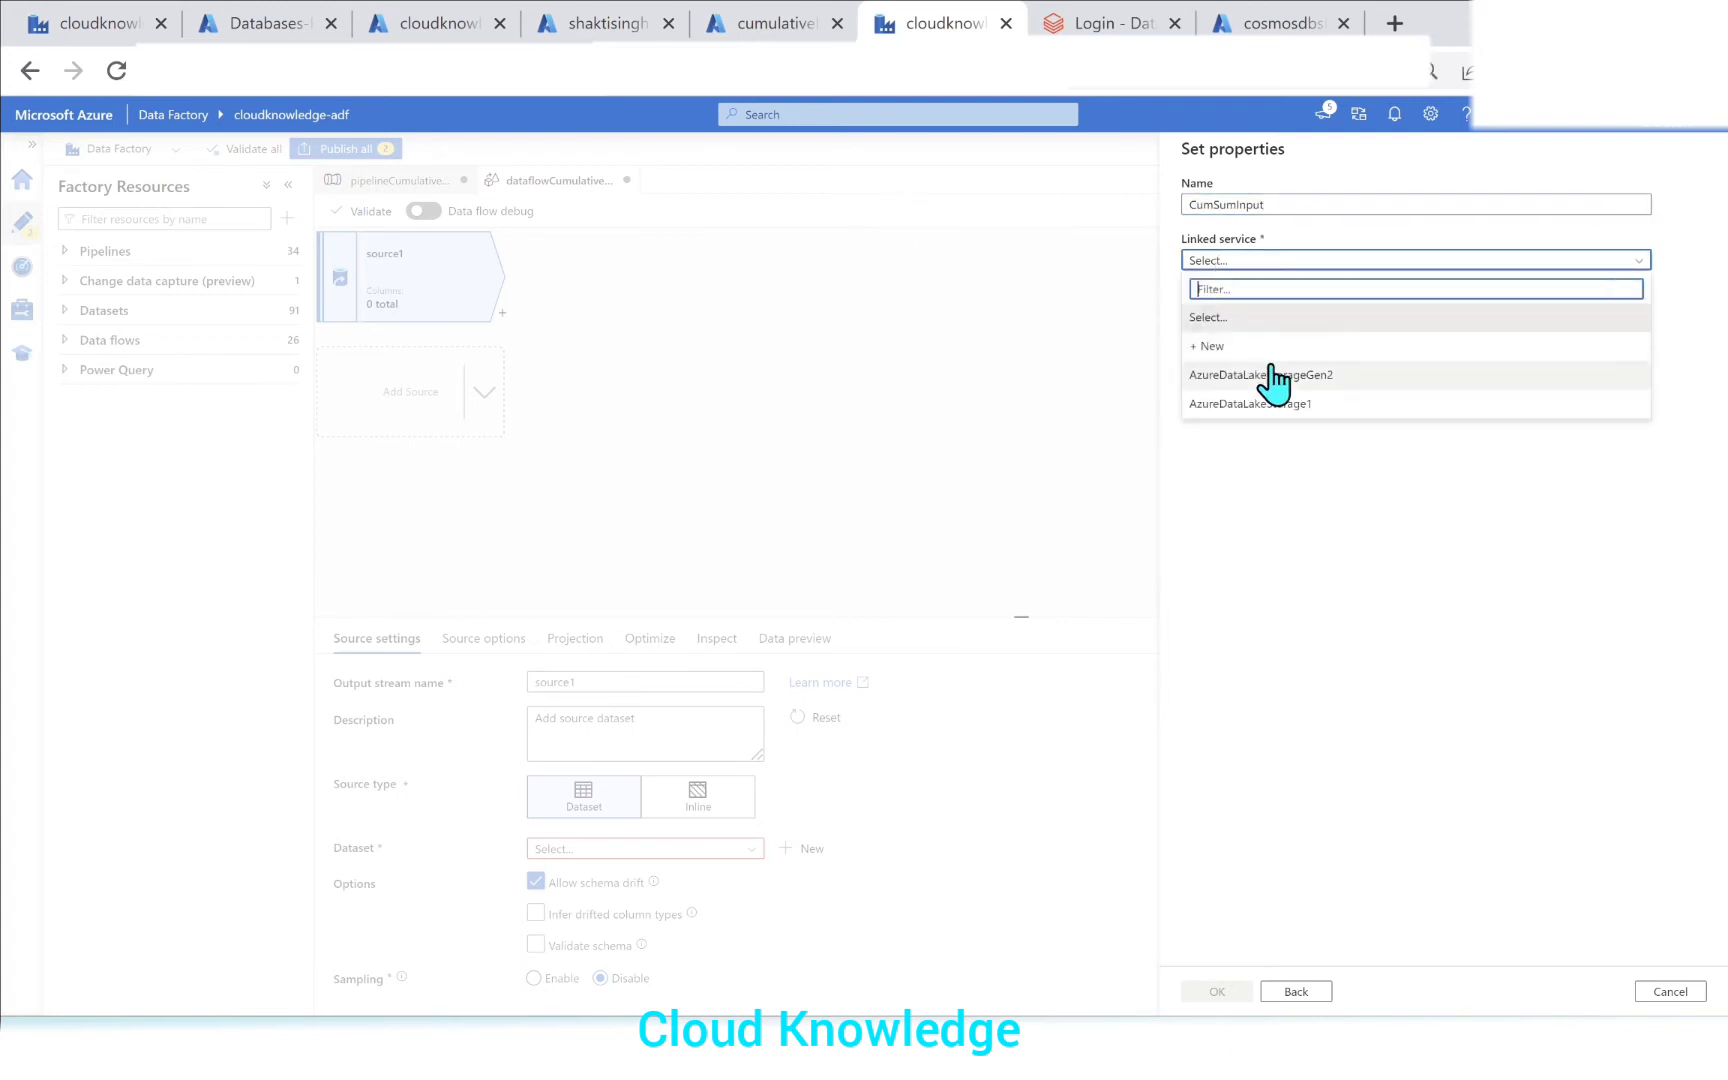
click(1276, 375)
click(1383, 349)
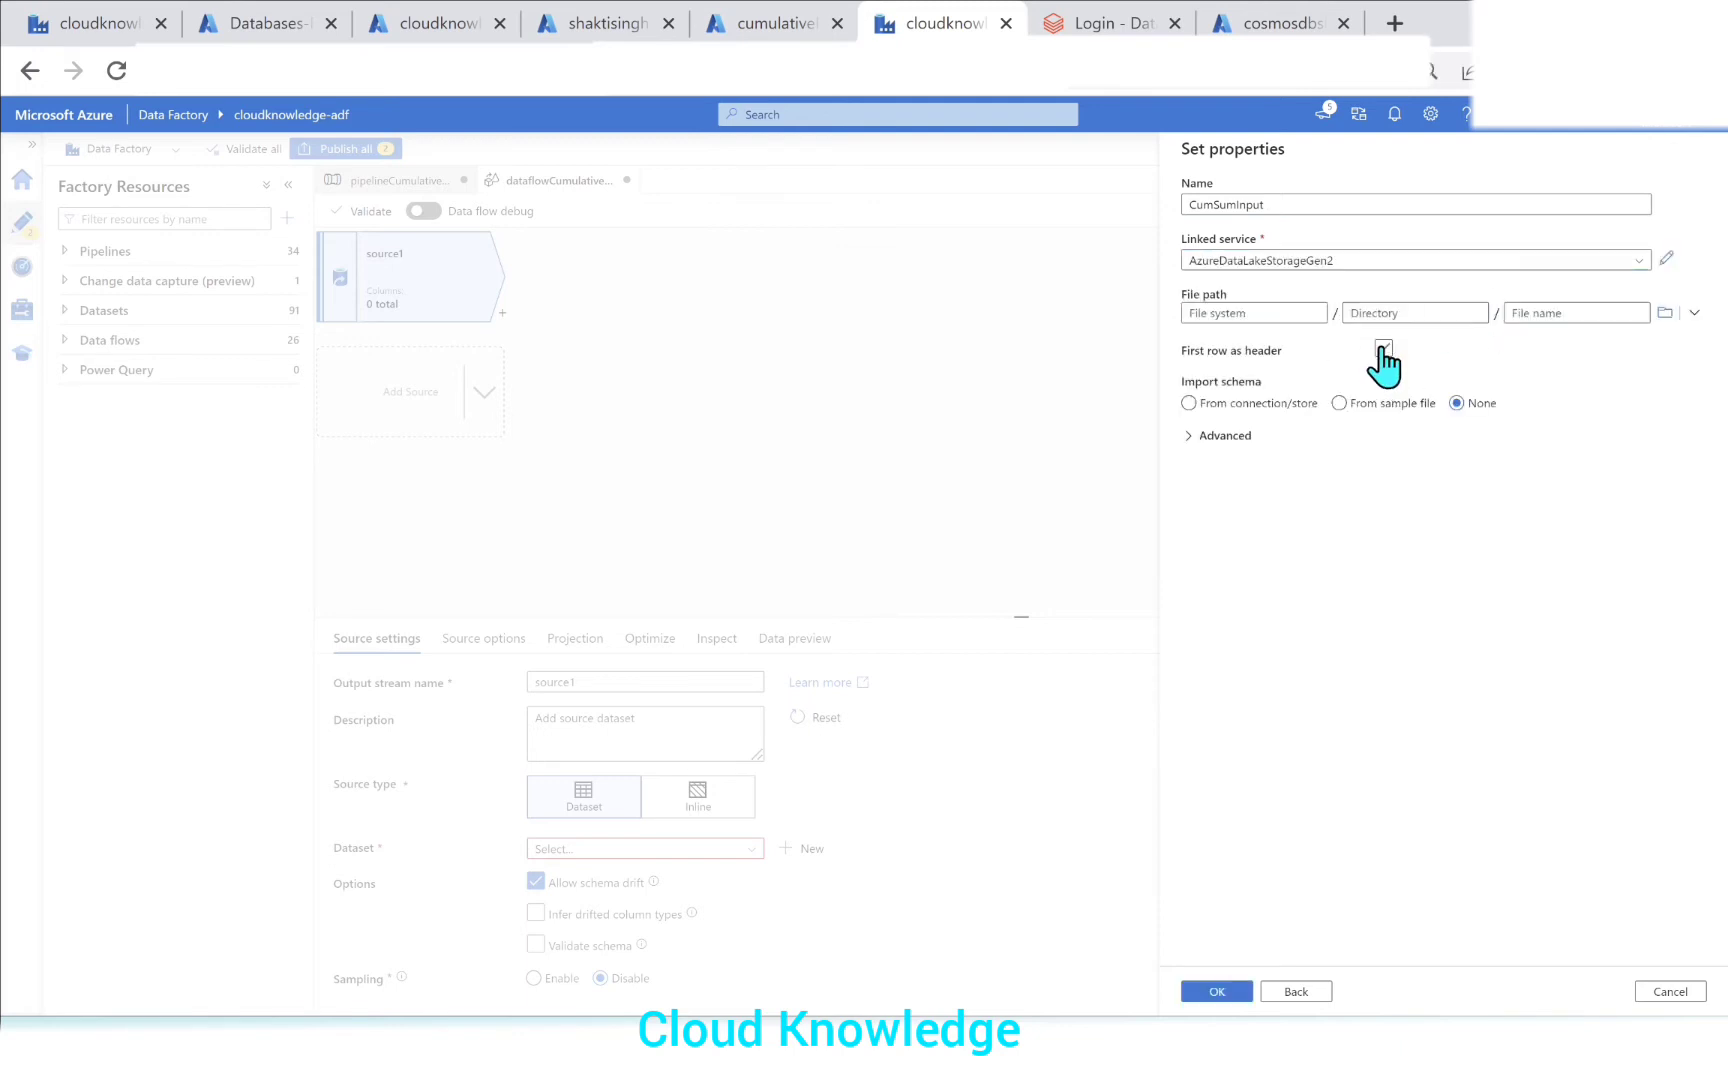
Step: Set the dataset's file path to cumulativeInput.csv in the testinput folder and create the dataset
click(1664, 313)
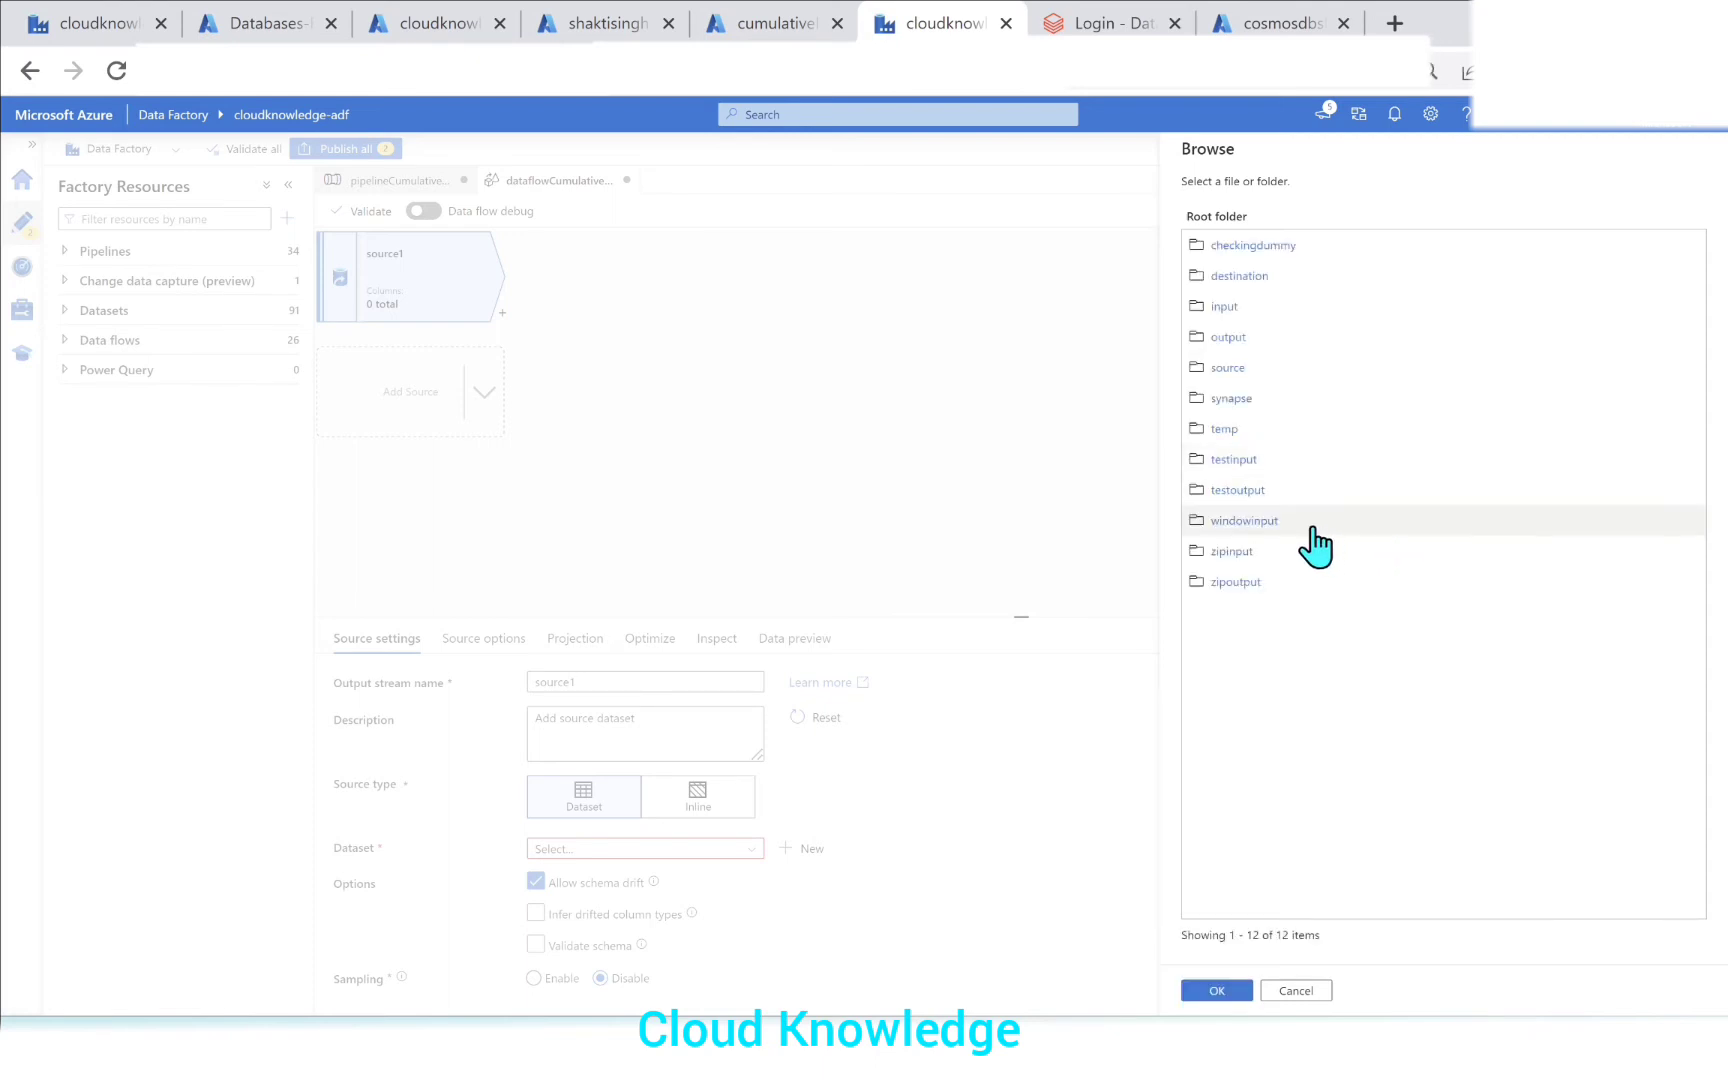
click(1235, 458)
click(1236, 460)
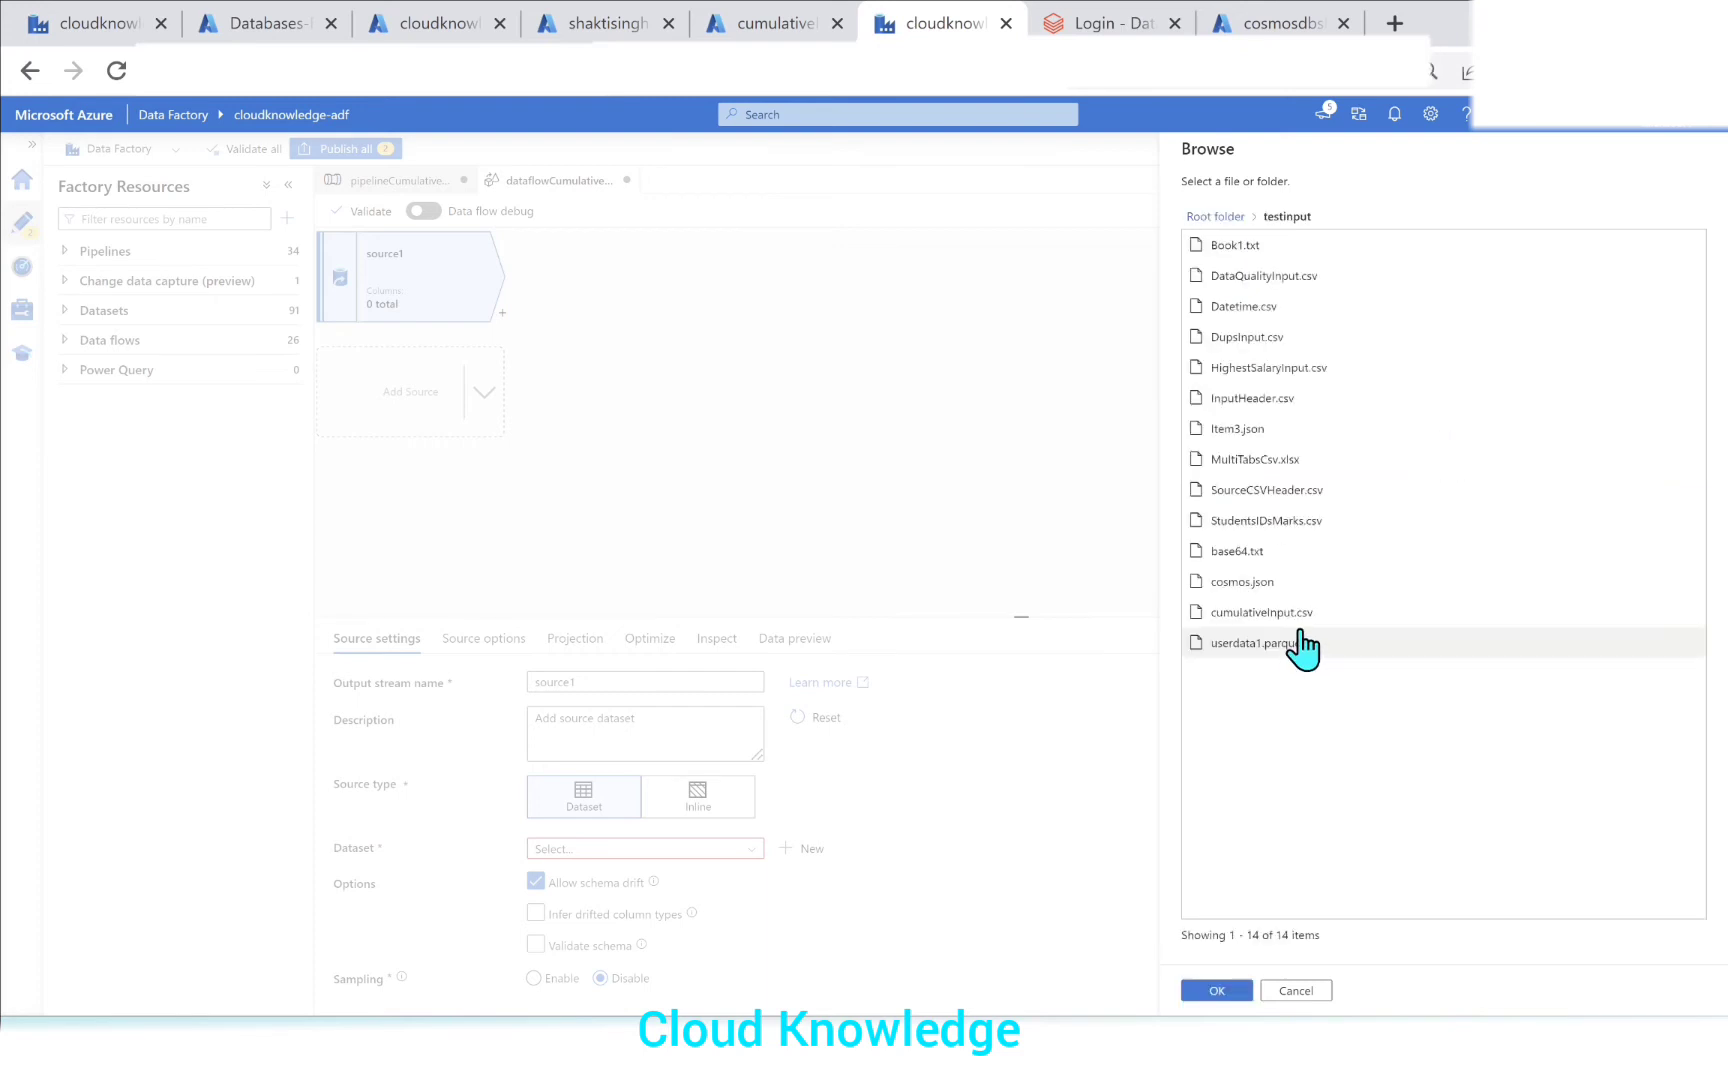
click(1300, 614)
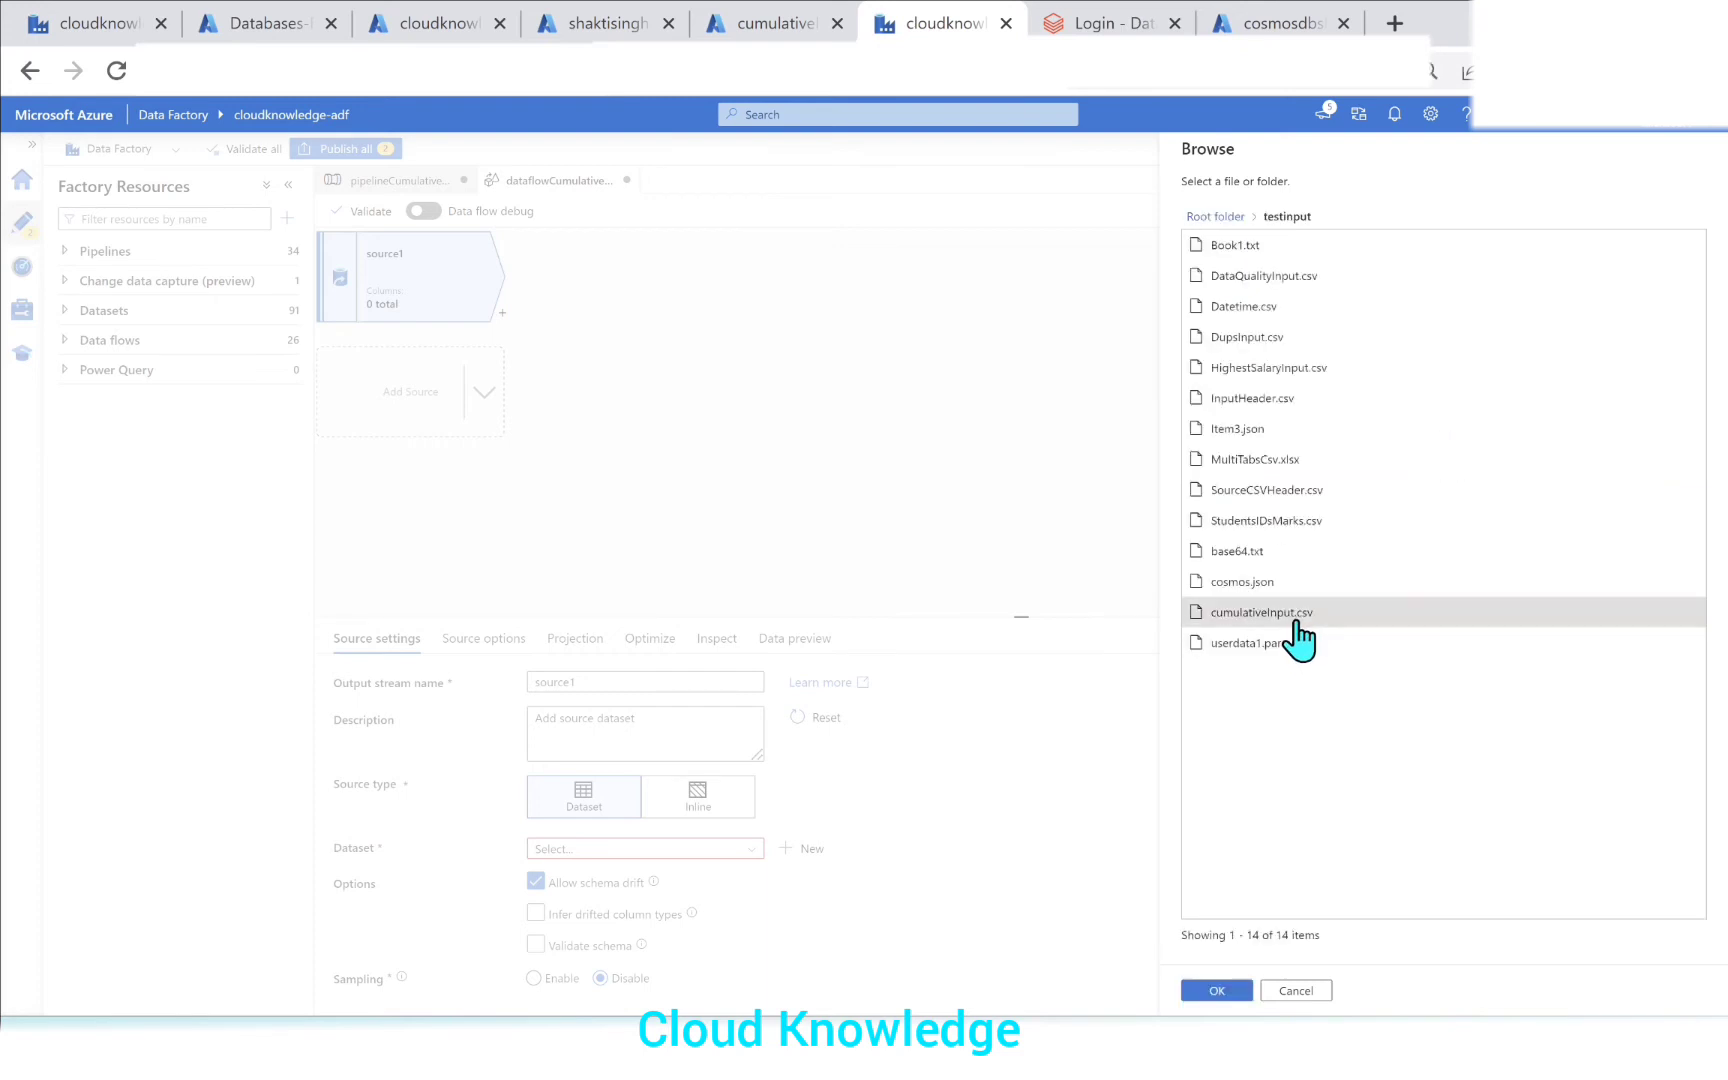
click(1220, 992)
click(1230, 994)
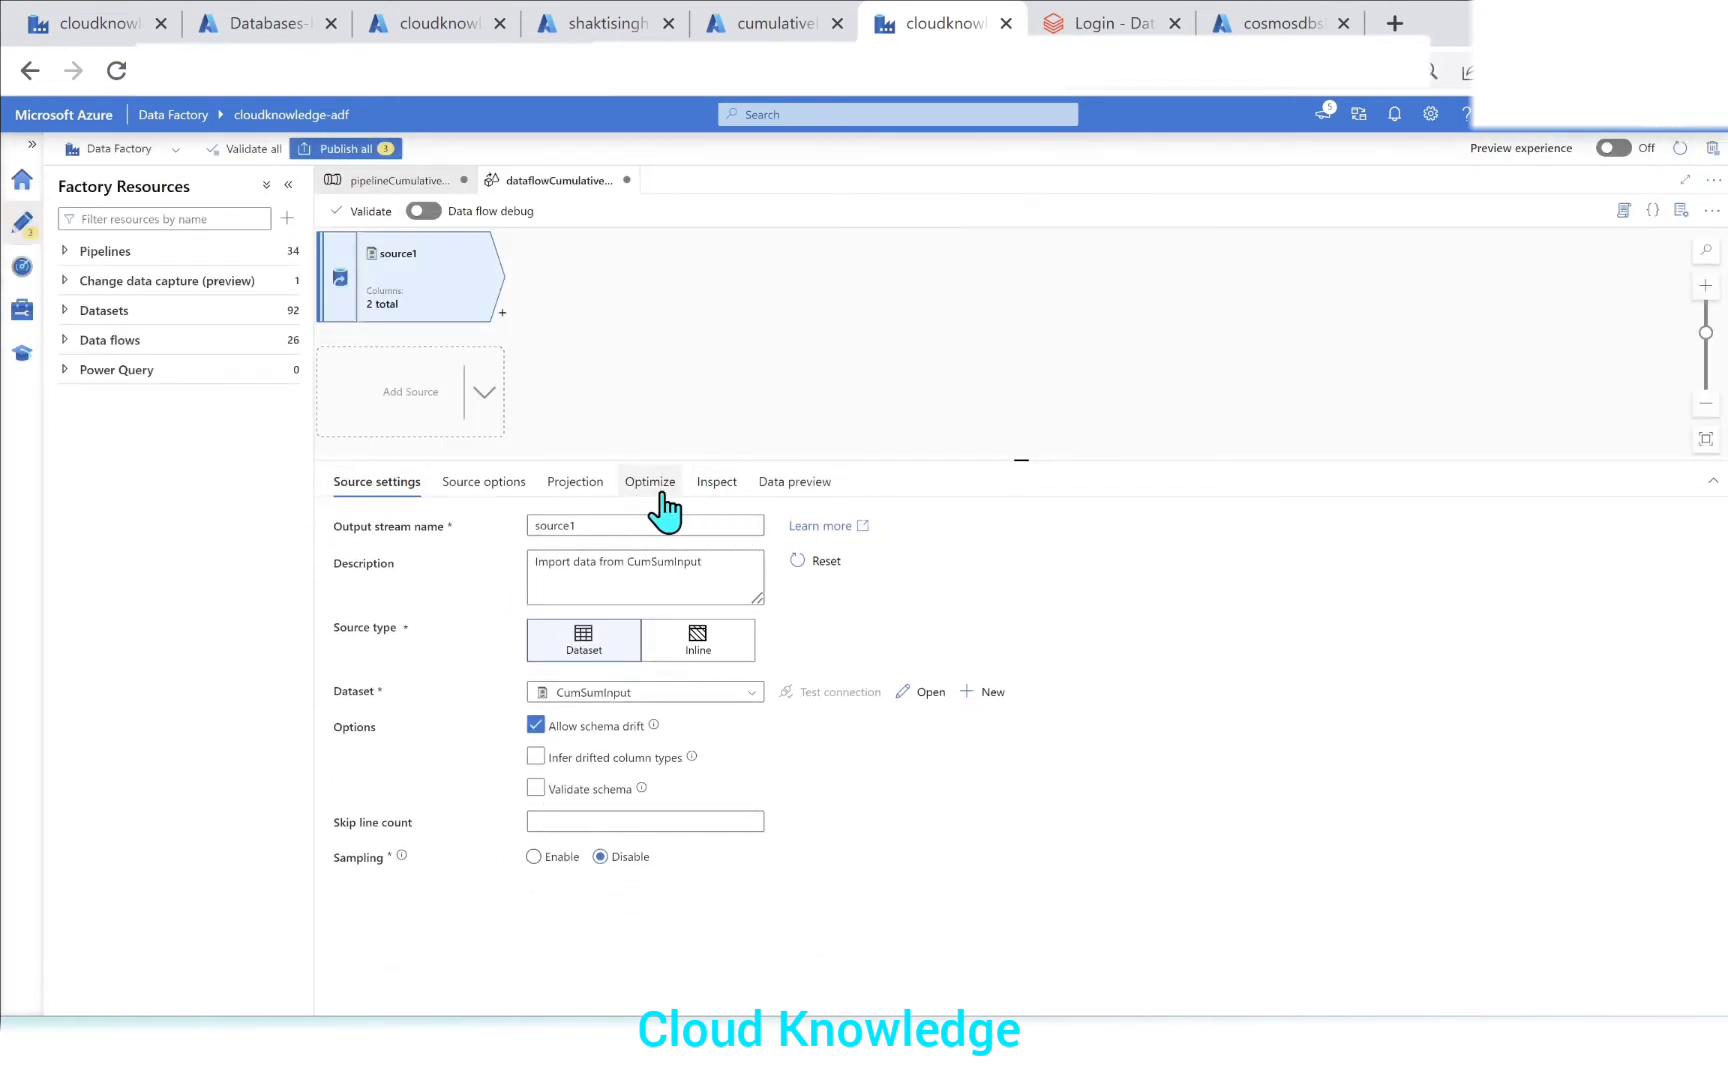
Step: Turn on data flow debug with the AutoResolveIntegrationRuntime and preview the source1 data
click(806, 483)
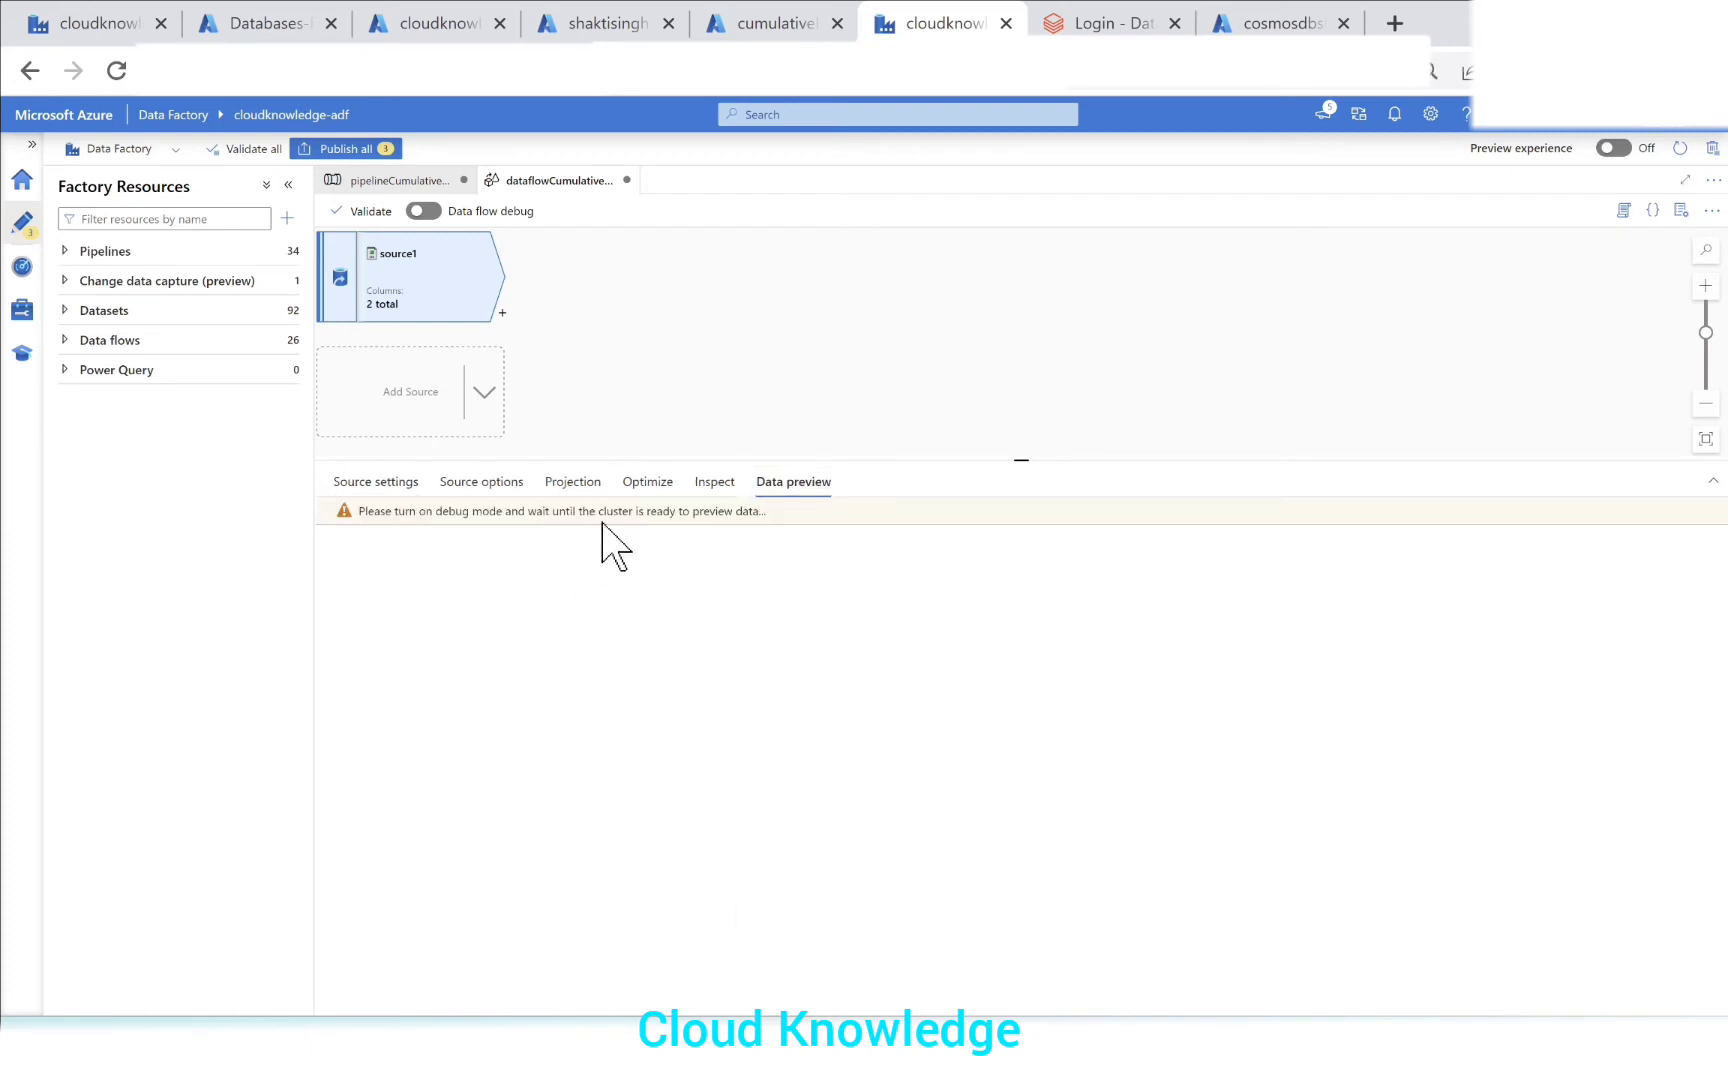
click(422, 212)
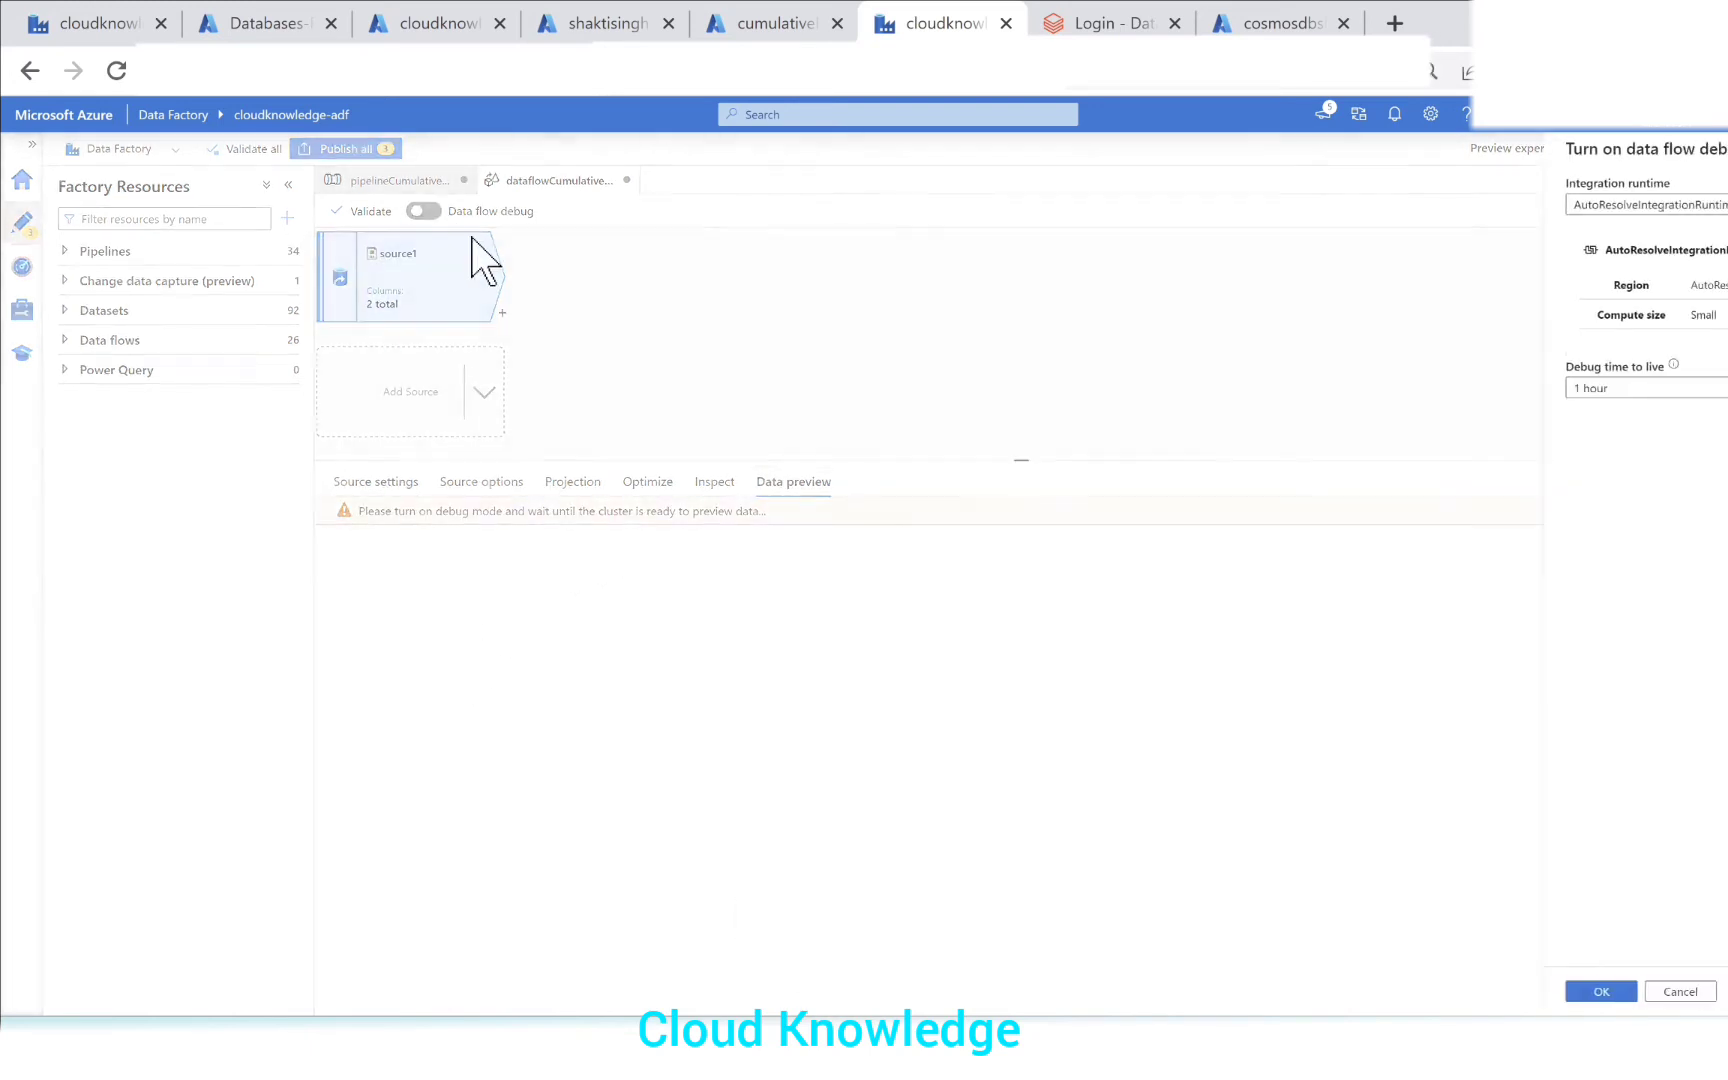
click(1497, 991)
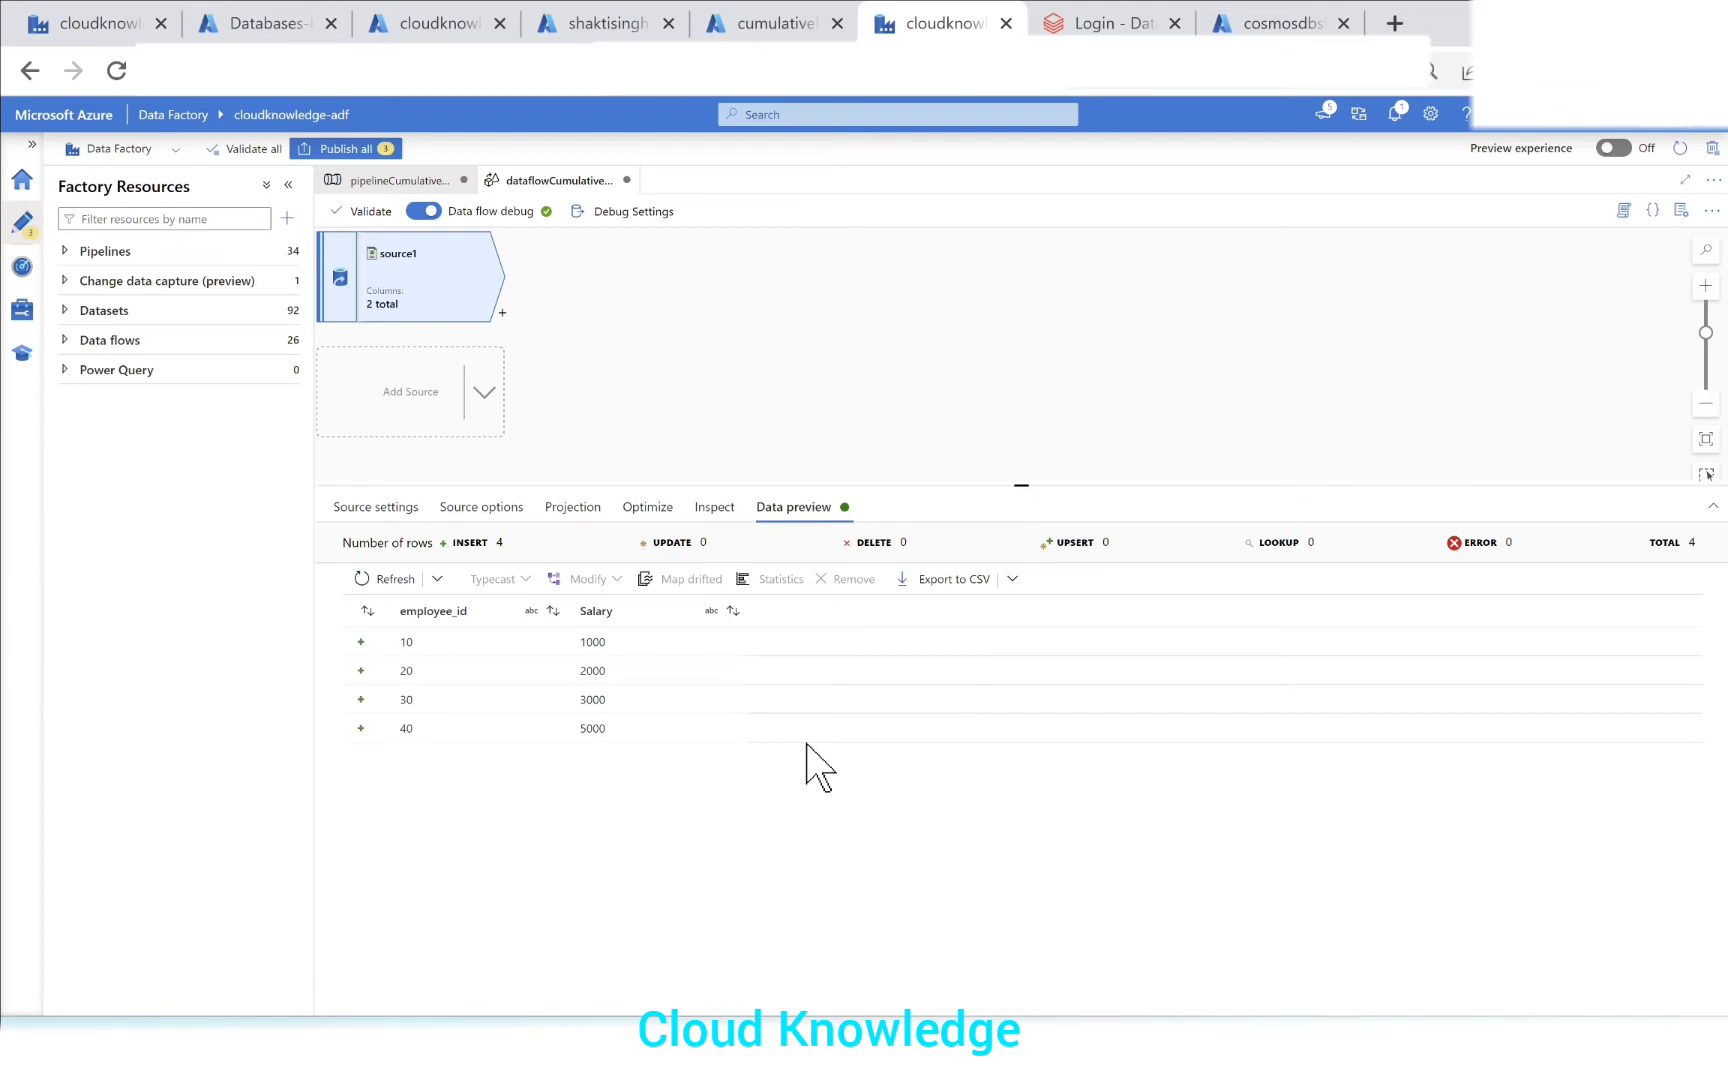
Step: Add a Window transformation after source1 in the data flow
click(502, 313)
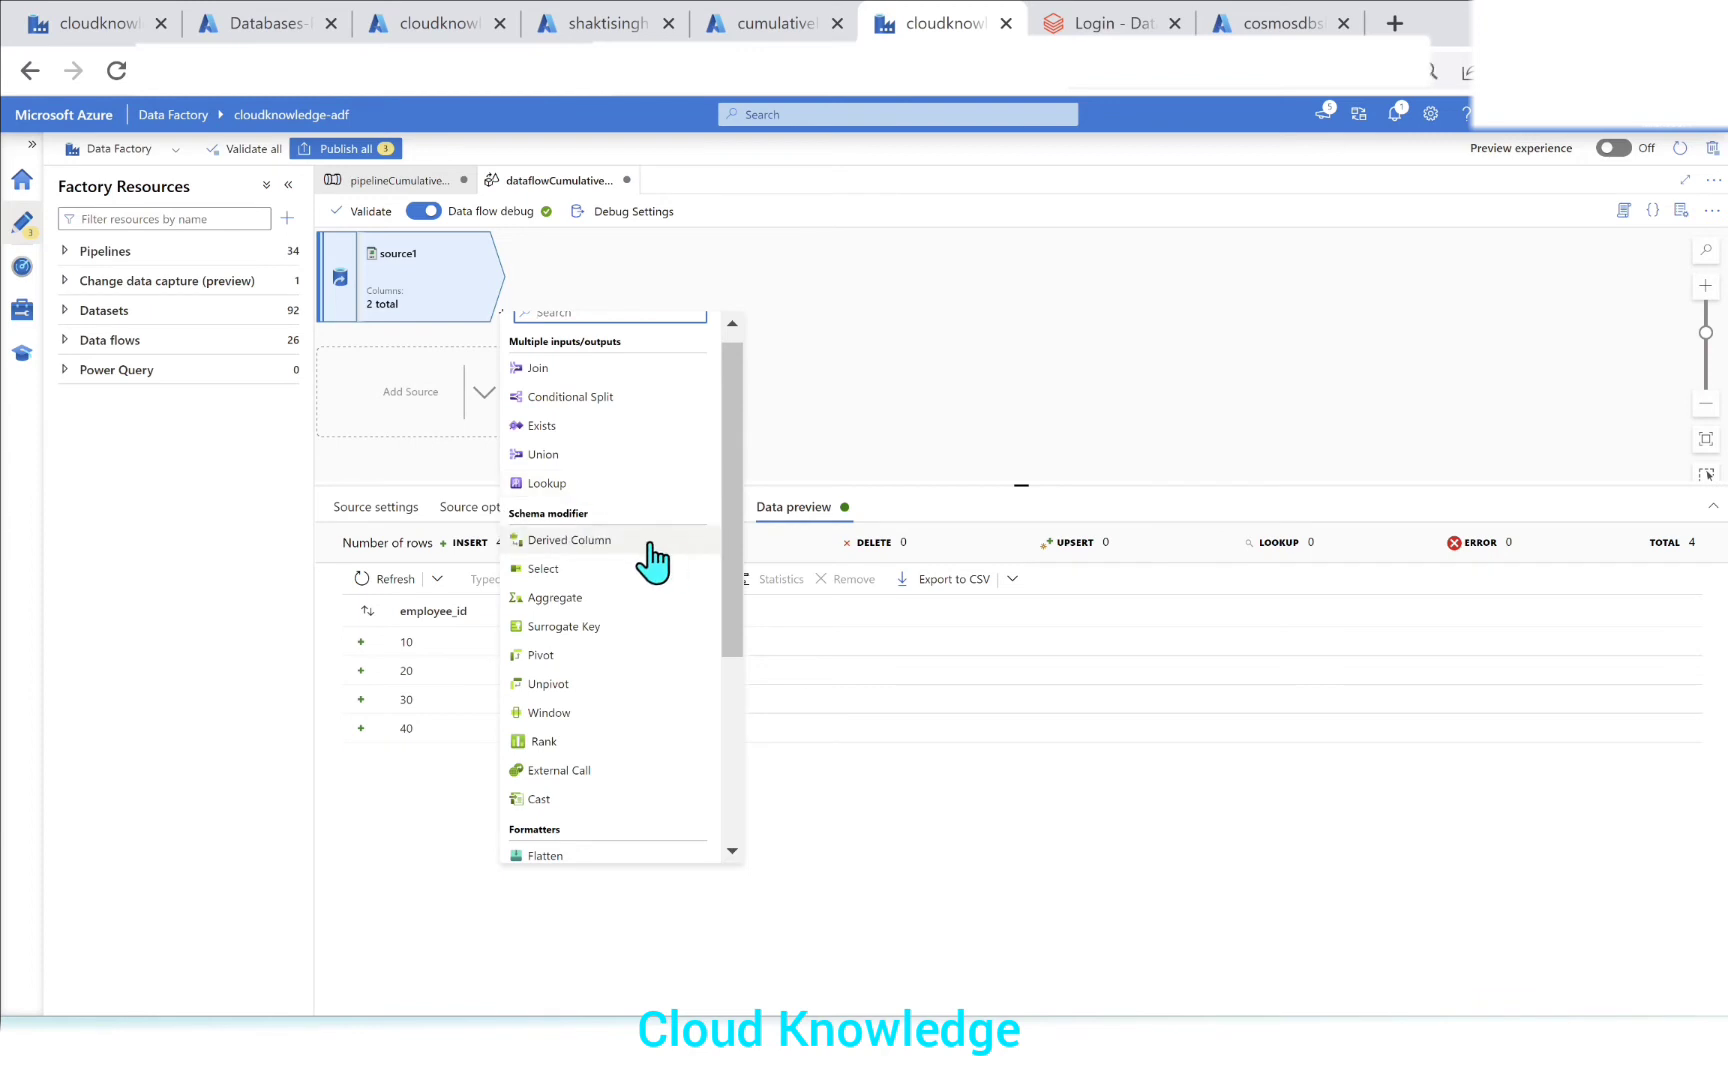
click(553, 712)
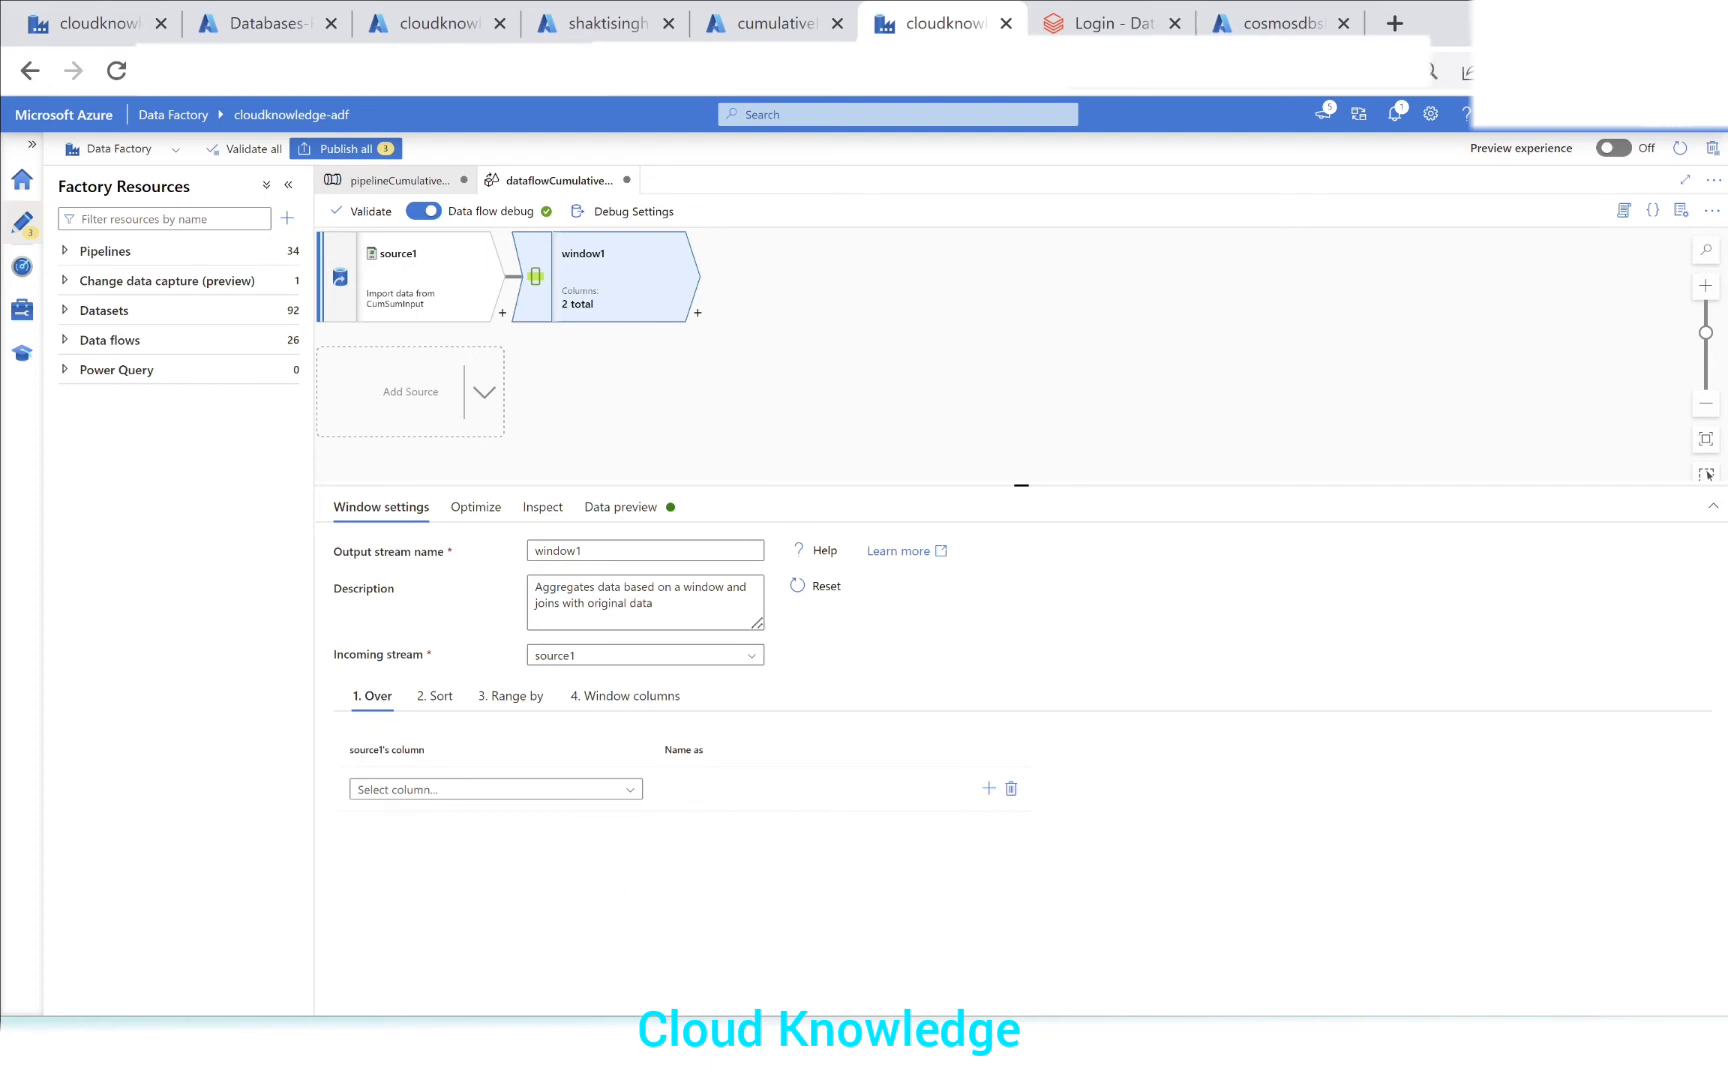
Step: Consult the input table and SQL query in Excel's CumulativeSum sheet, and sort window1 by Salary in ascending order
key(alt+Tab)
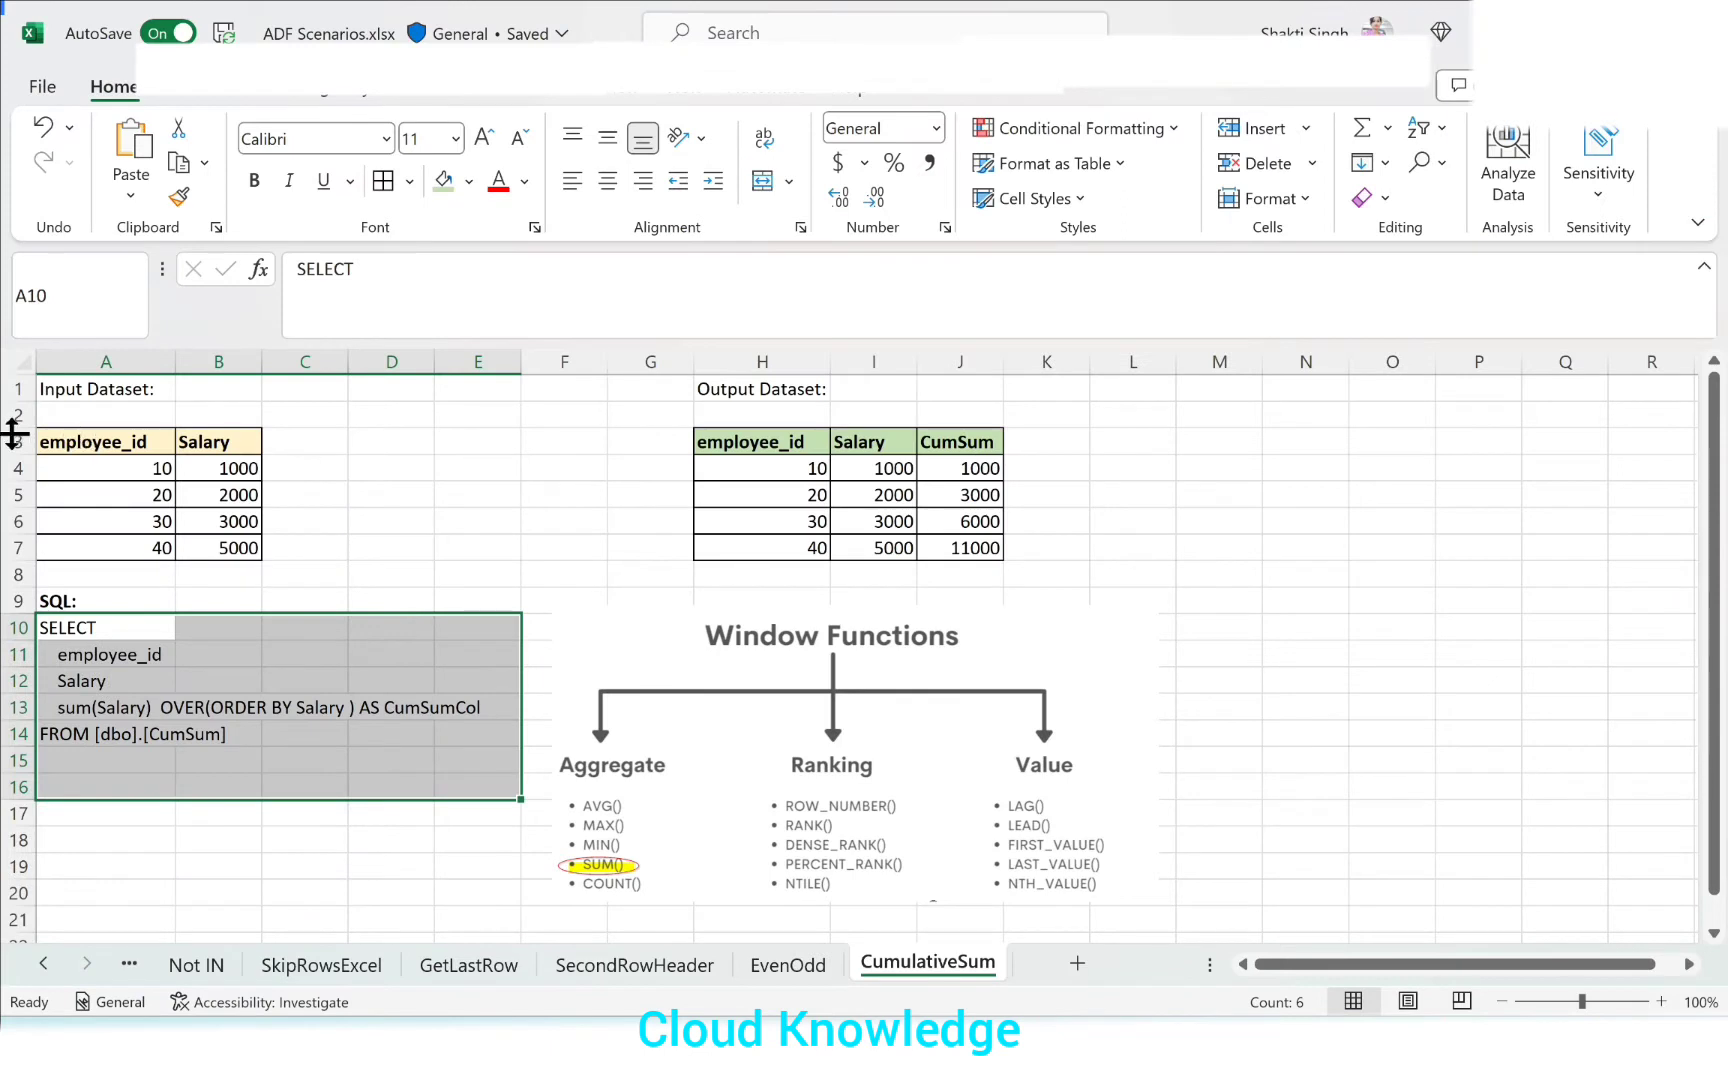
click(90, 443)
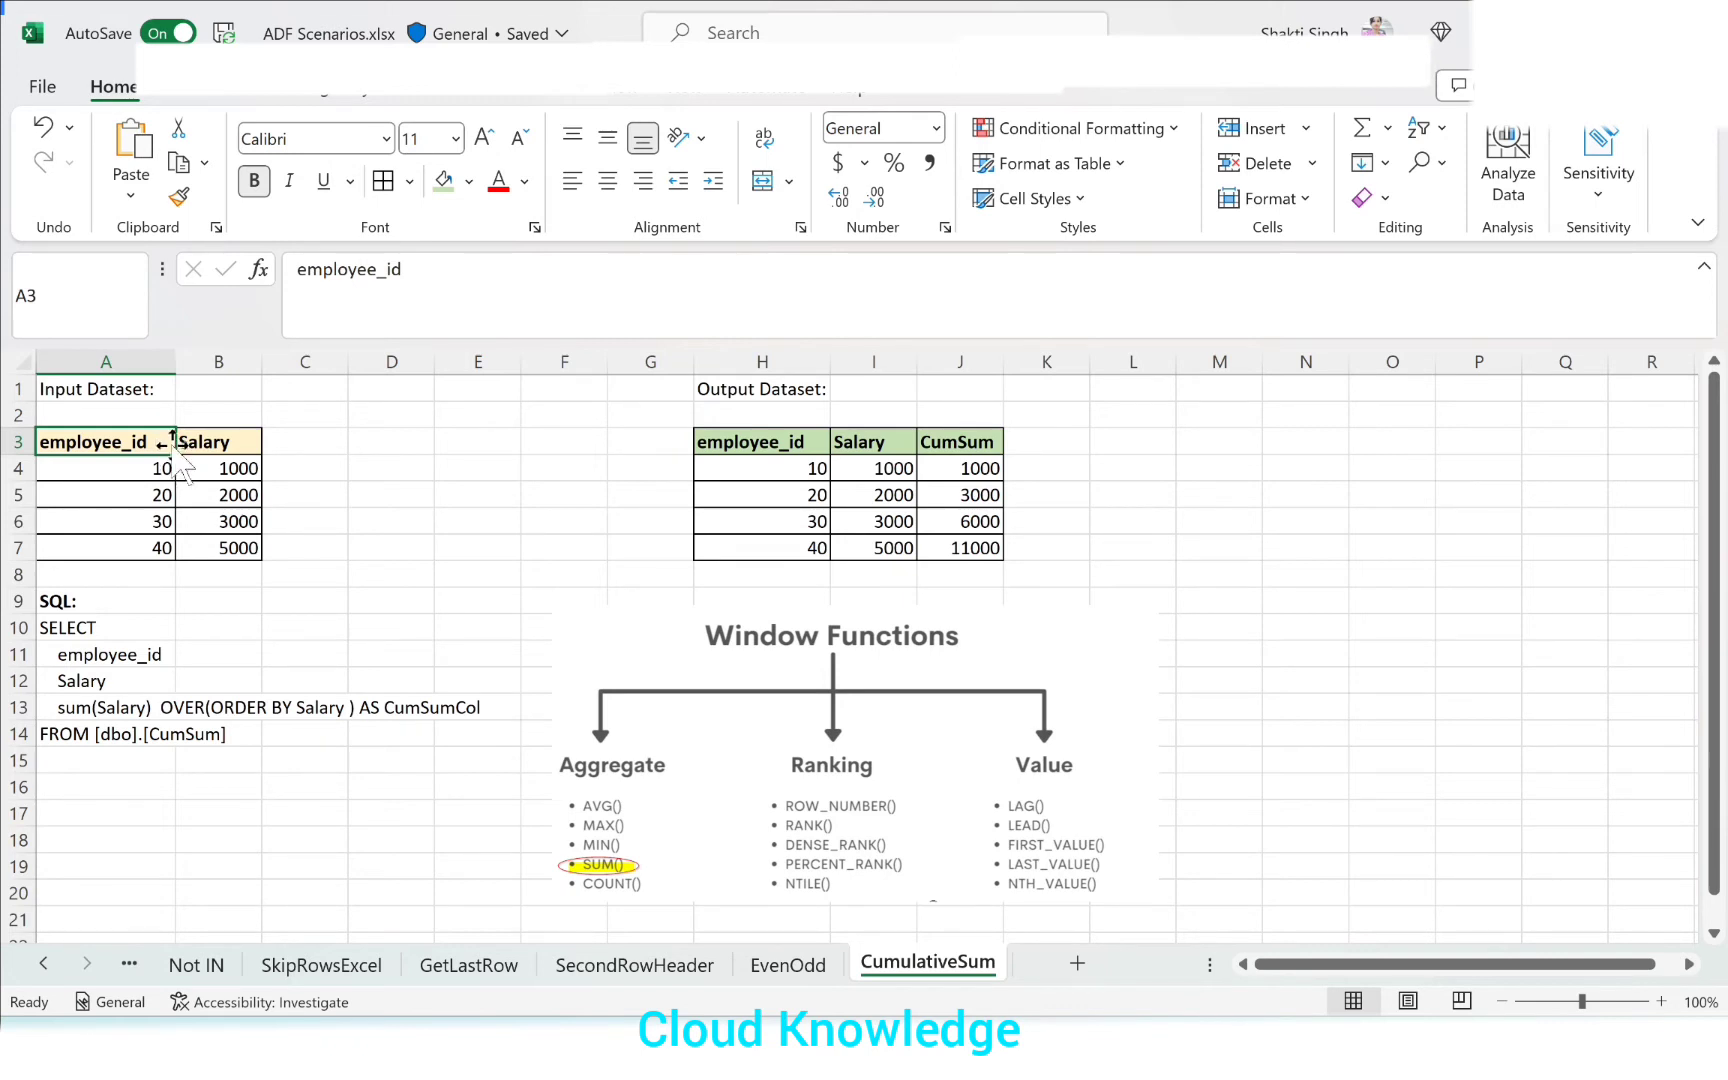
key(alt+Tab)
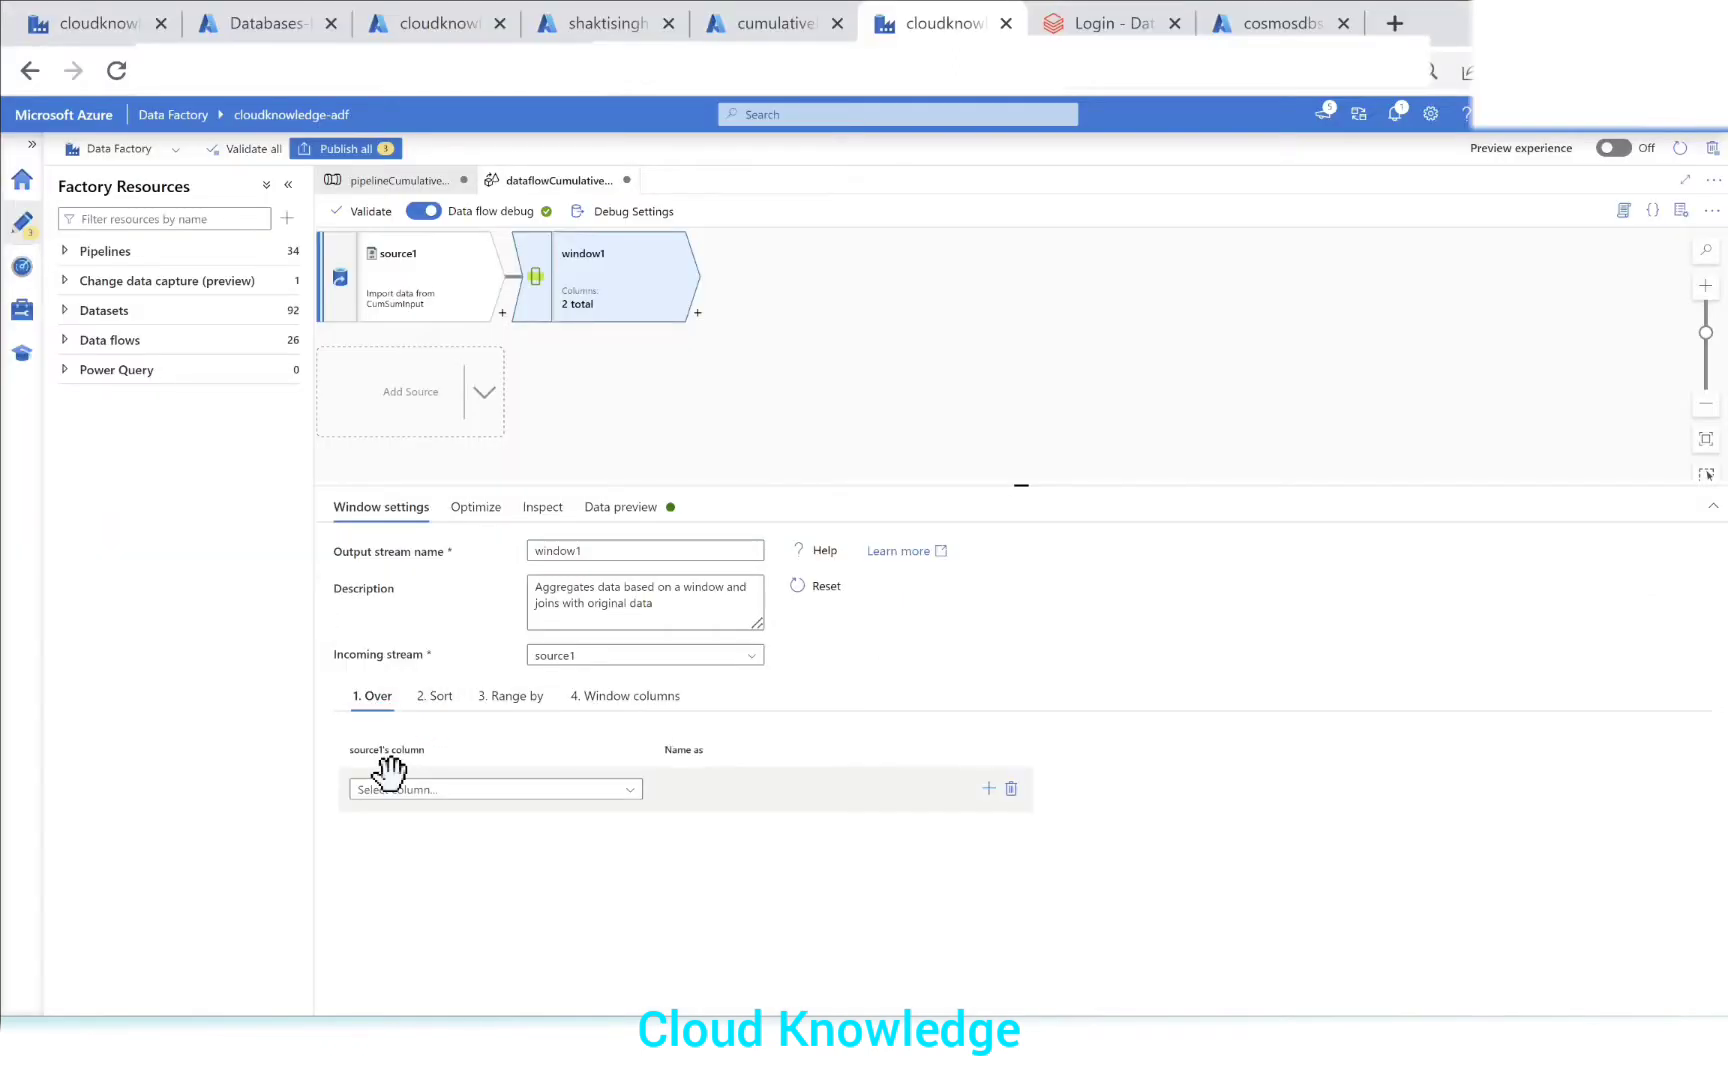
click(438, 700)
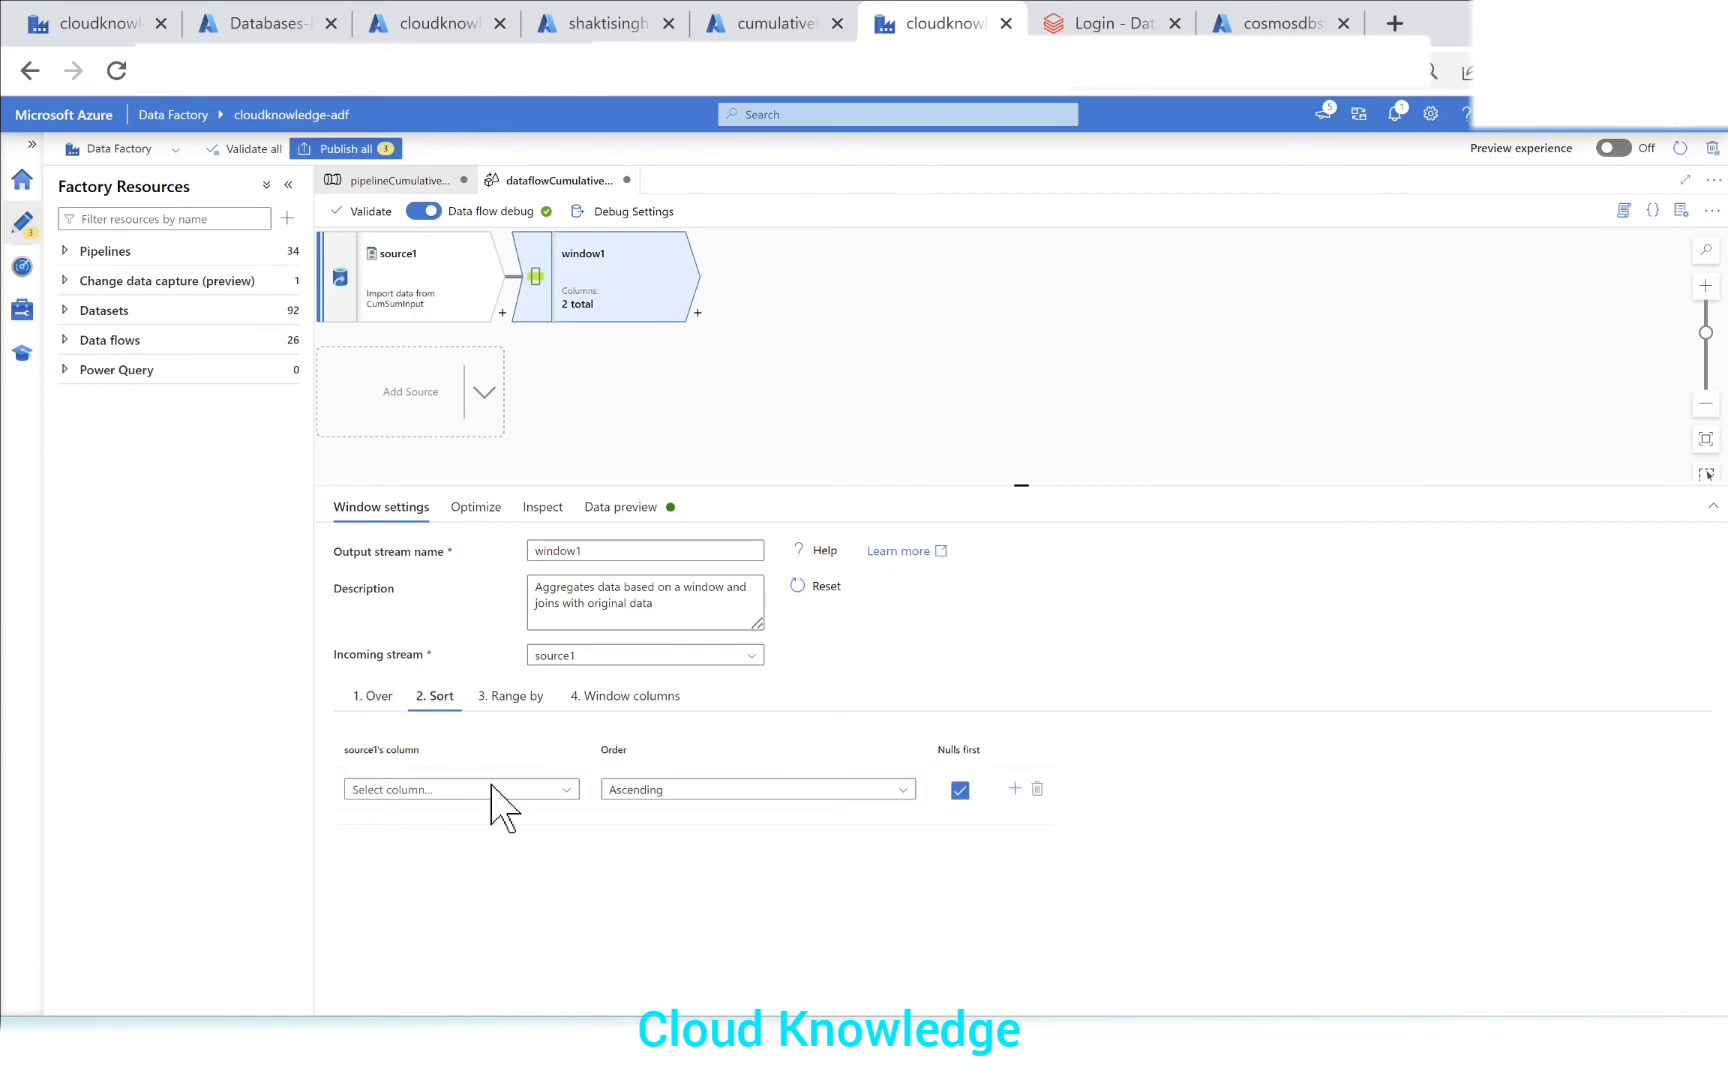
key(alt+Tab)
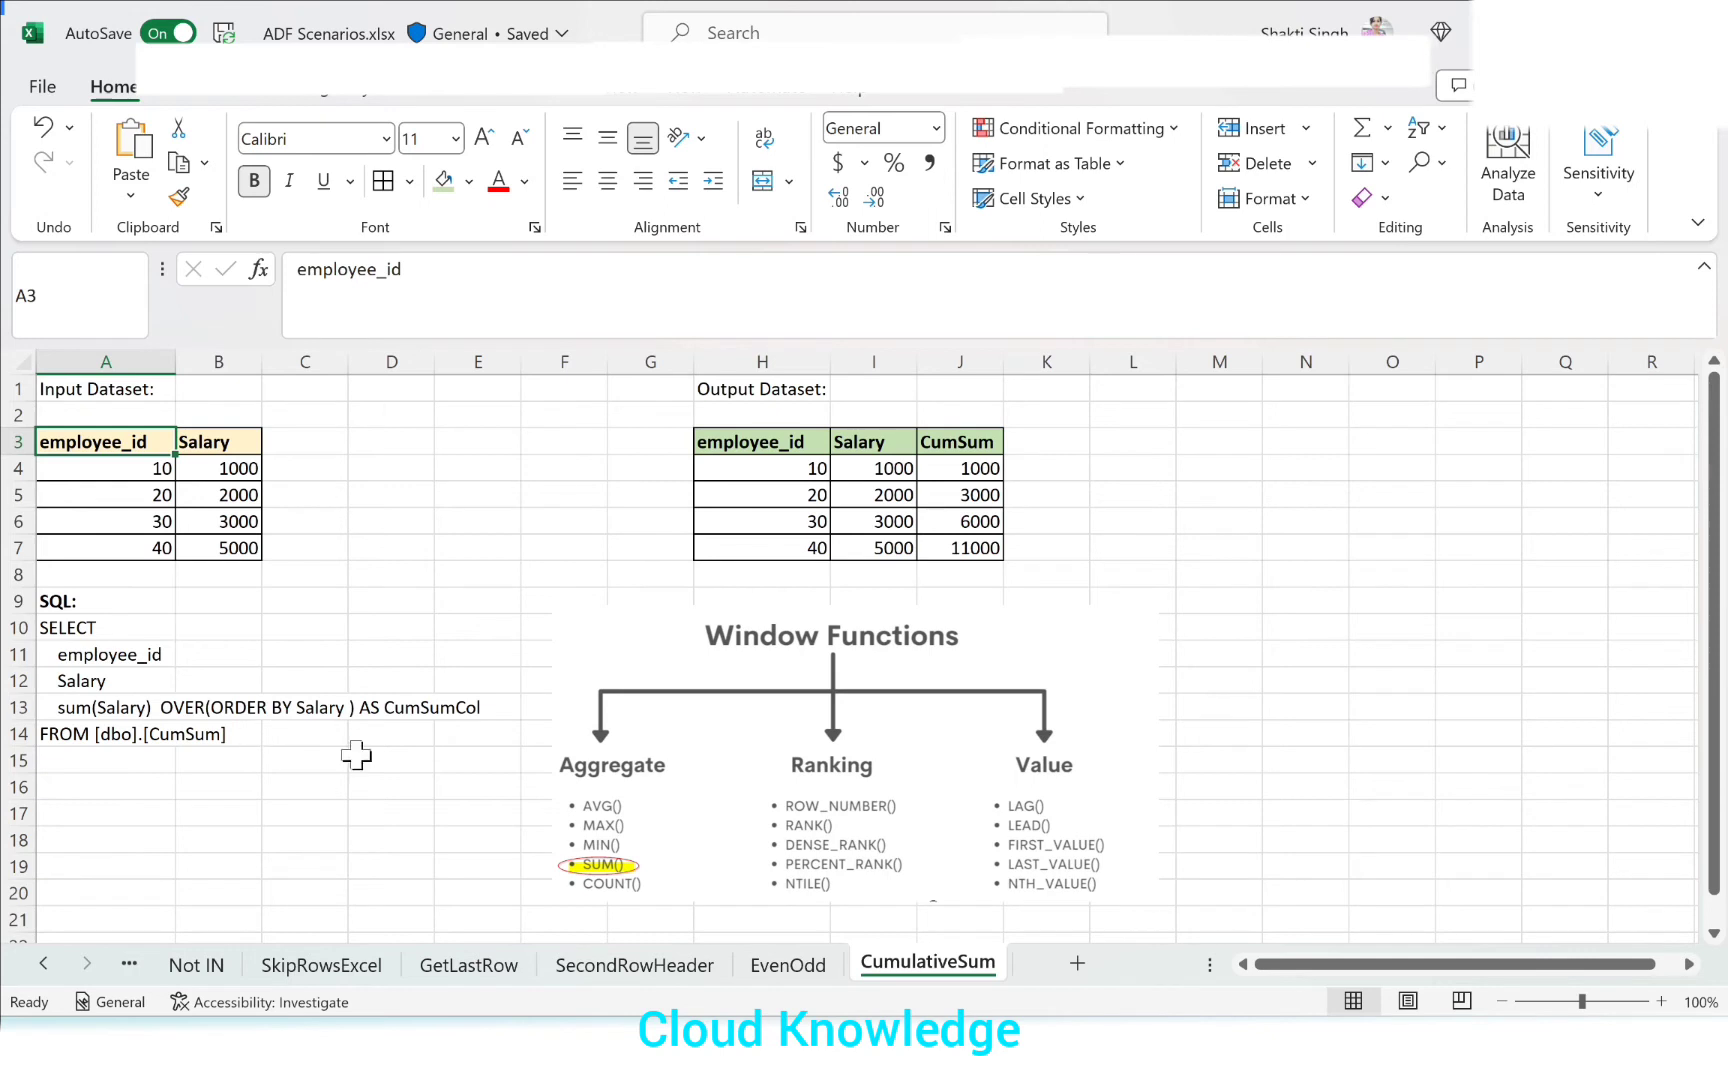
key(alt+Tab)
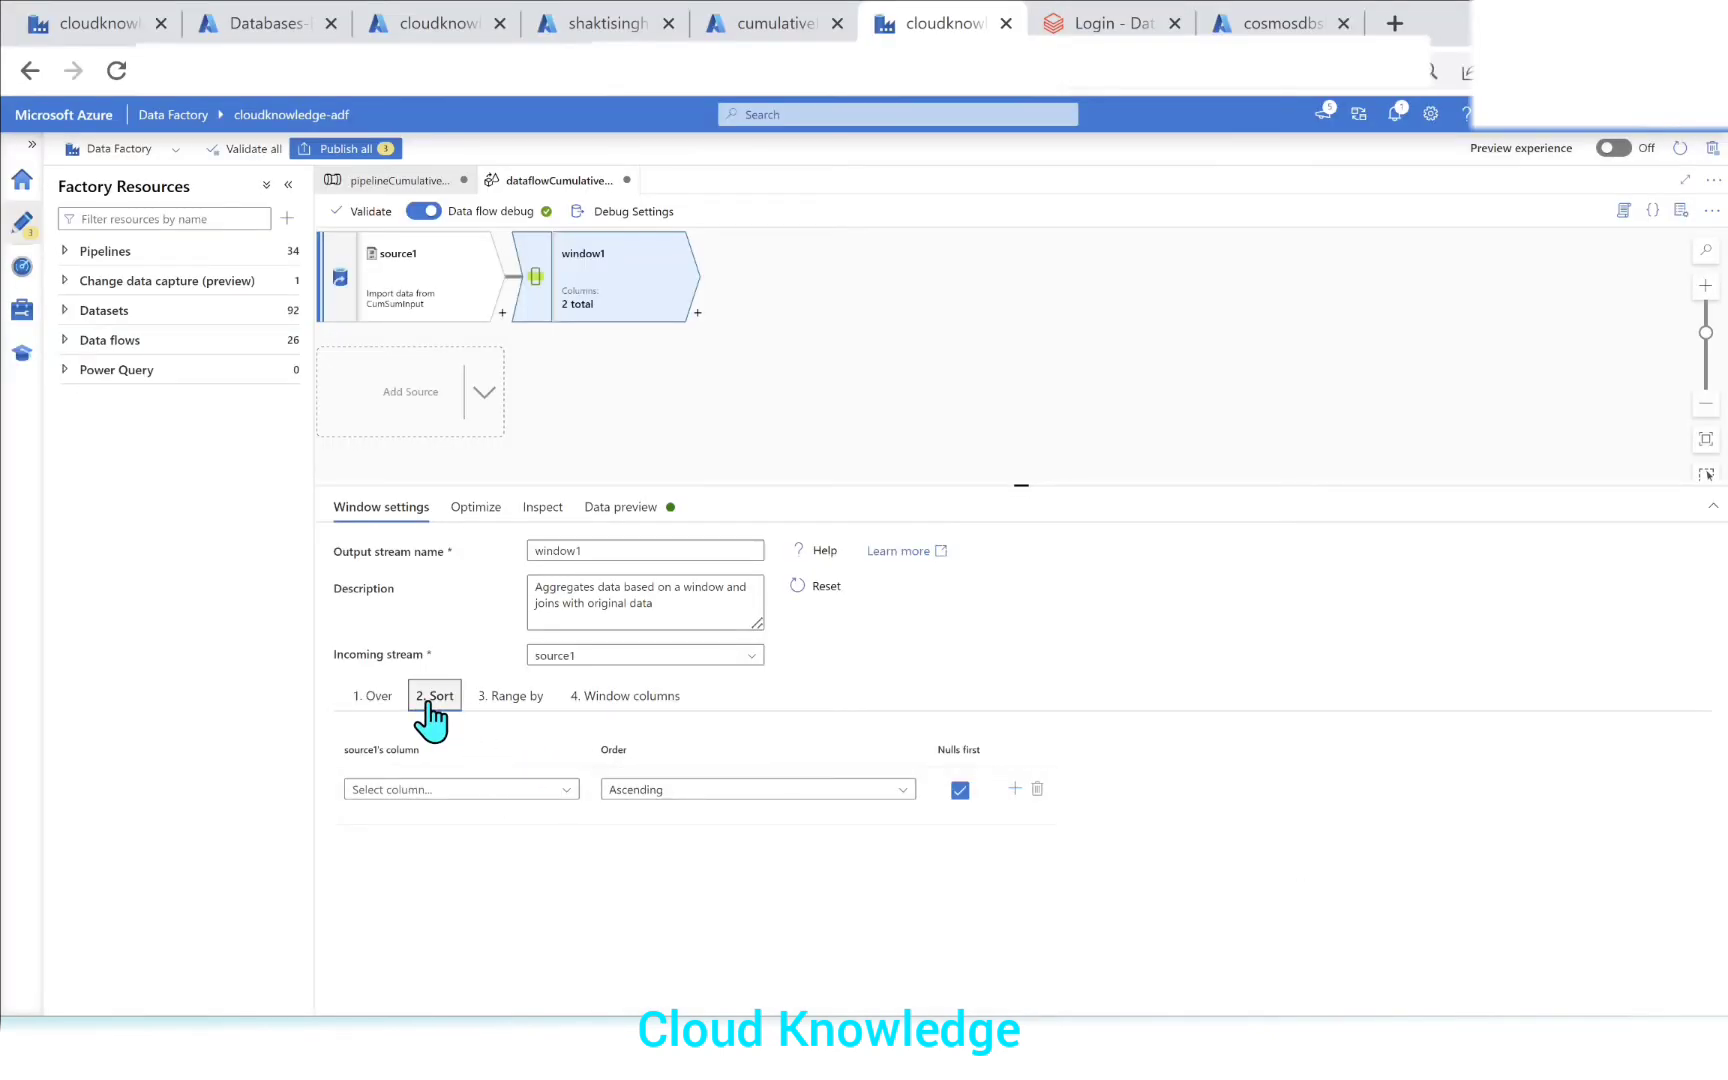
click(465, 789)
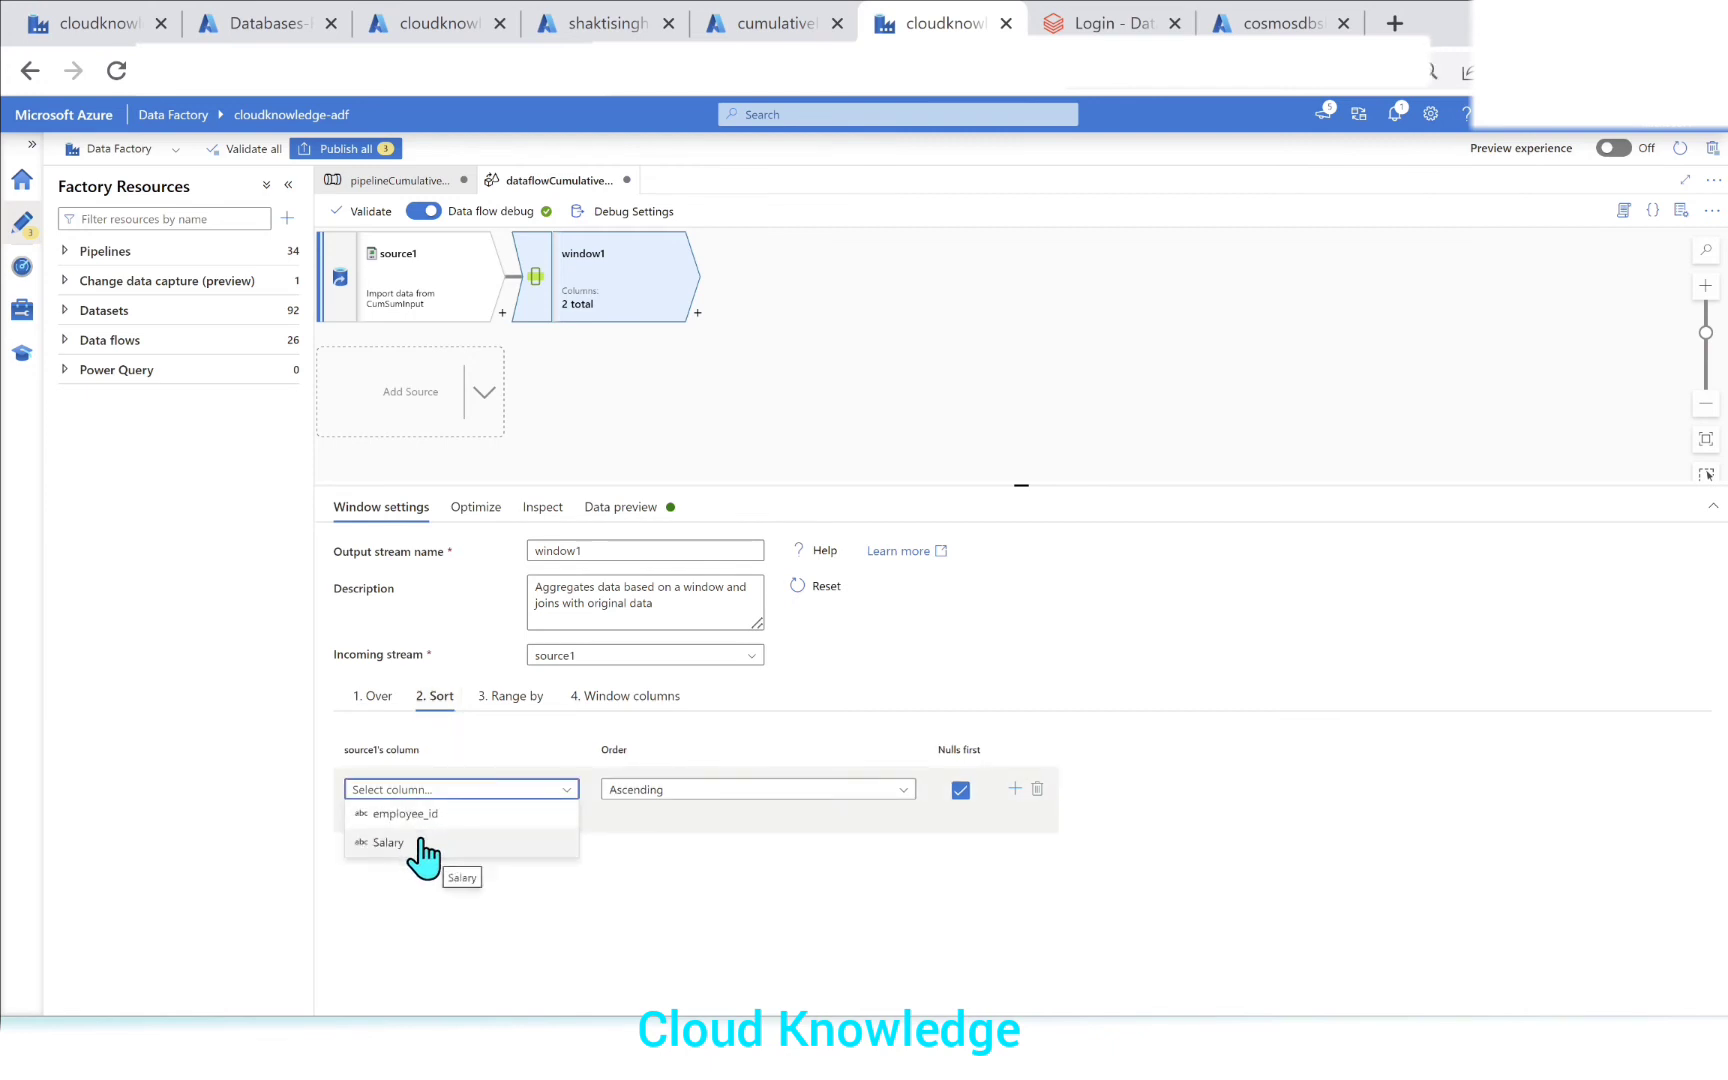
click(430, 842)
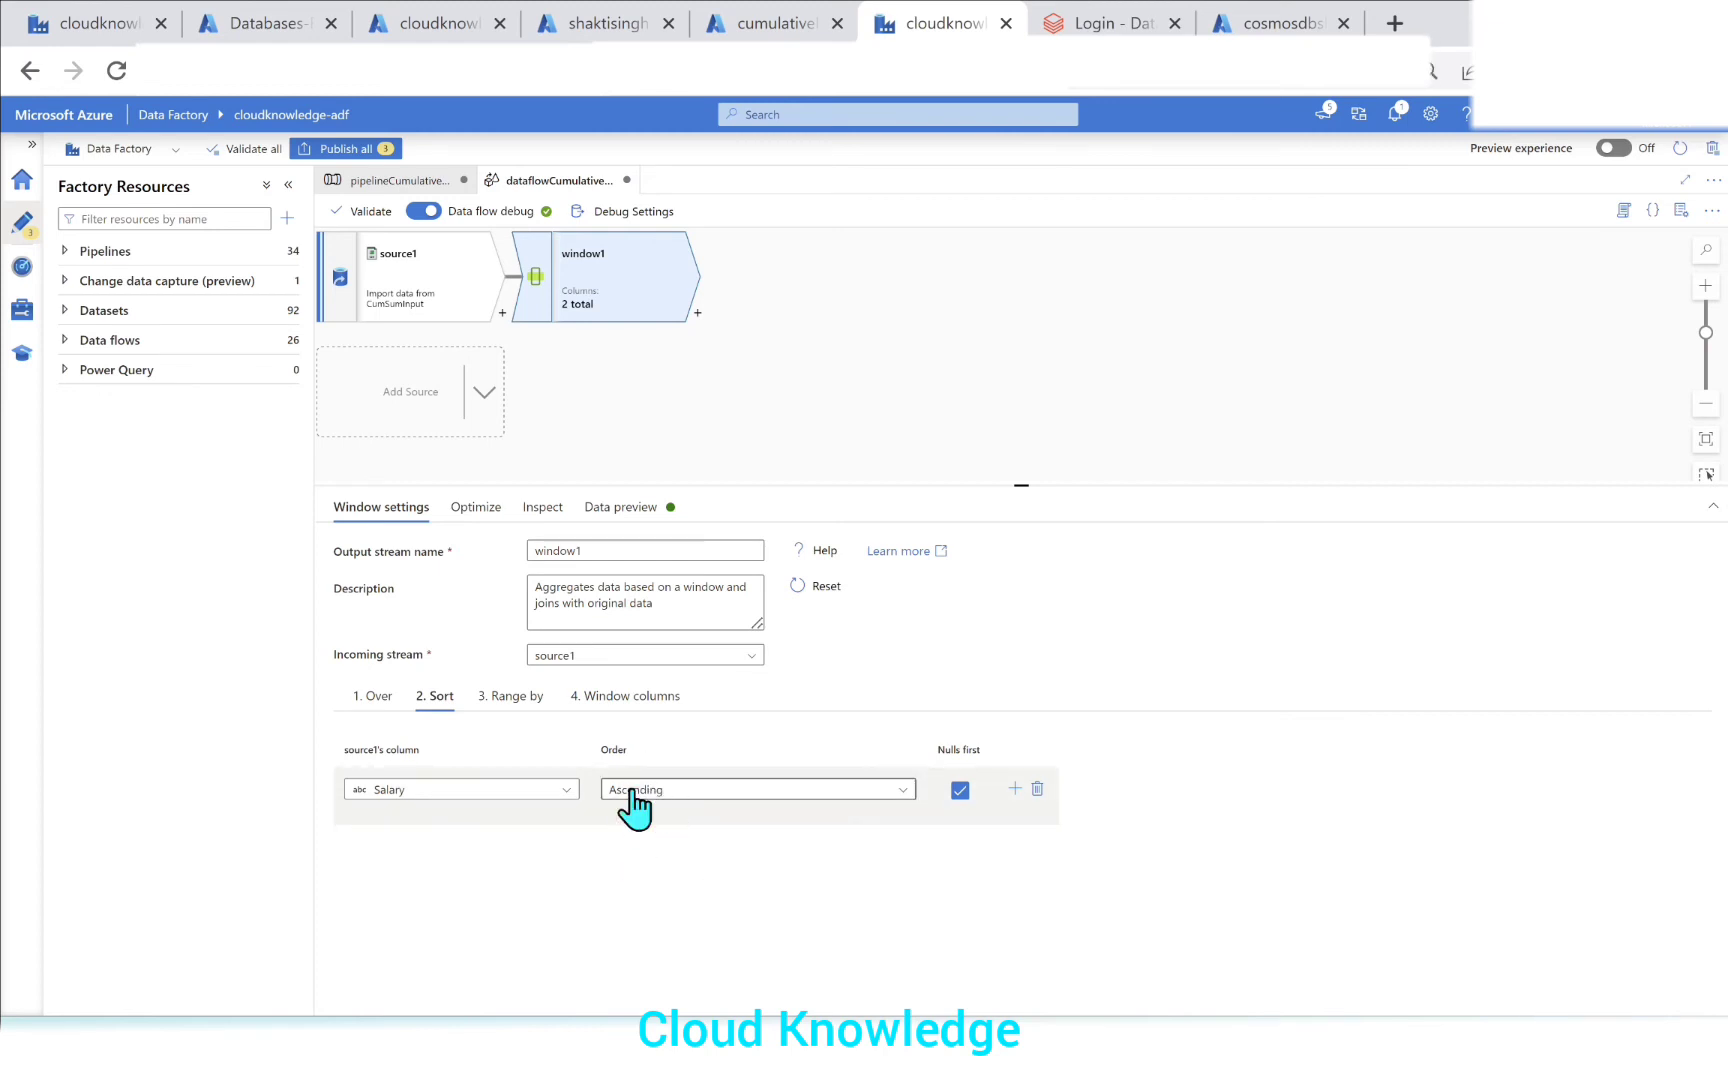
Step: Review window1's range options and add a window column named CumSum, matching the output table in Excel
click(512, 703)
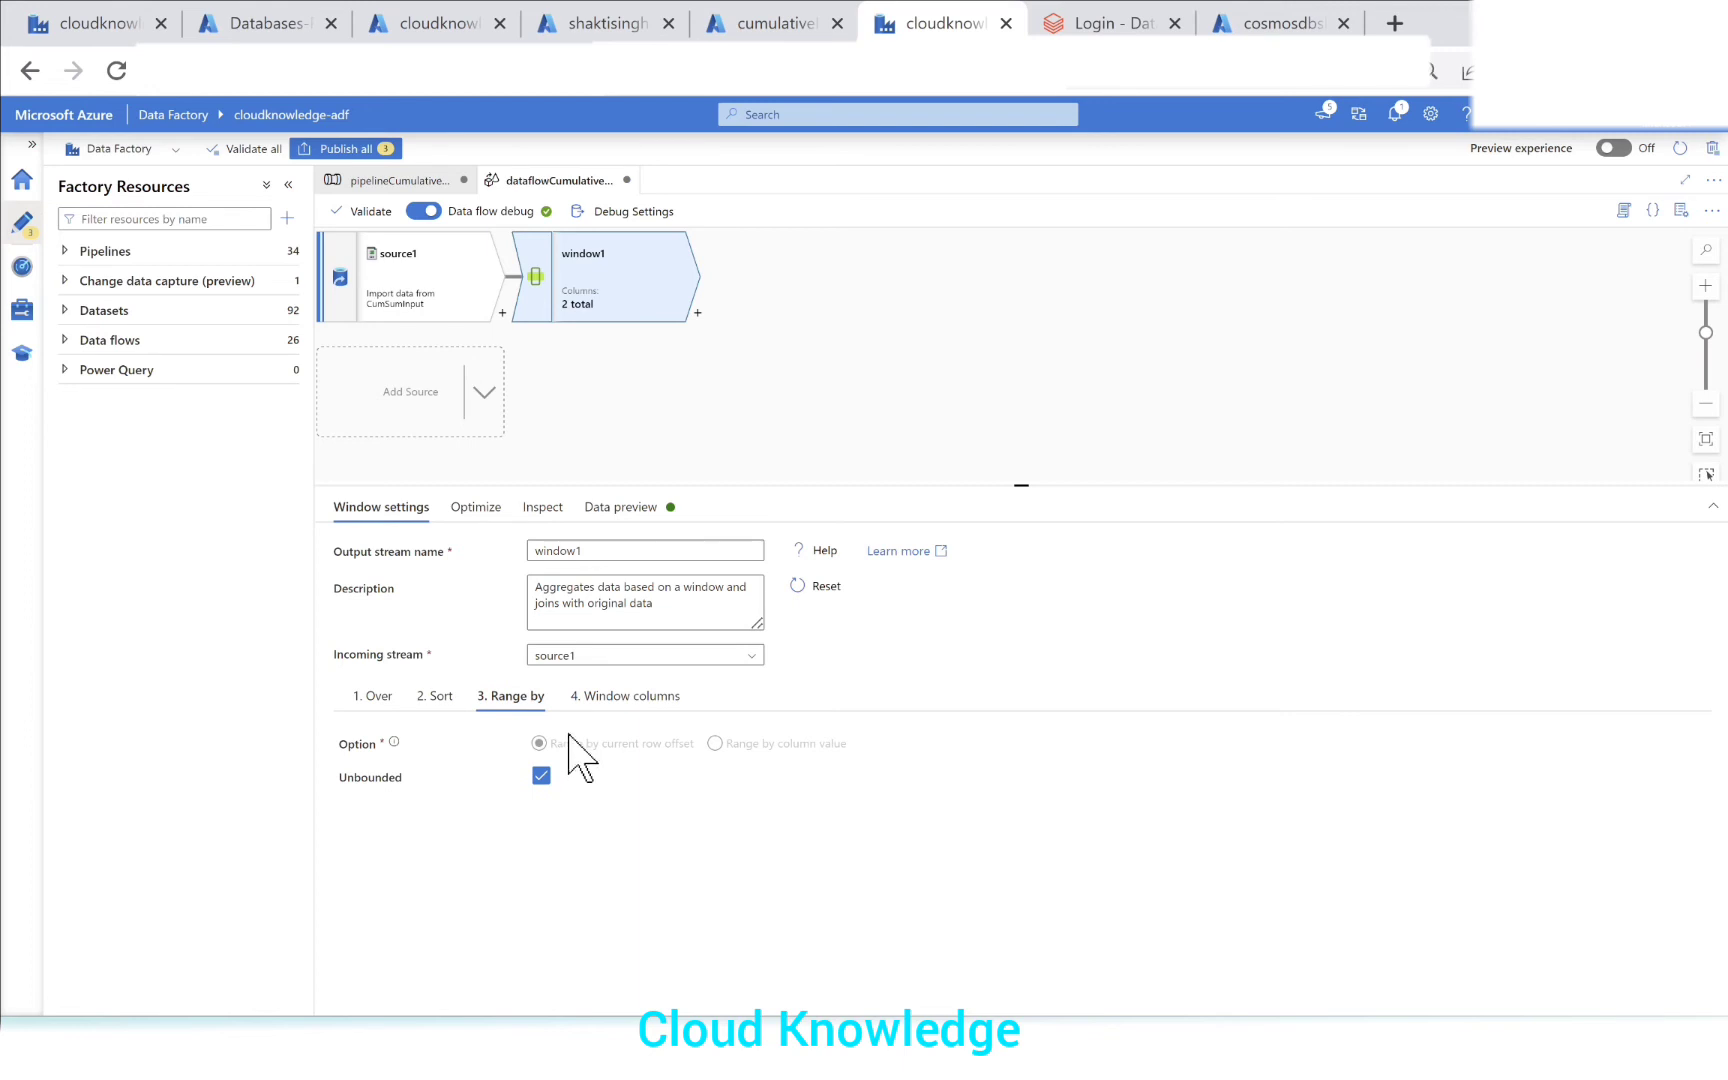
click(634, 700)
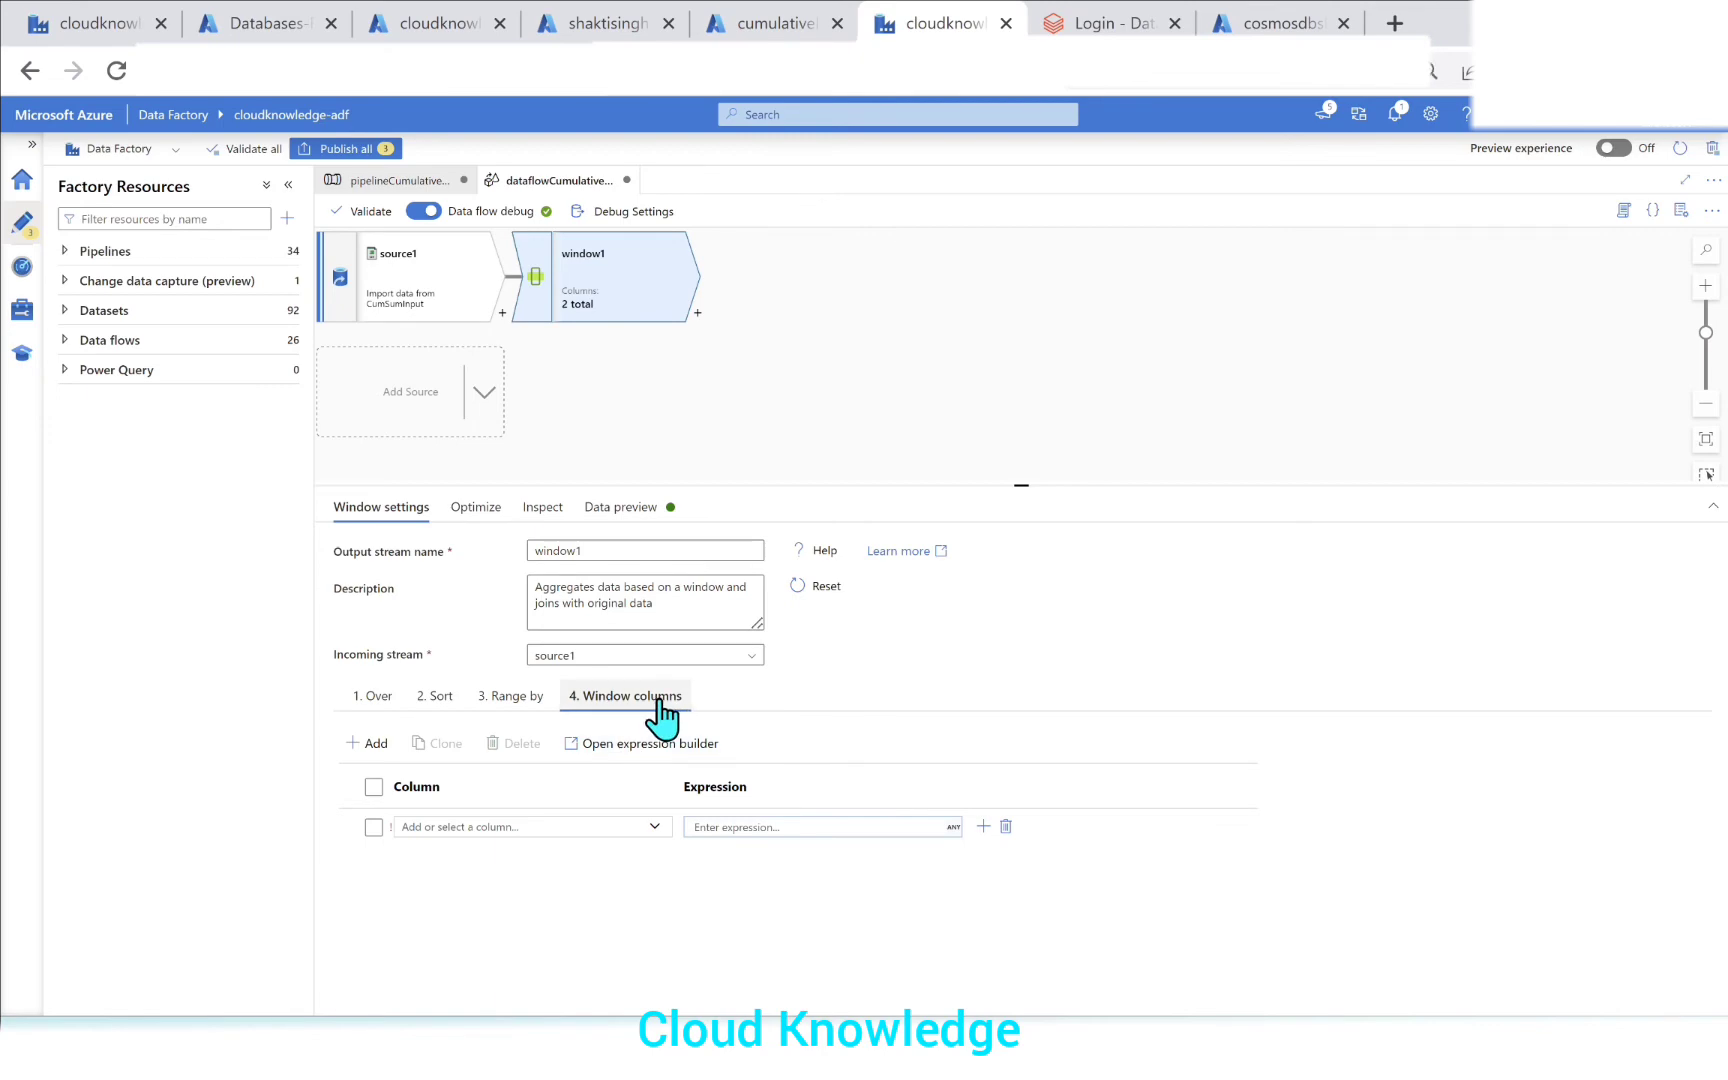
key(alt+Tab)
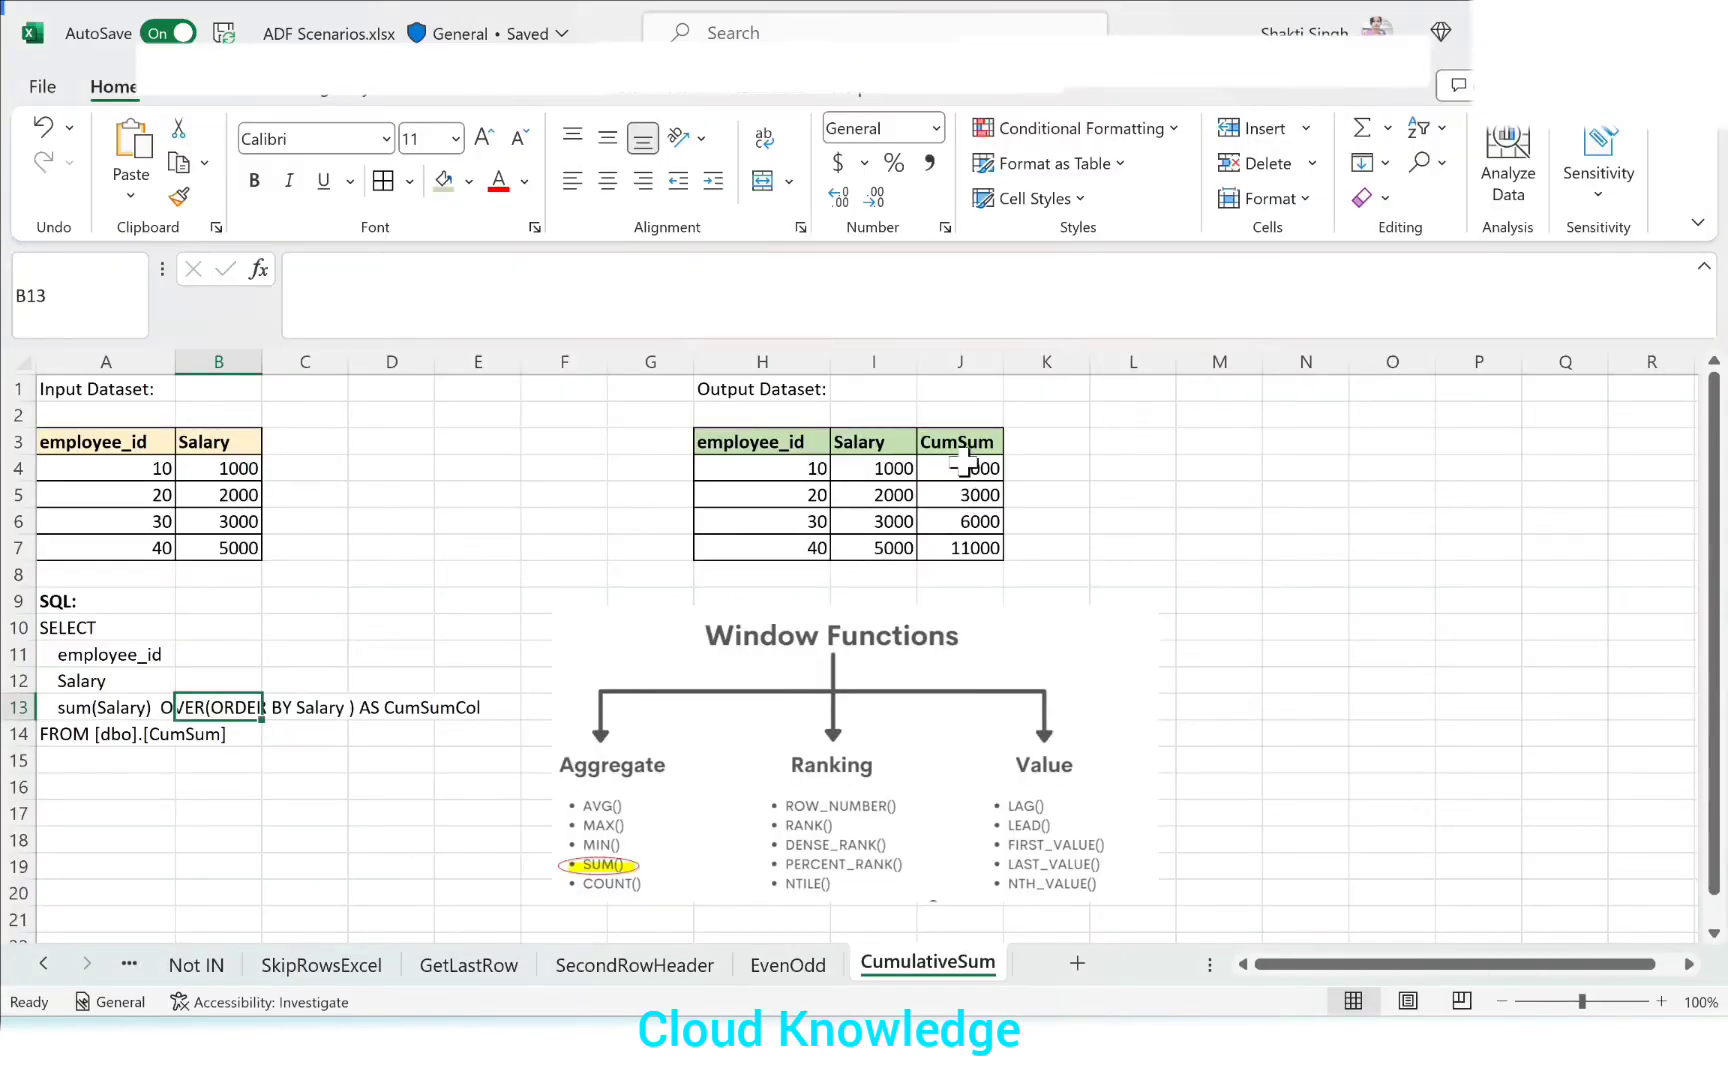
key(alt+Tab)
click(499, 826)
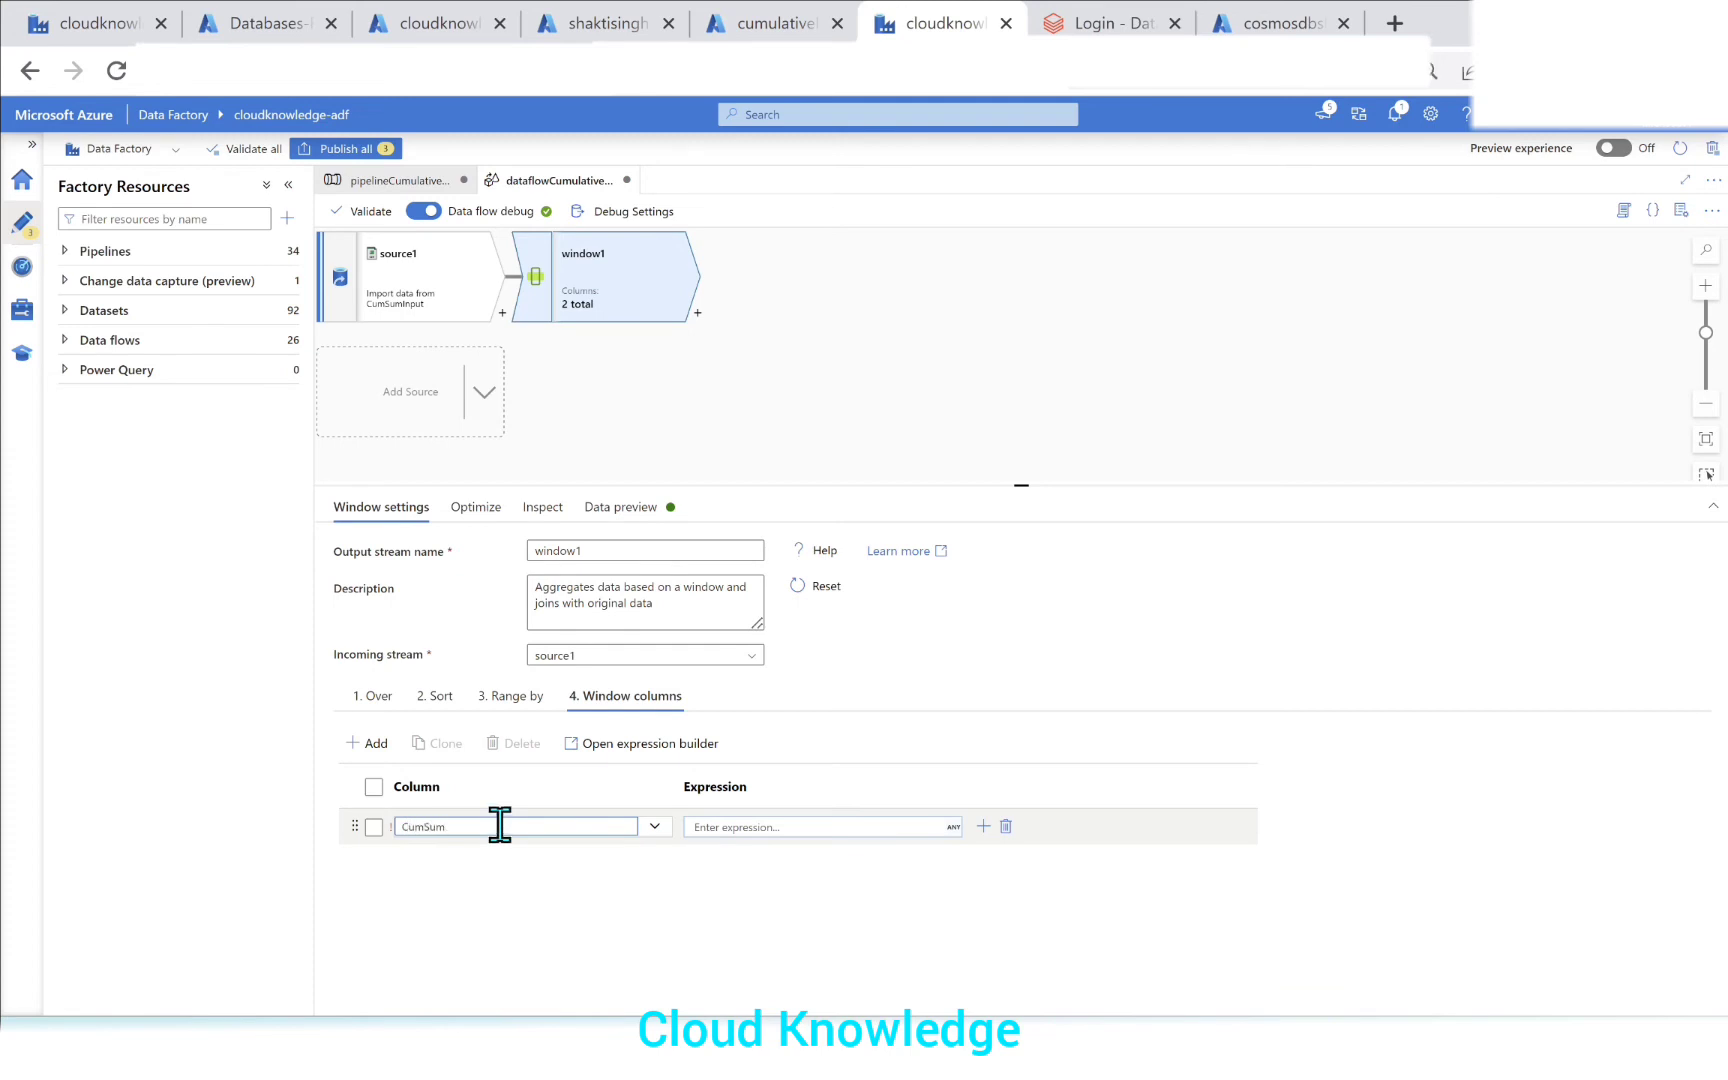
Step: Build the expression sum(Salary) for the CumSum column in the expression builder and save it
click(745, 826)
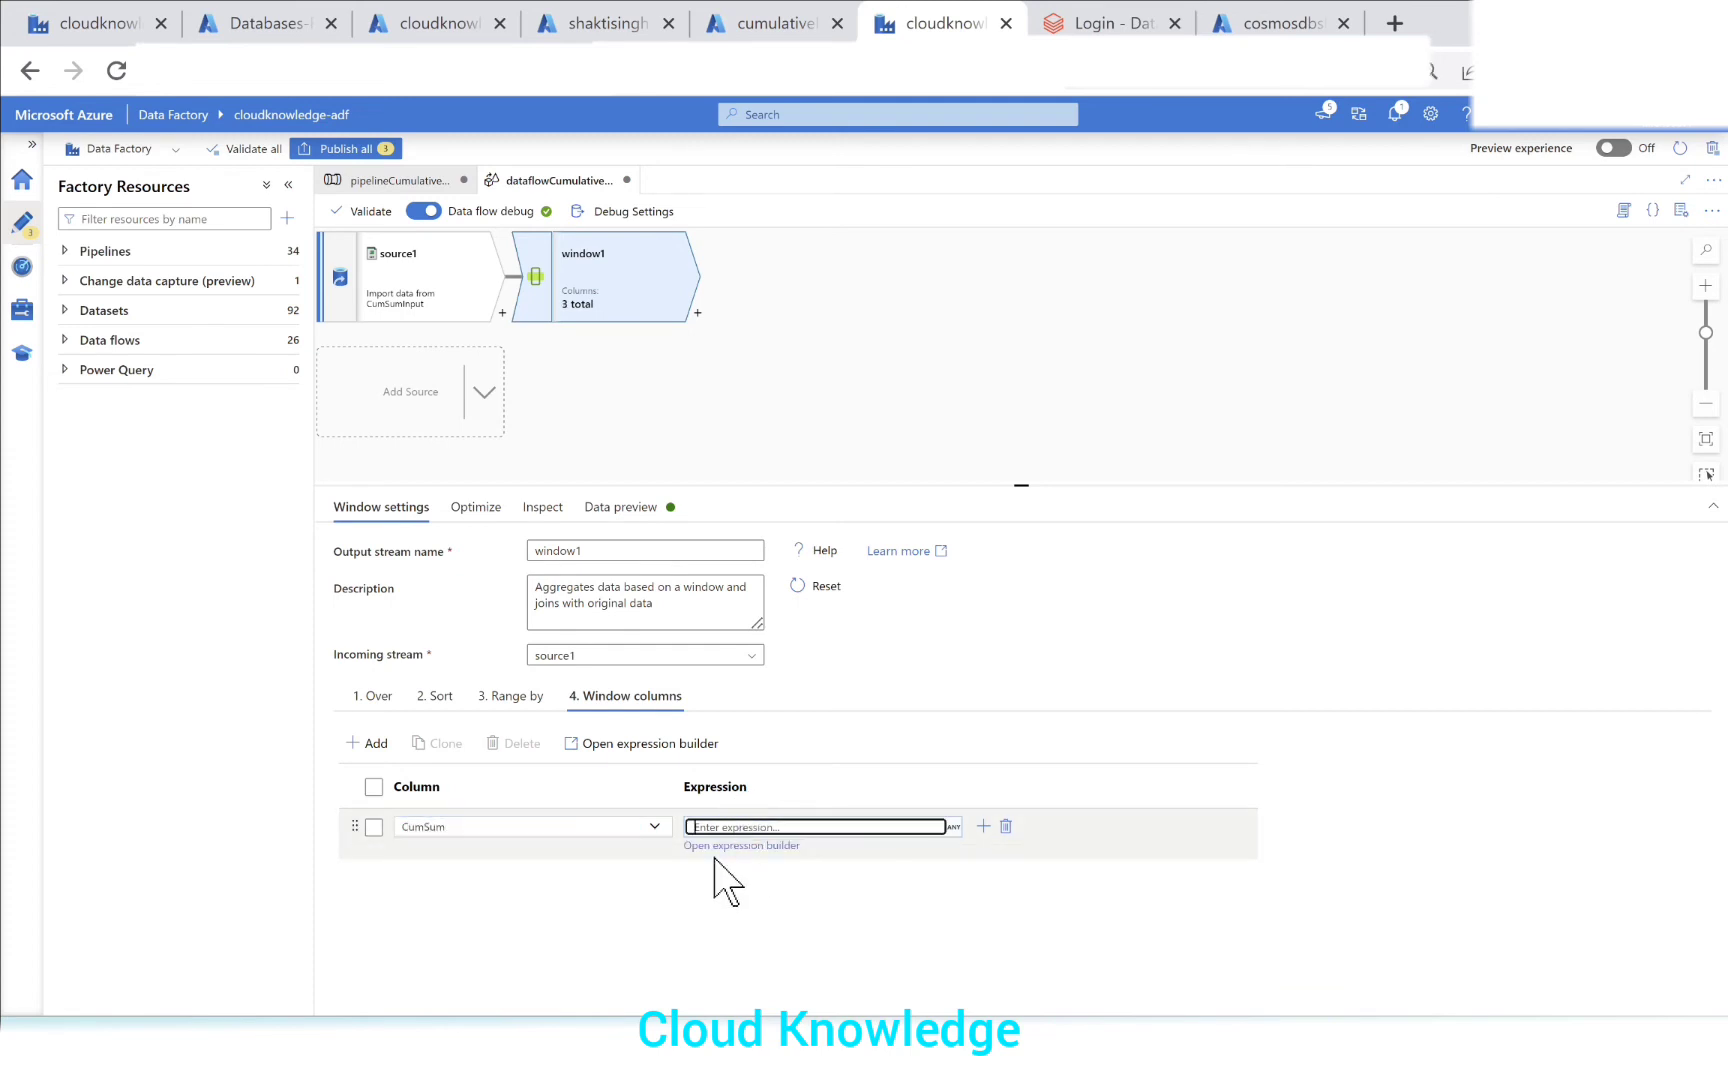
click(722, 860)
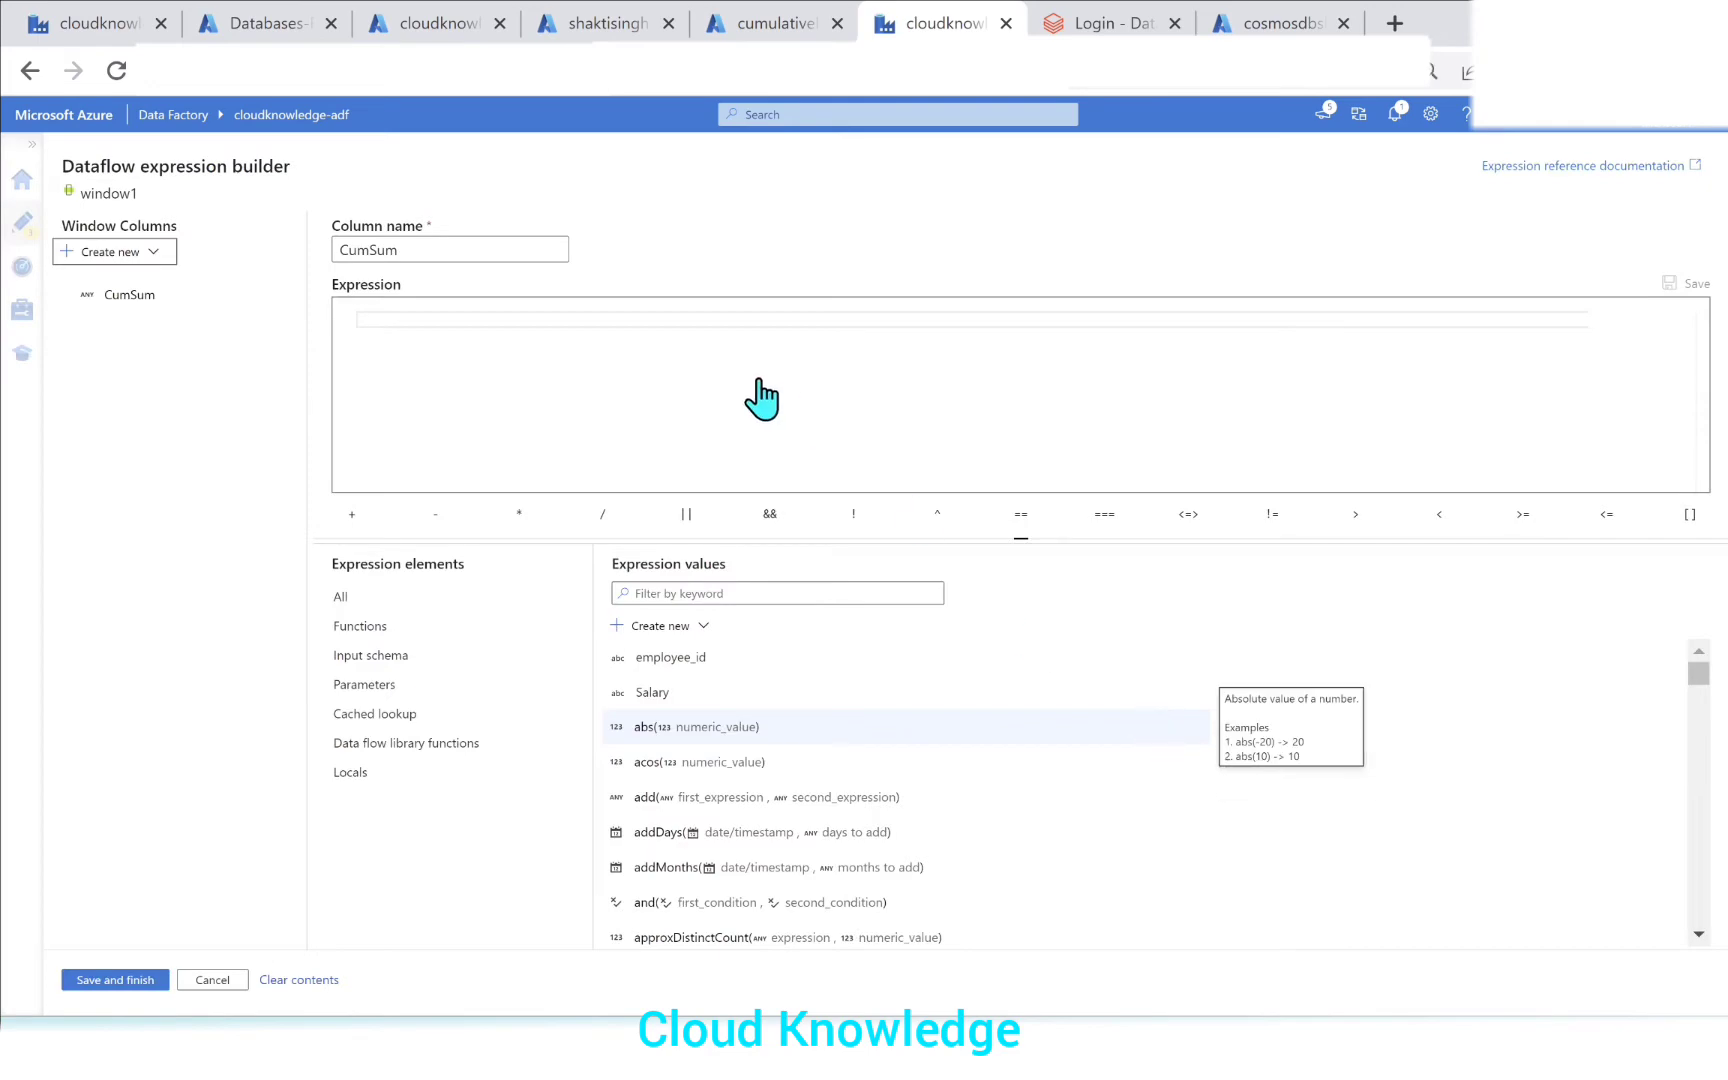
key(alt+Tab)
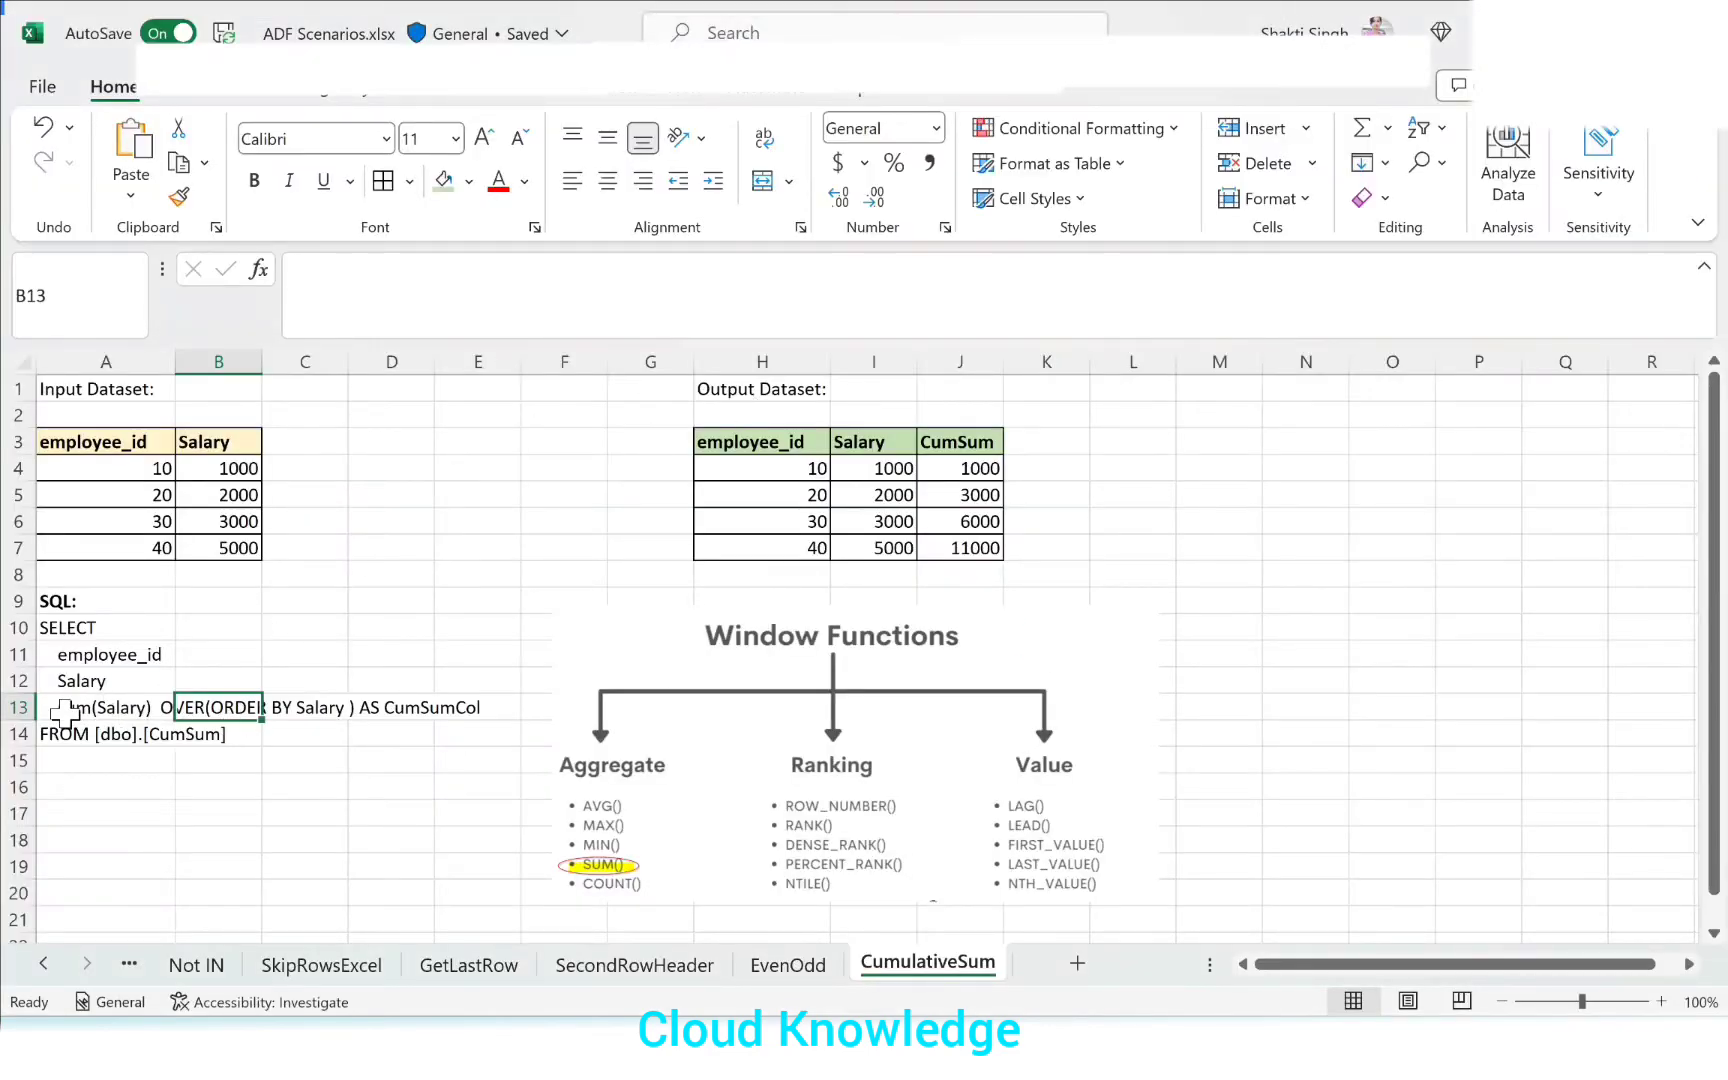
key(alt+Tab)
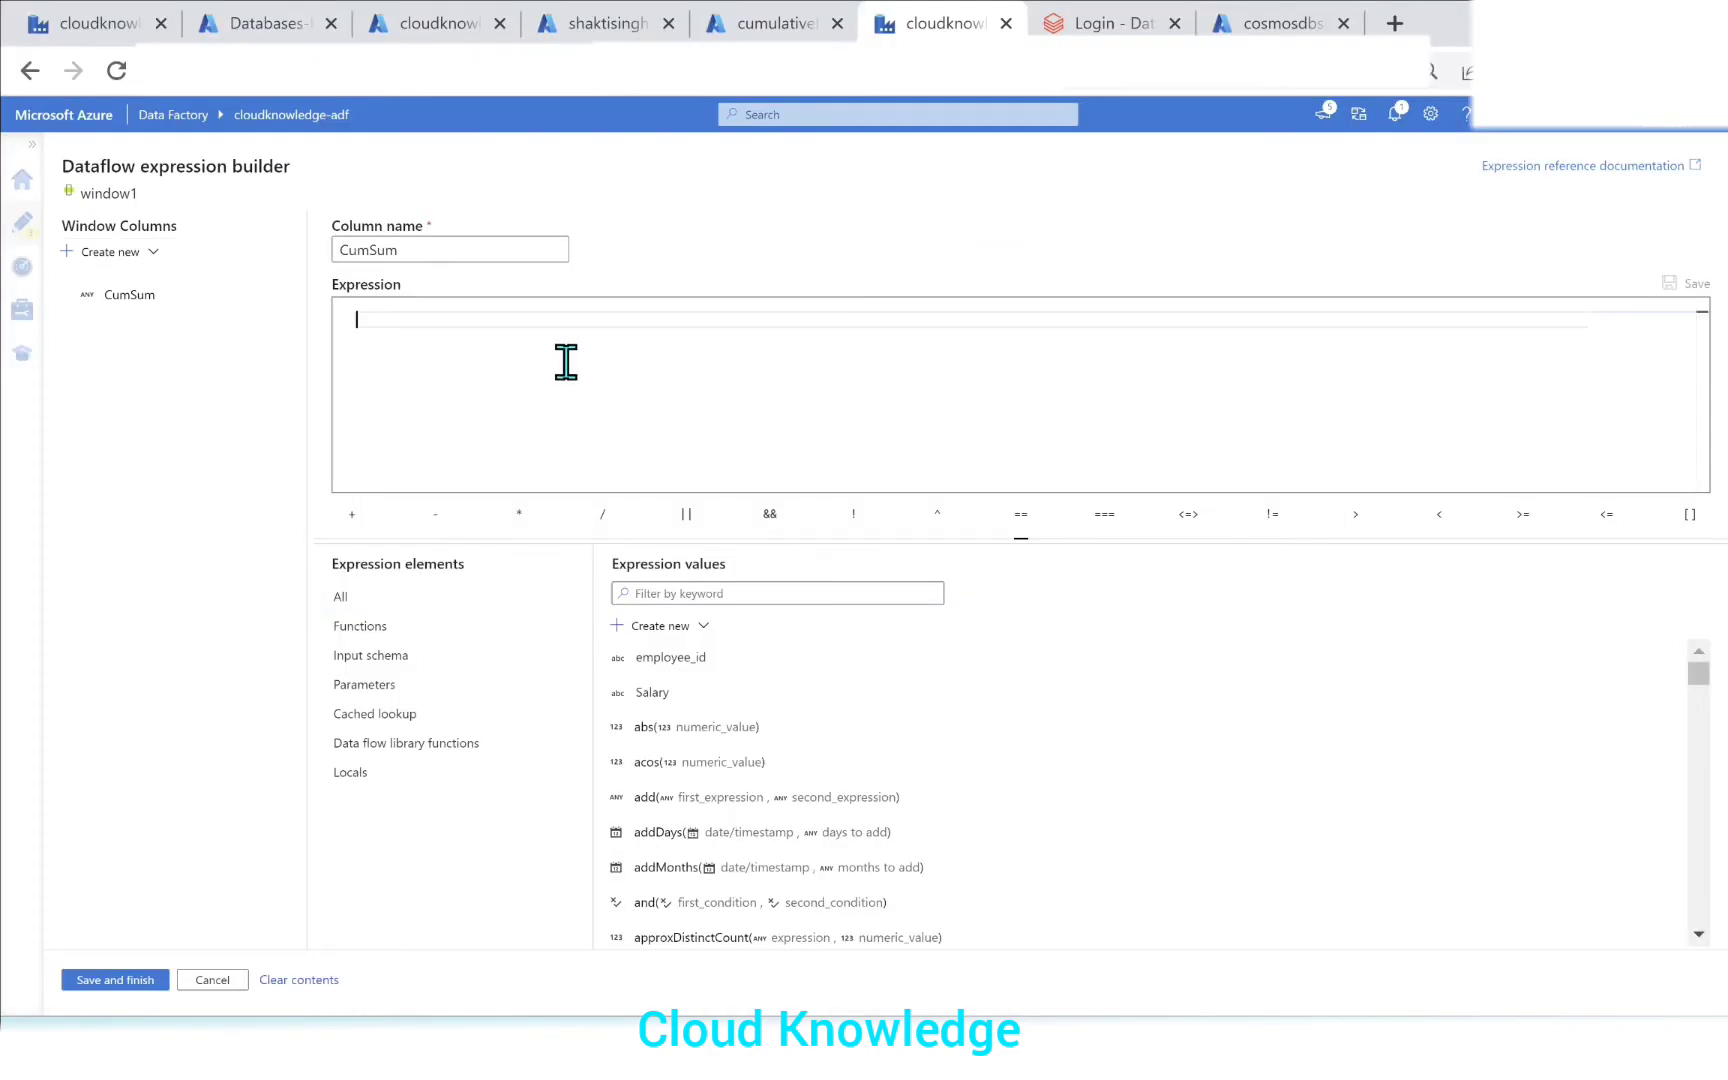
text(sum)
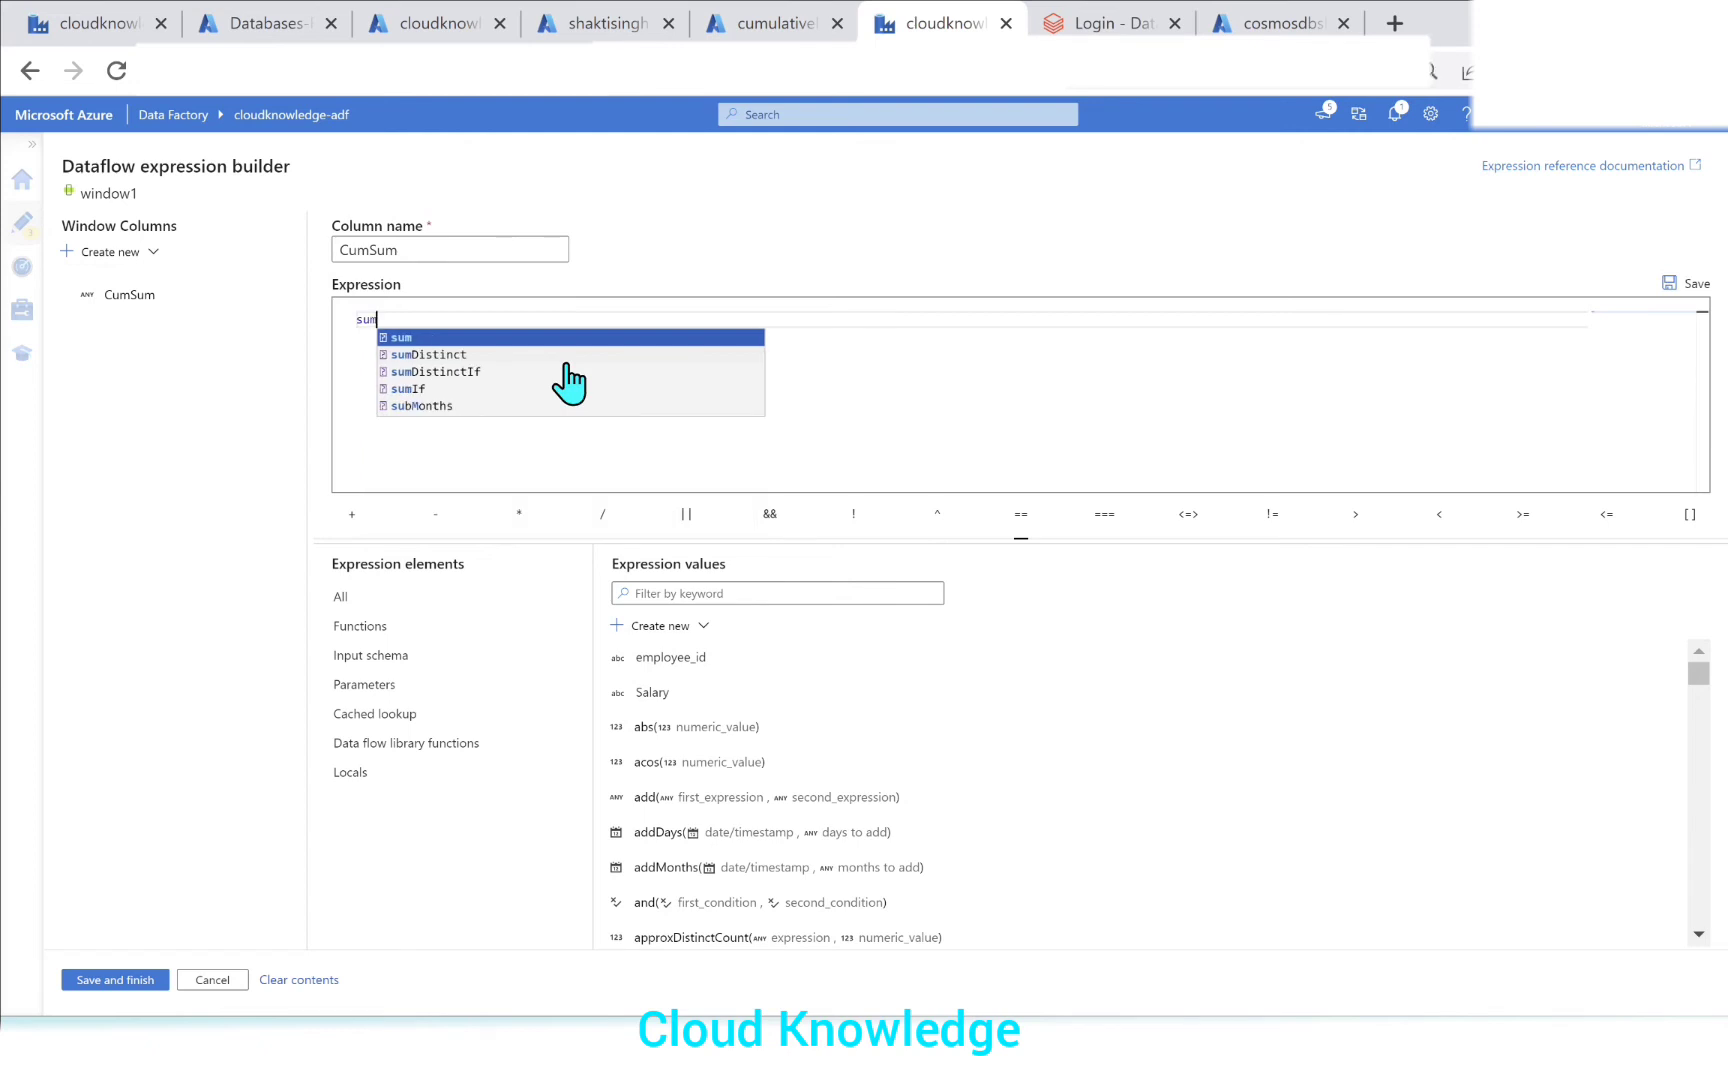
key(Return)
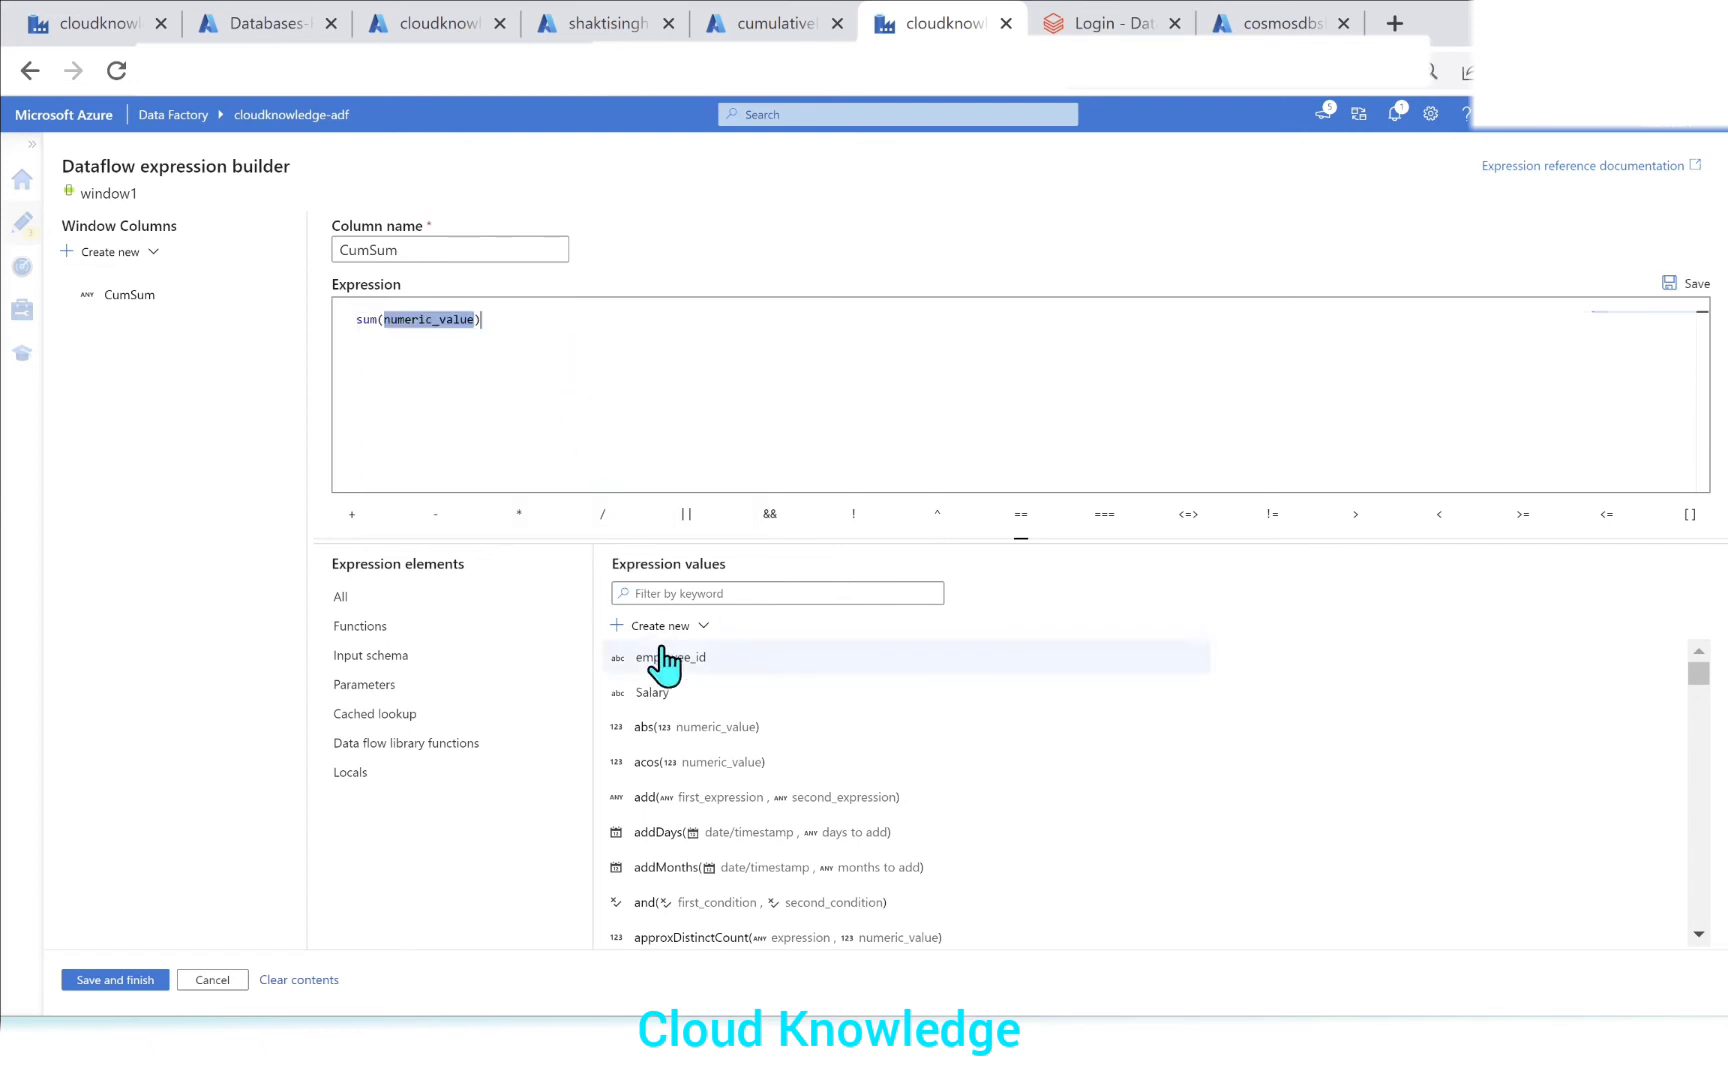
click(664, 697)
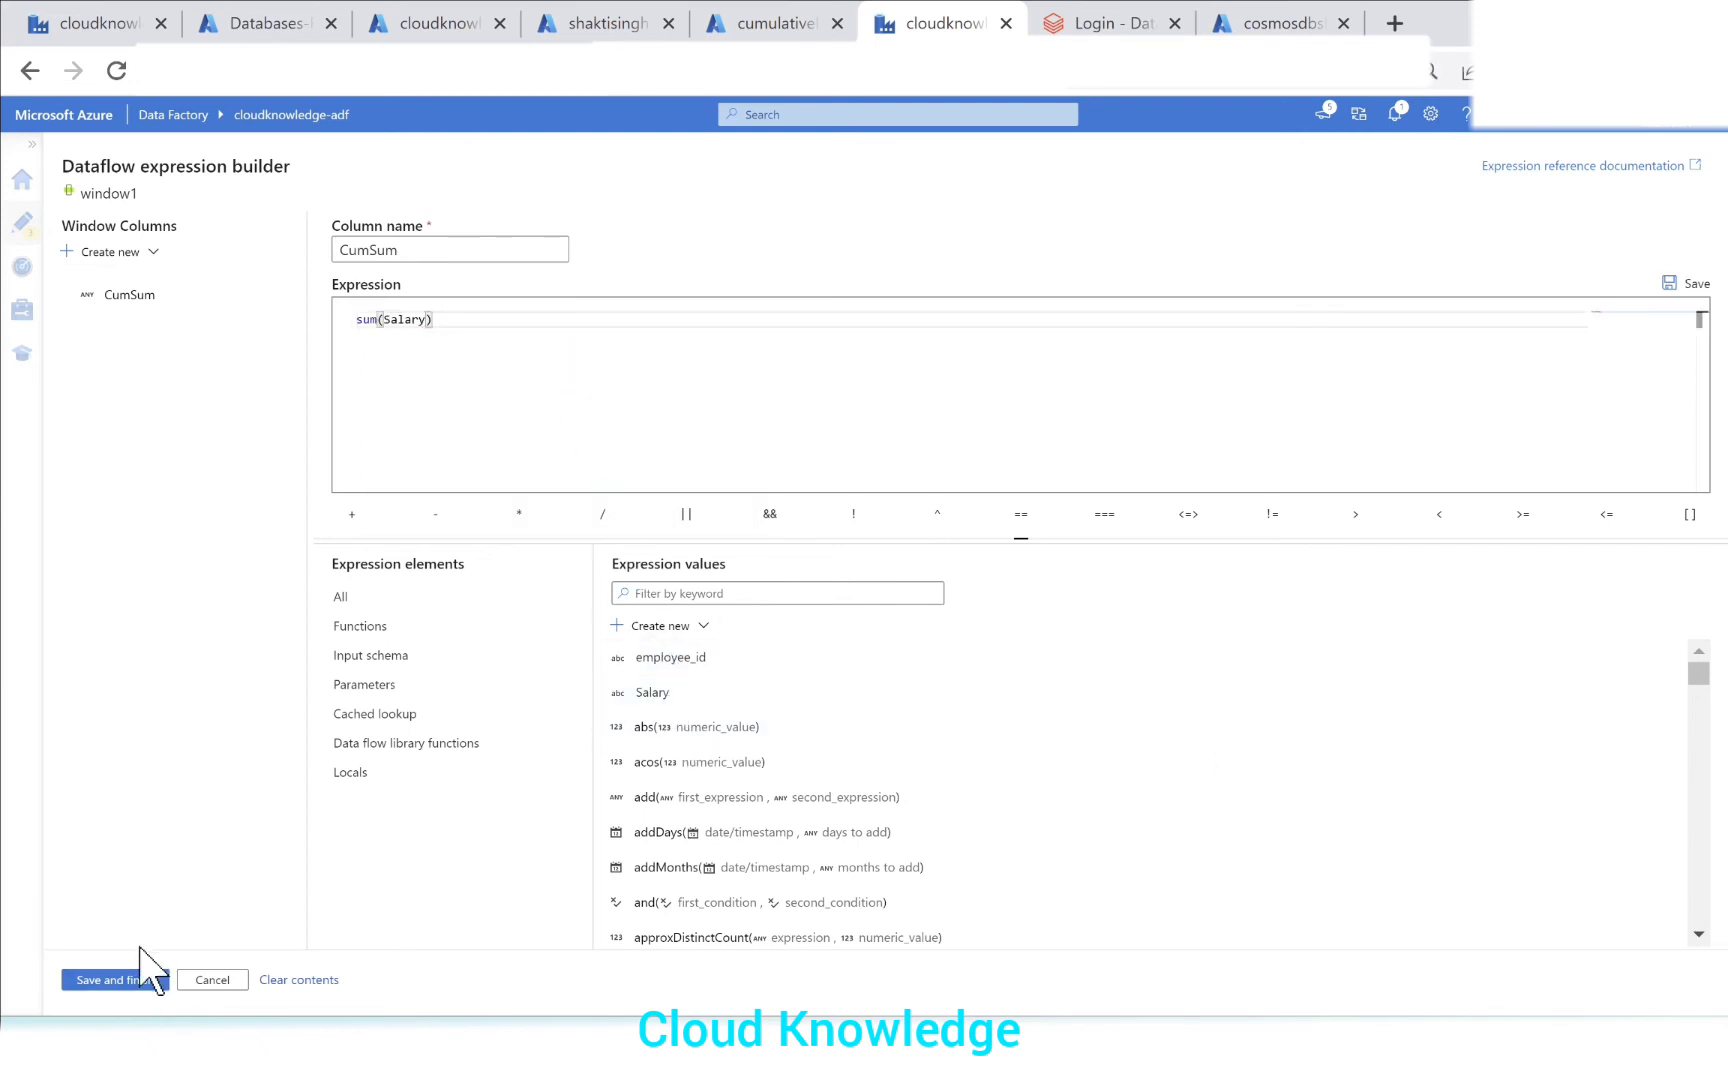
click(116, 982)
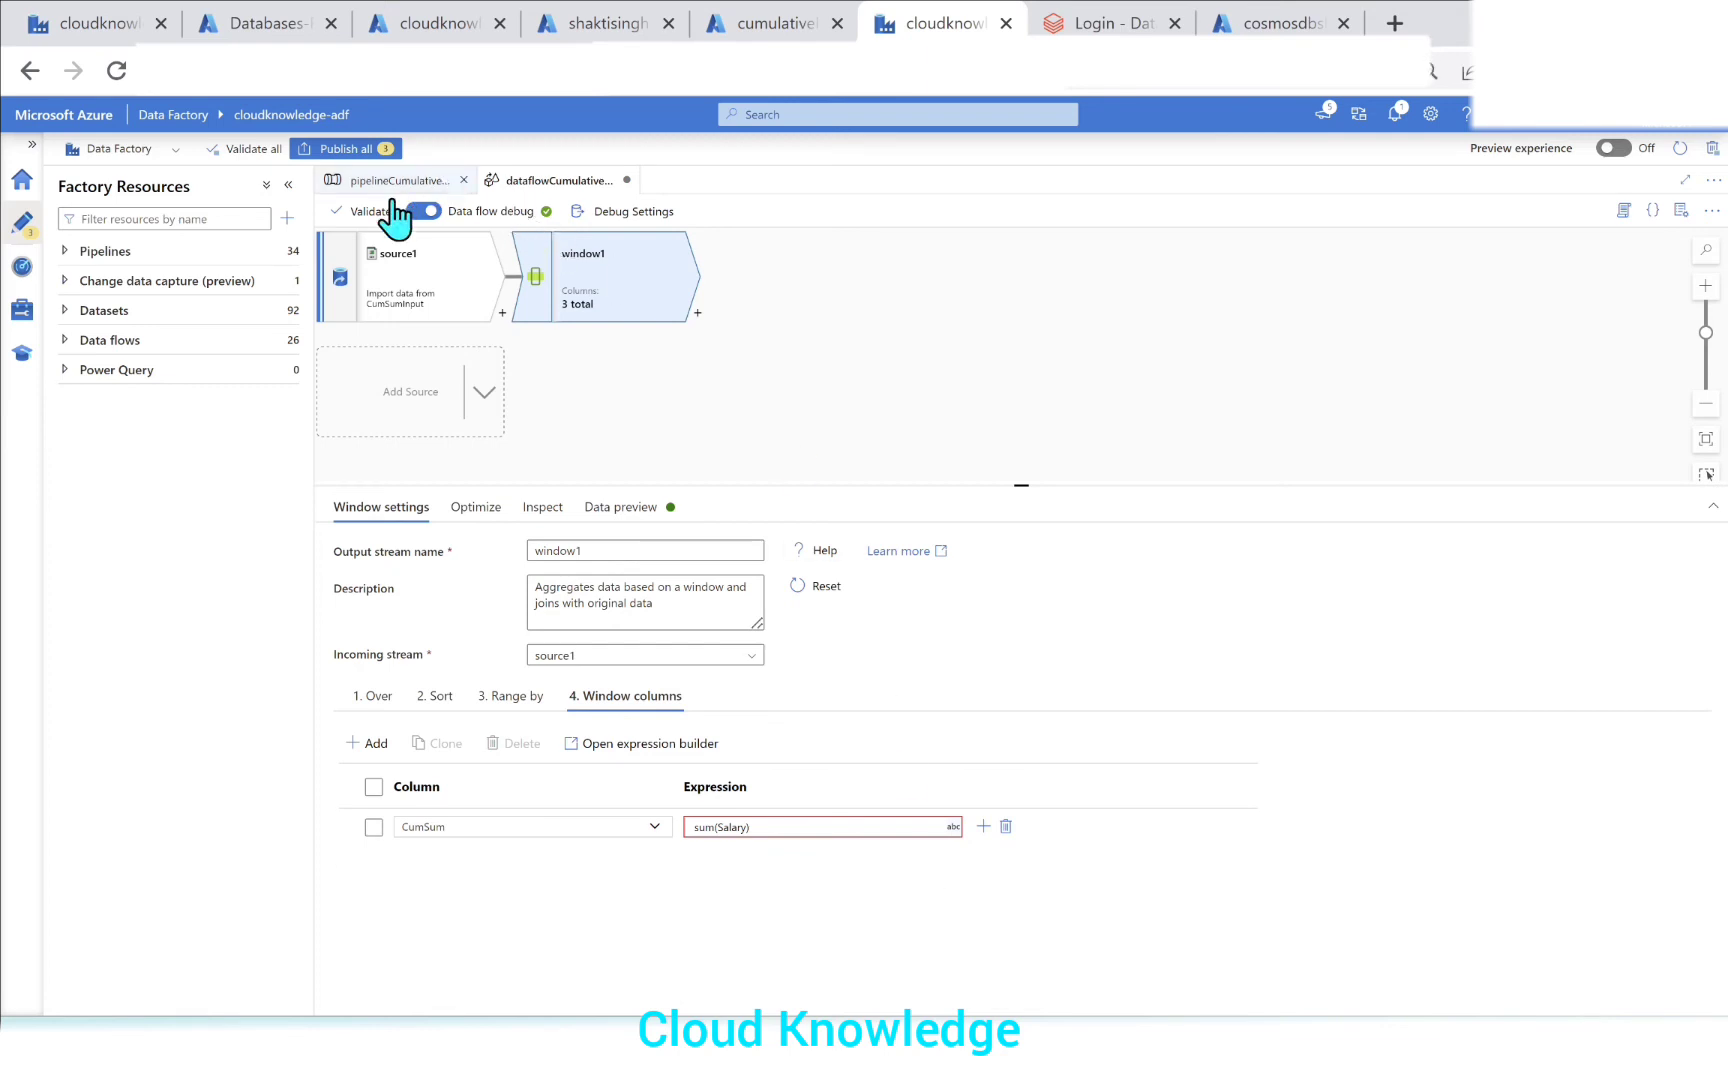
Step: Set the Salary column's type to integer in source1's projection and try the same type for employee_id
click(410, 293)
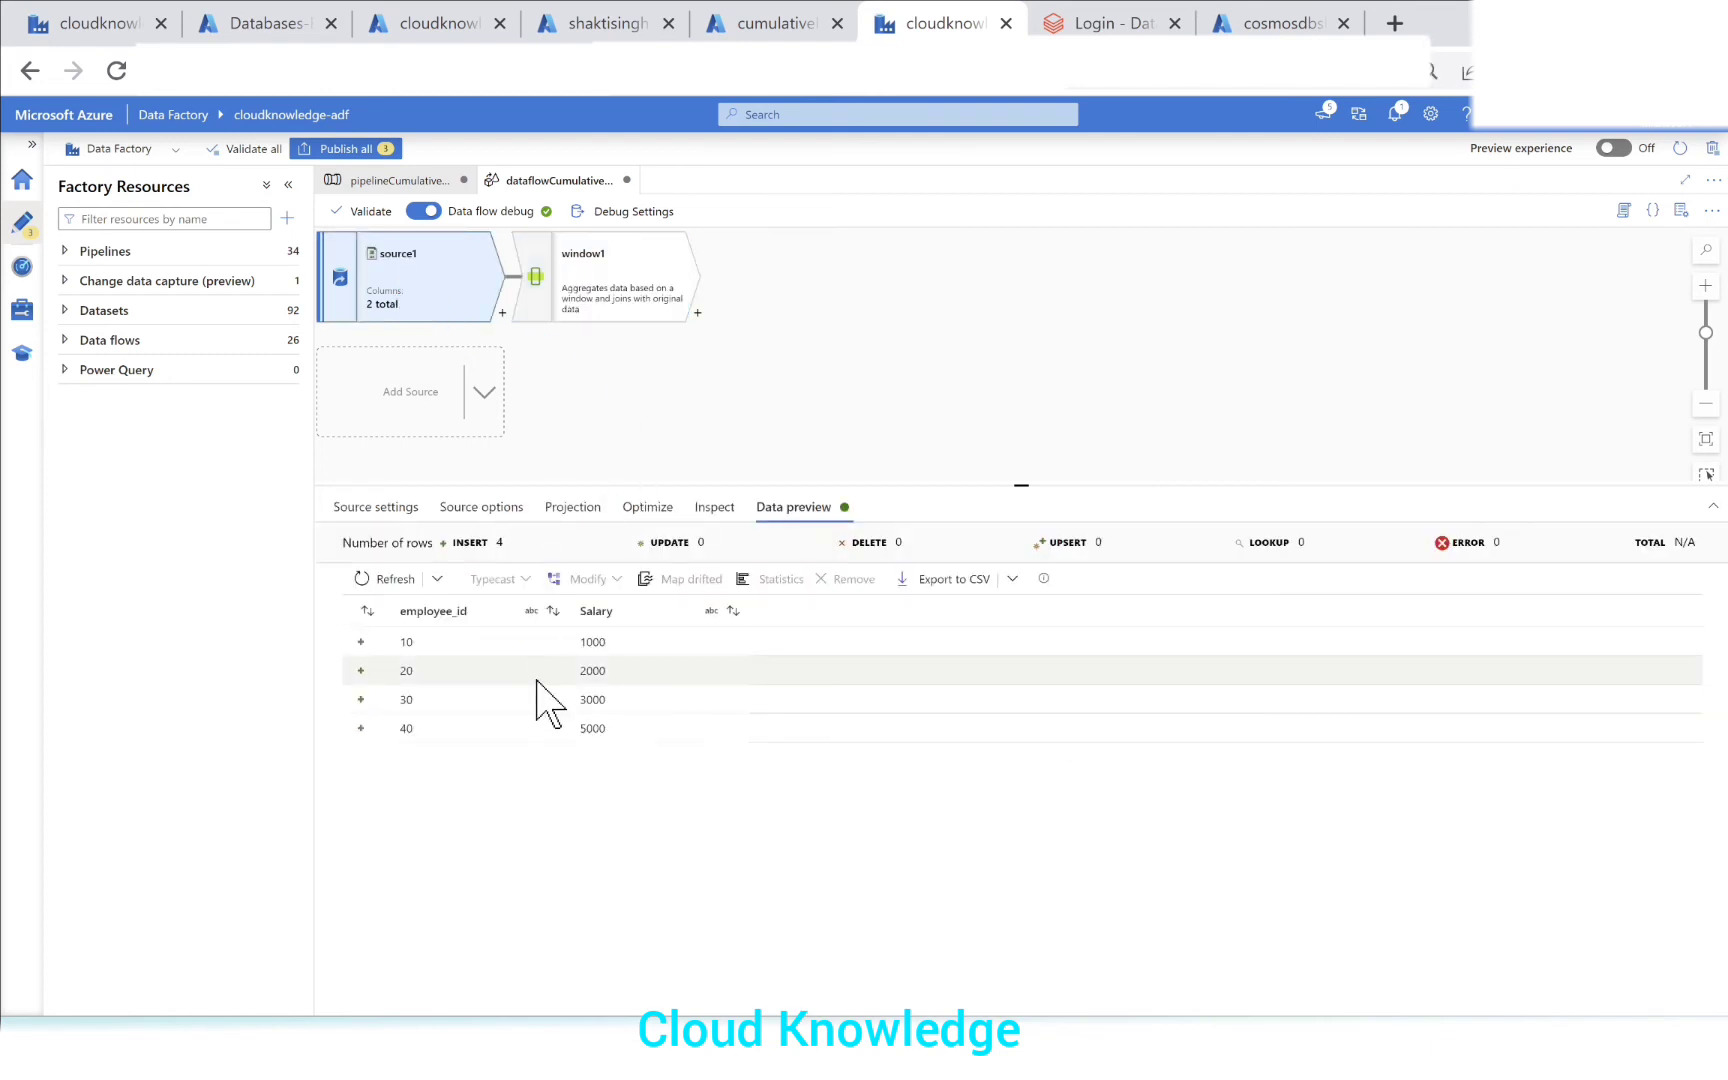
click(568, 505)
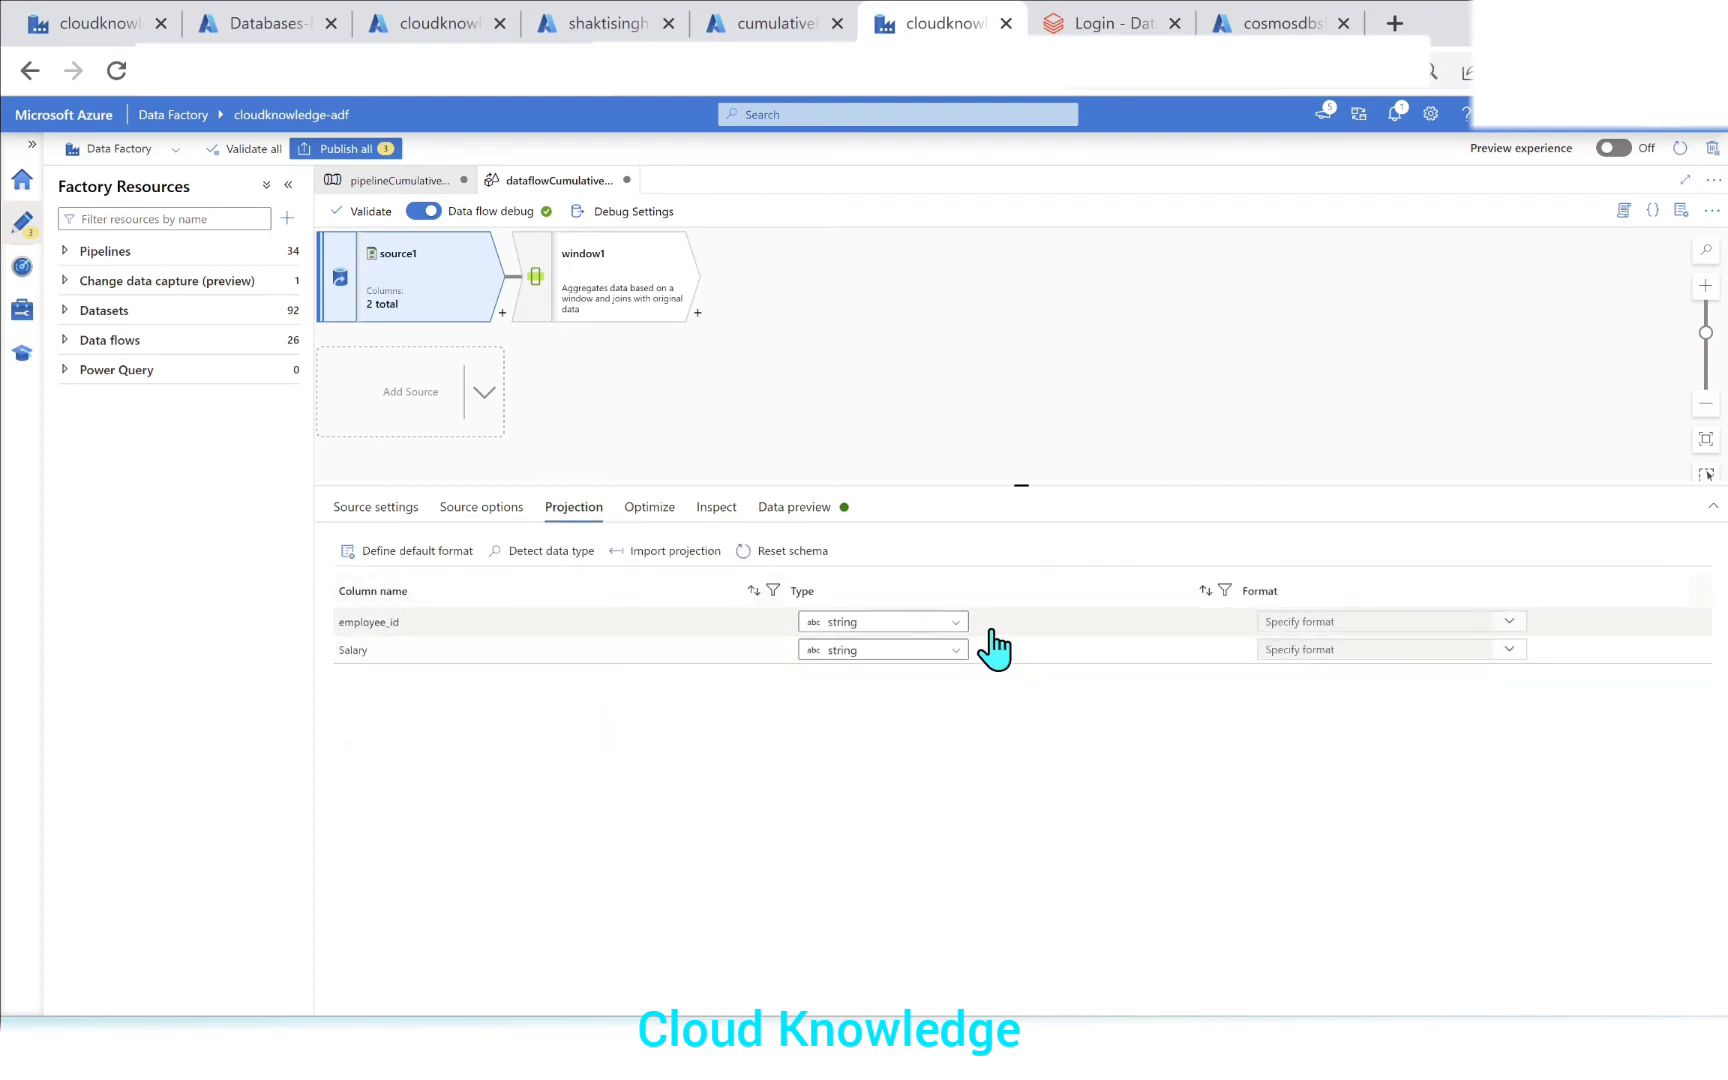
click(954, 651)
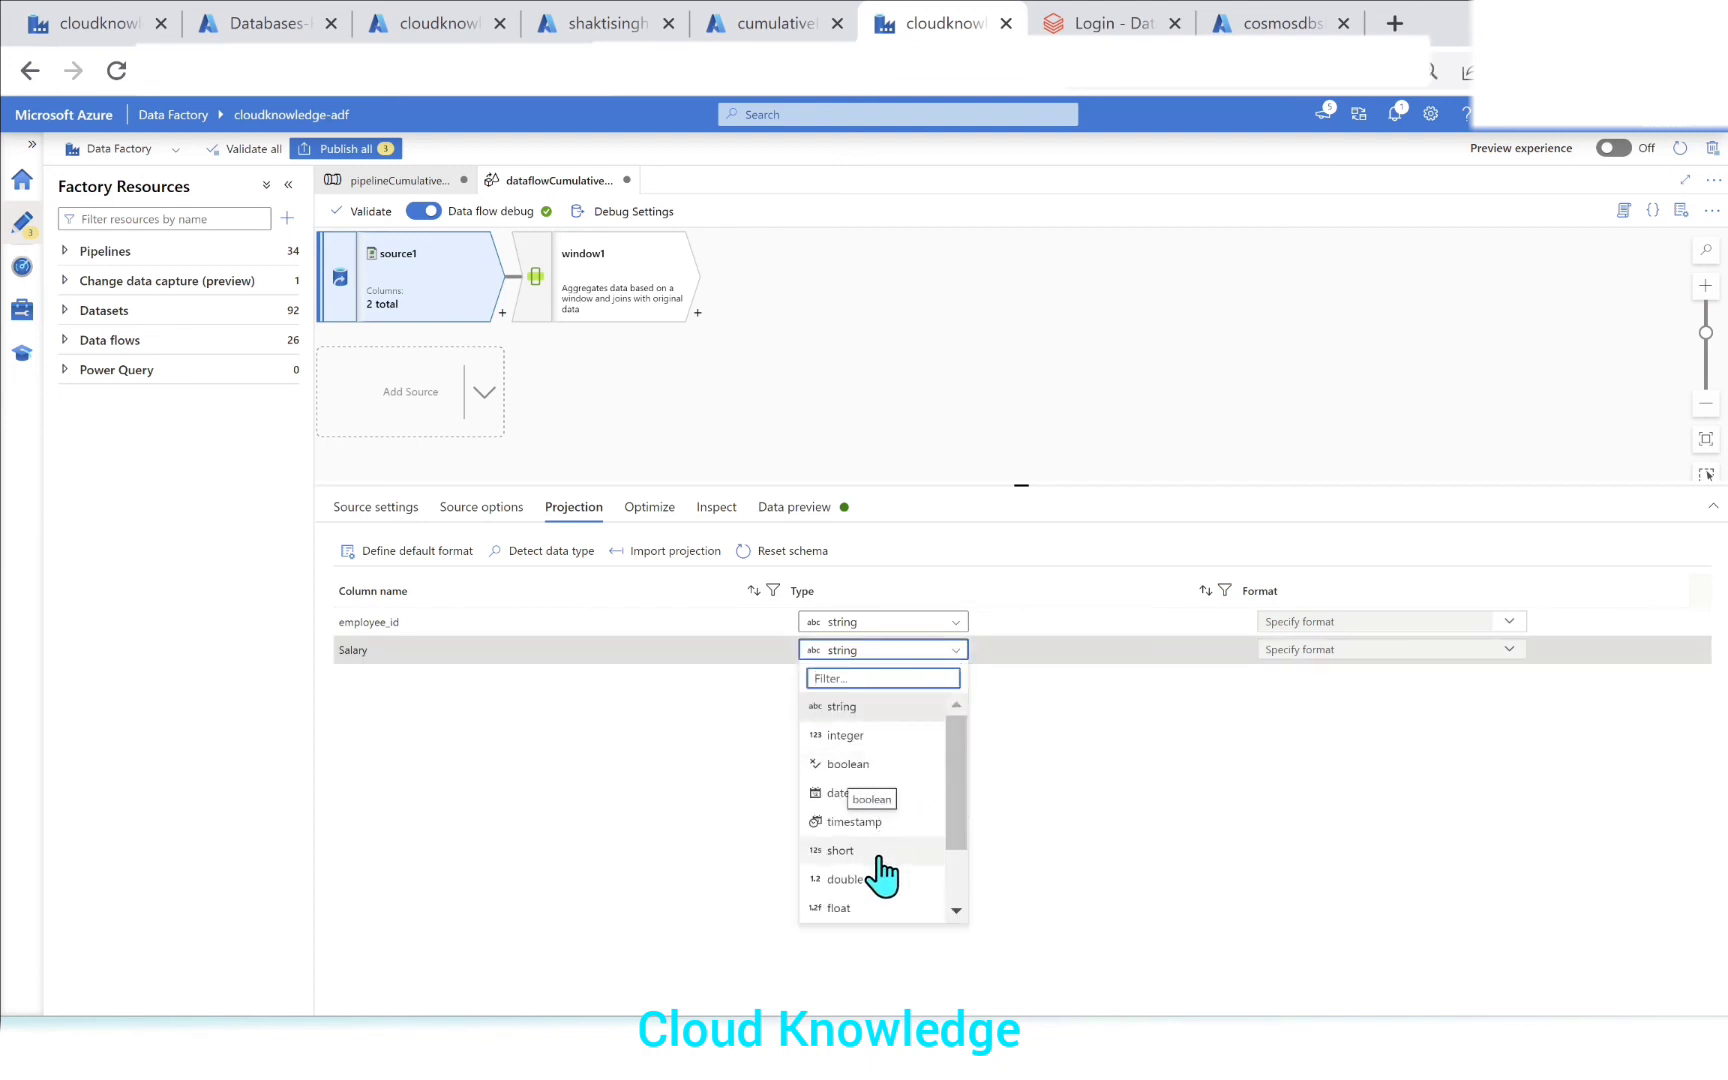
click(850, 735)
click(880, 622)
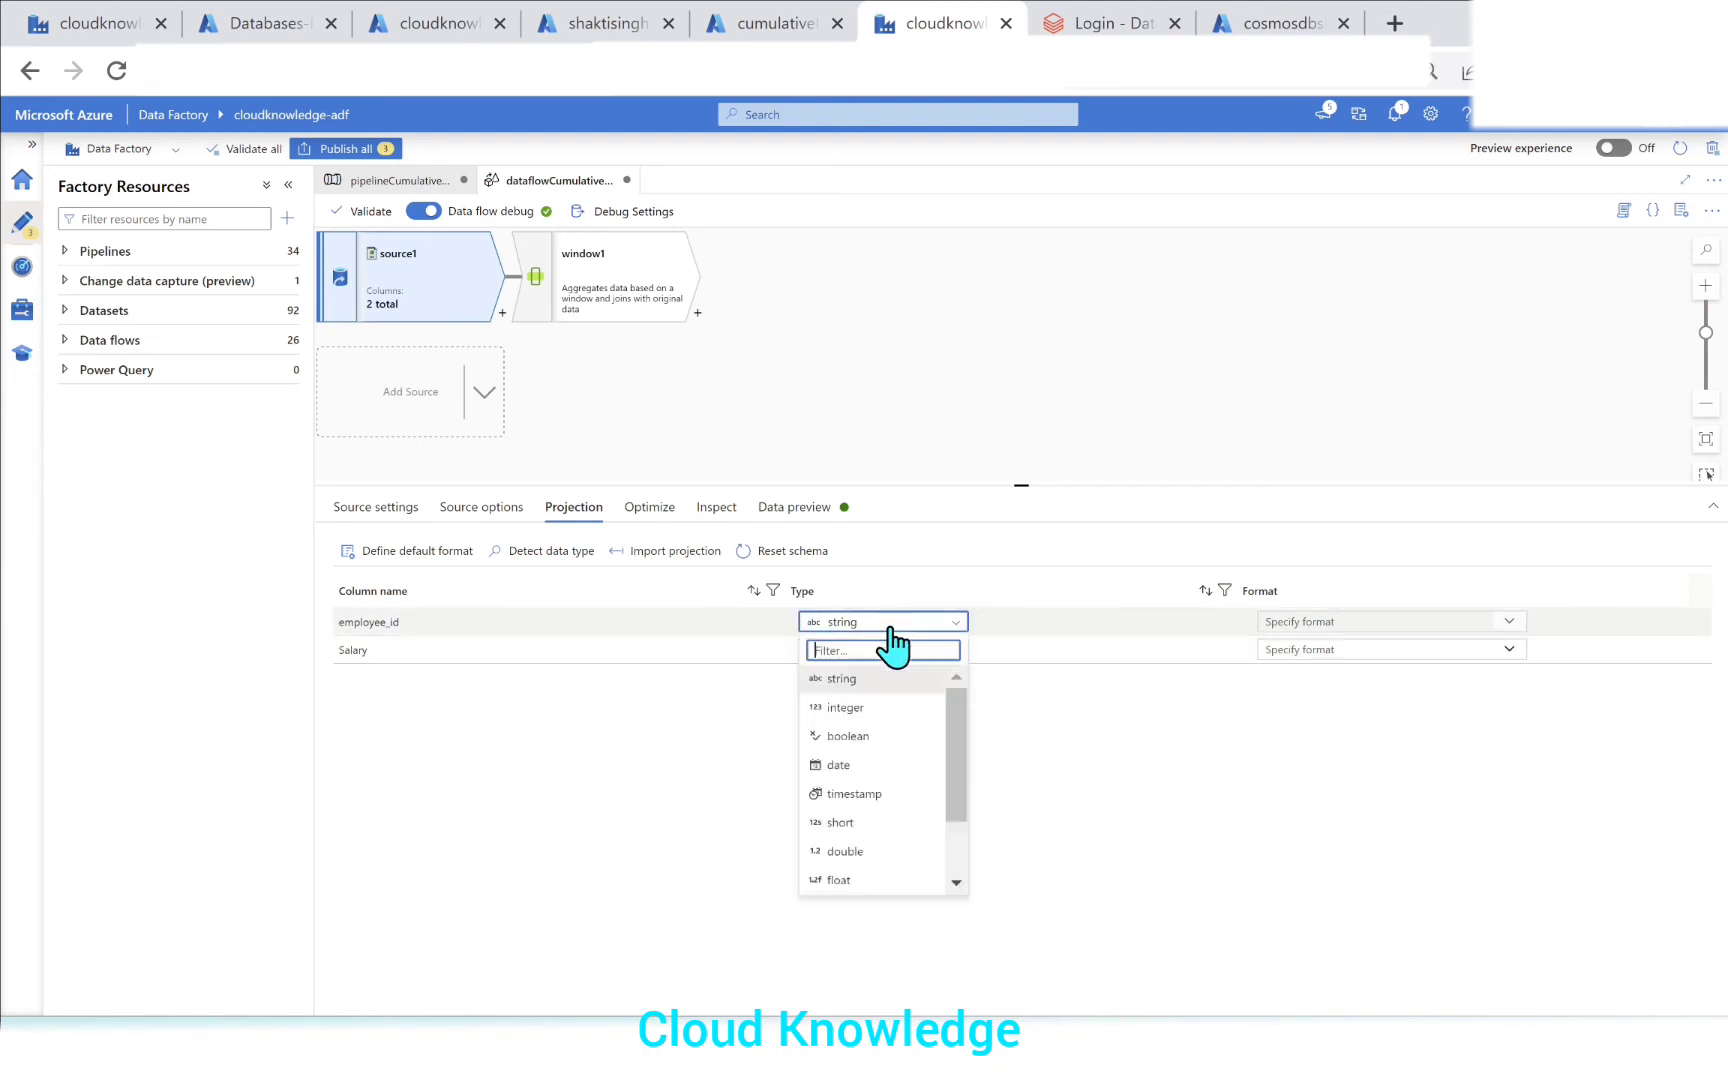
click(868, 703)
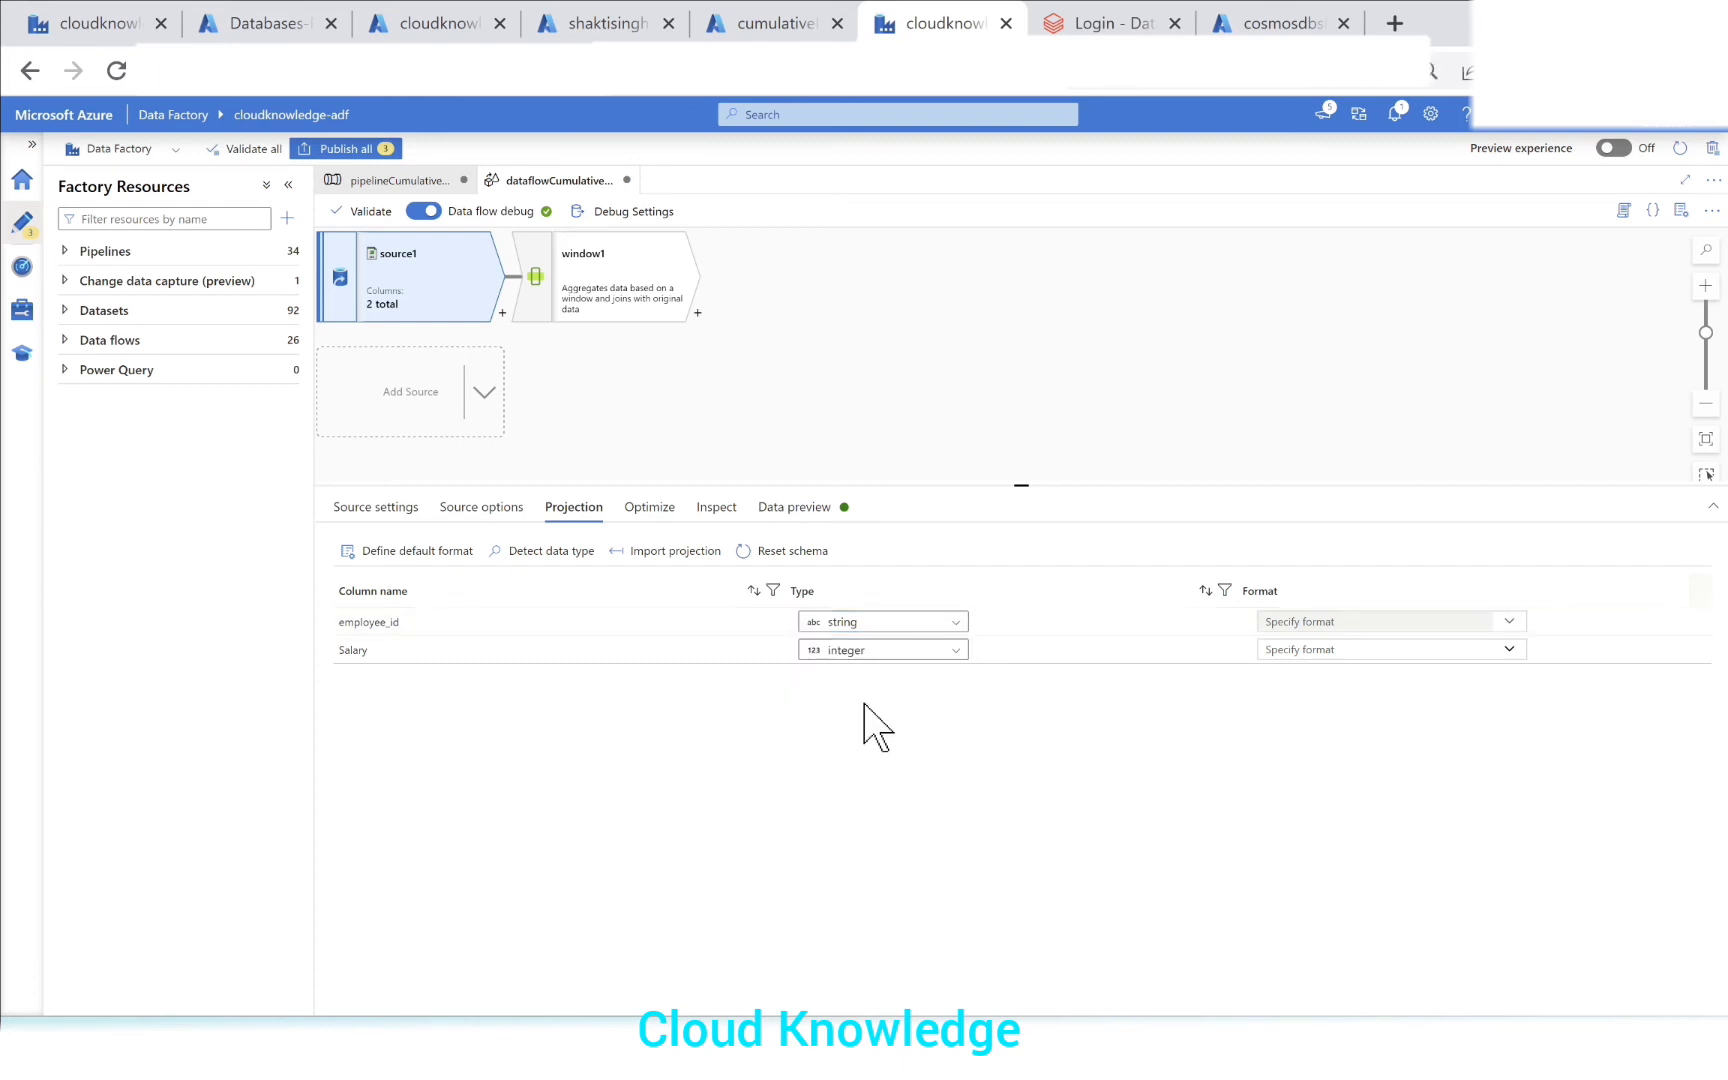
Step: Refresh the data preview of window1 to check the cumulative sum column
click(655, 290)
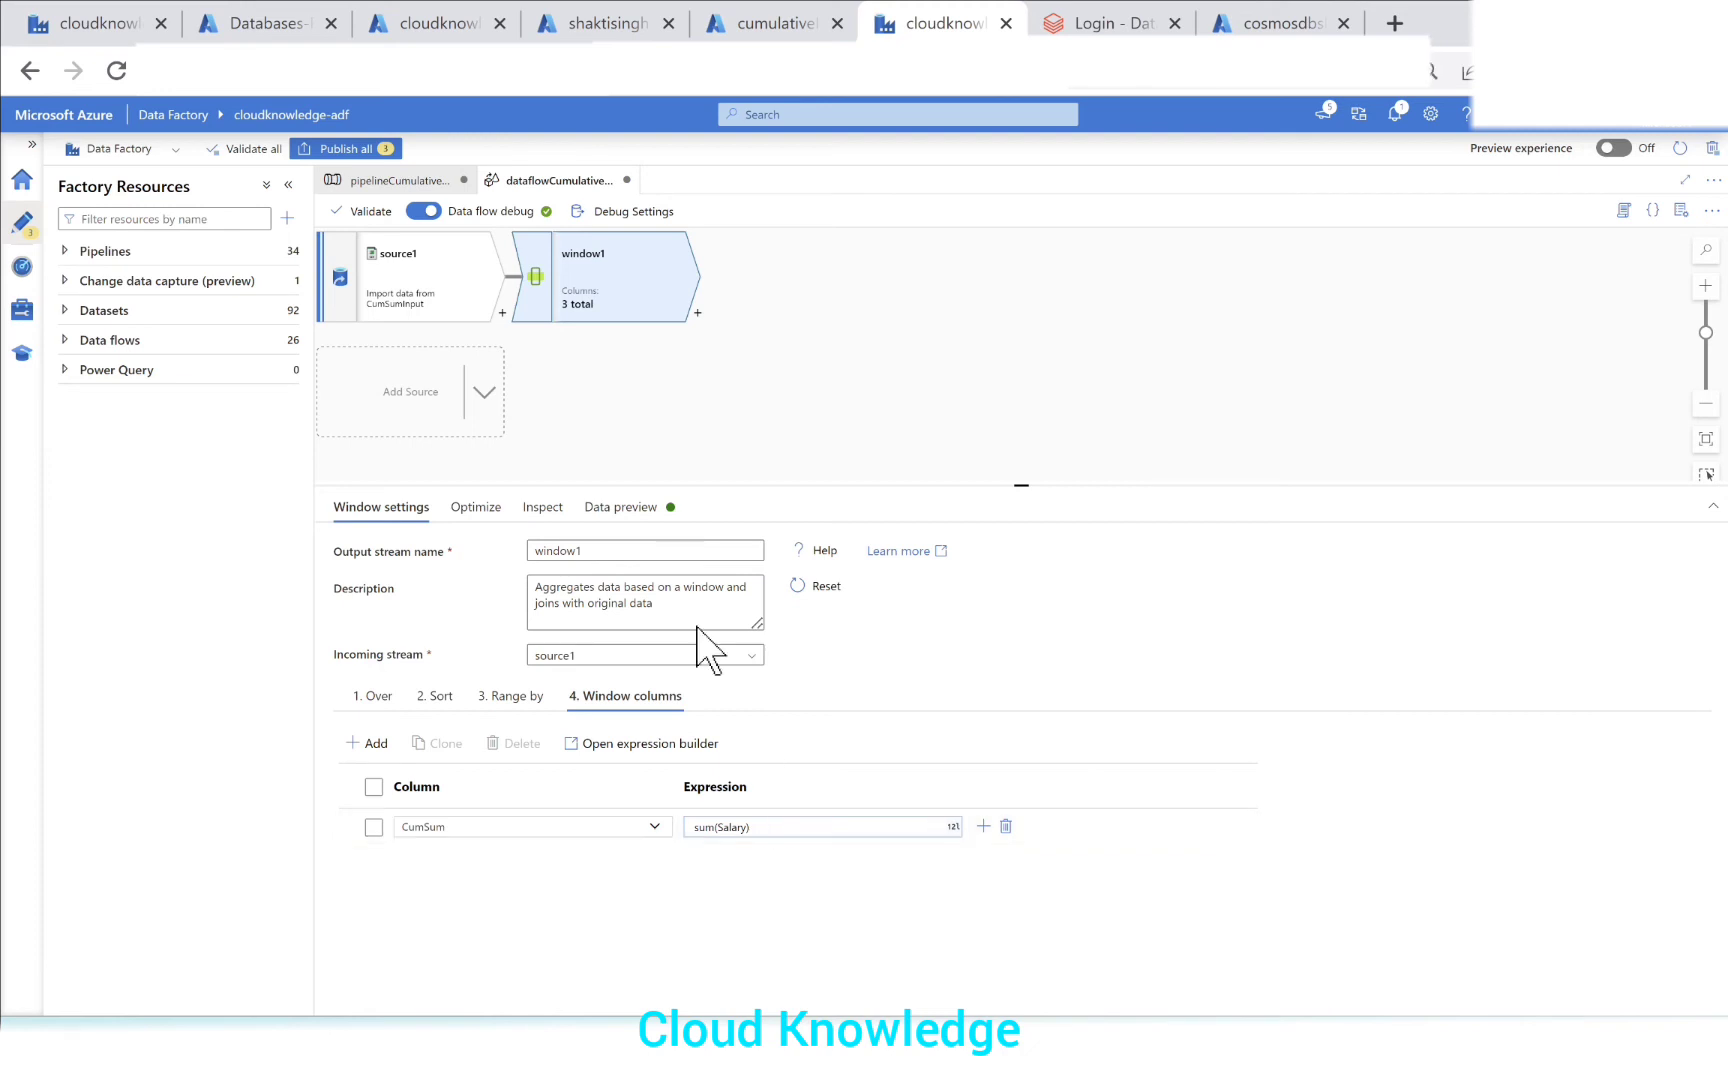
click(620, 507)
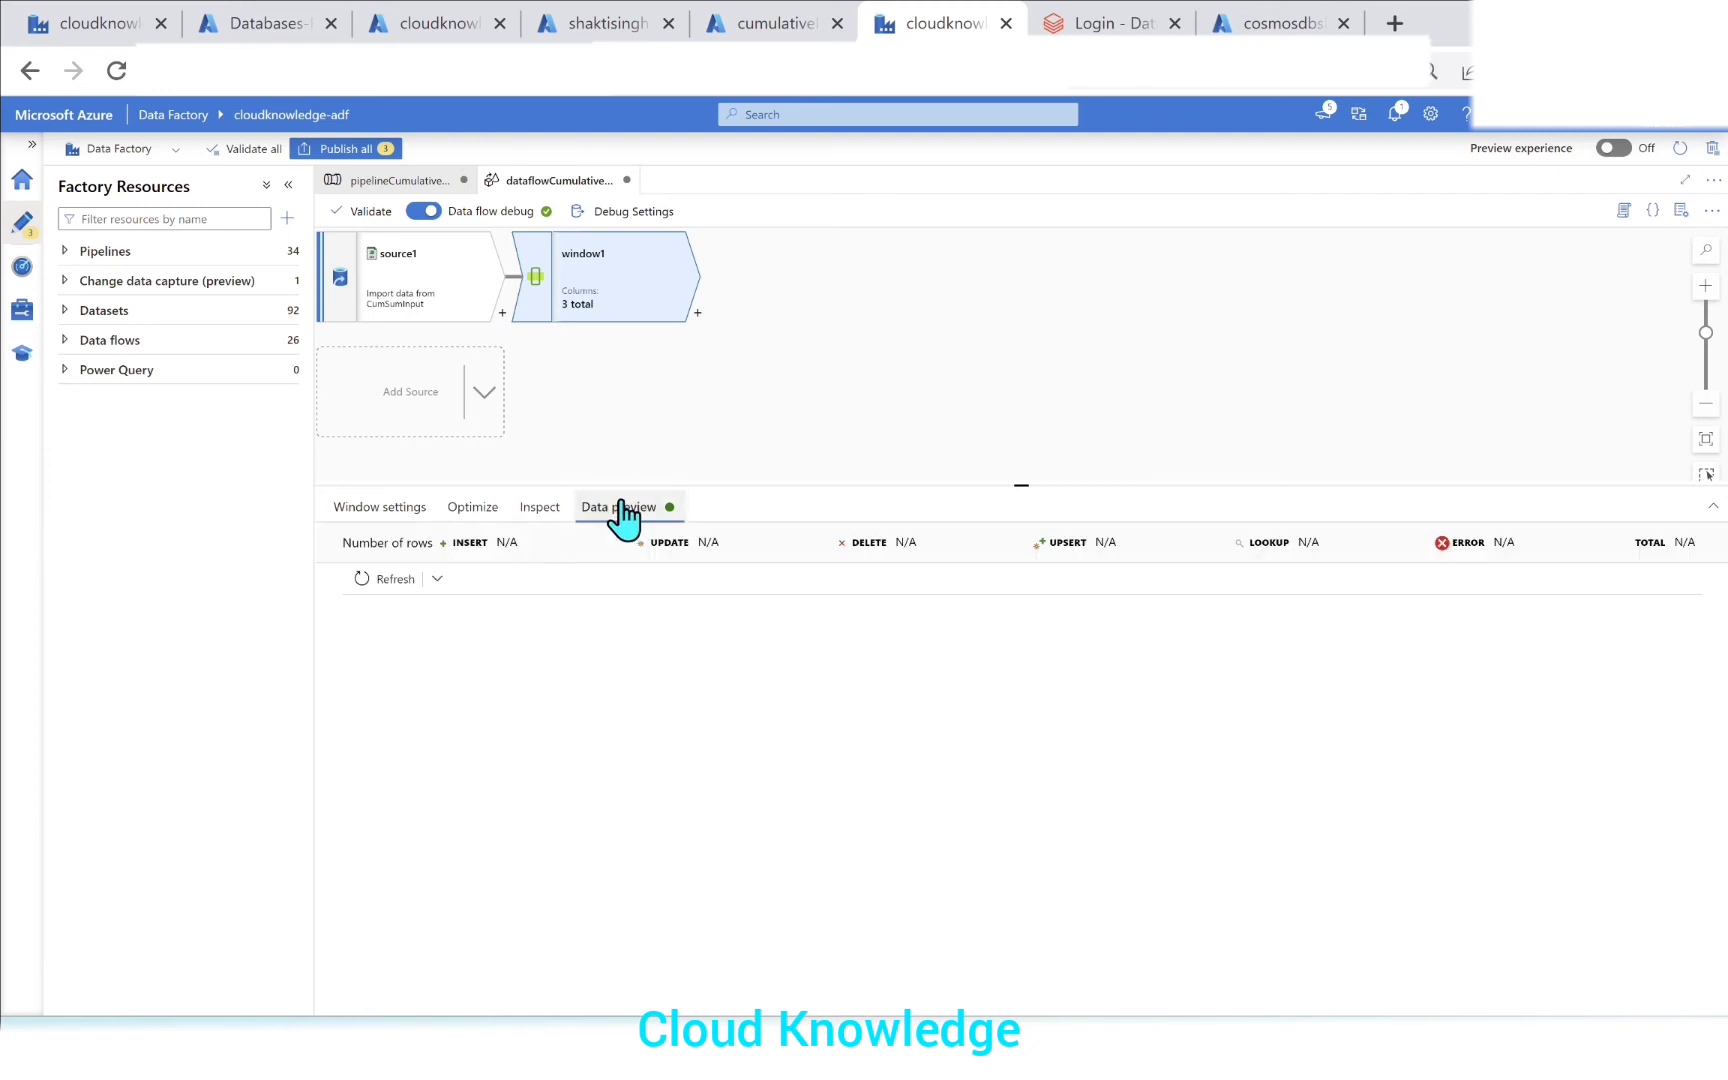
click(385, 579)
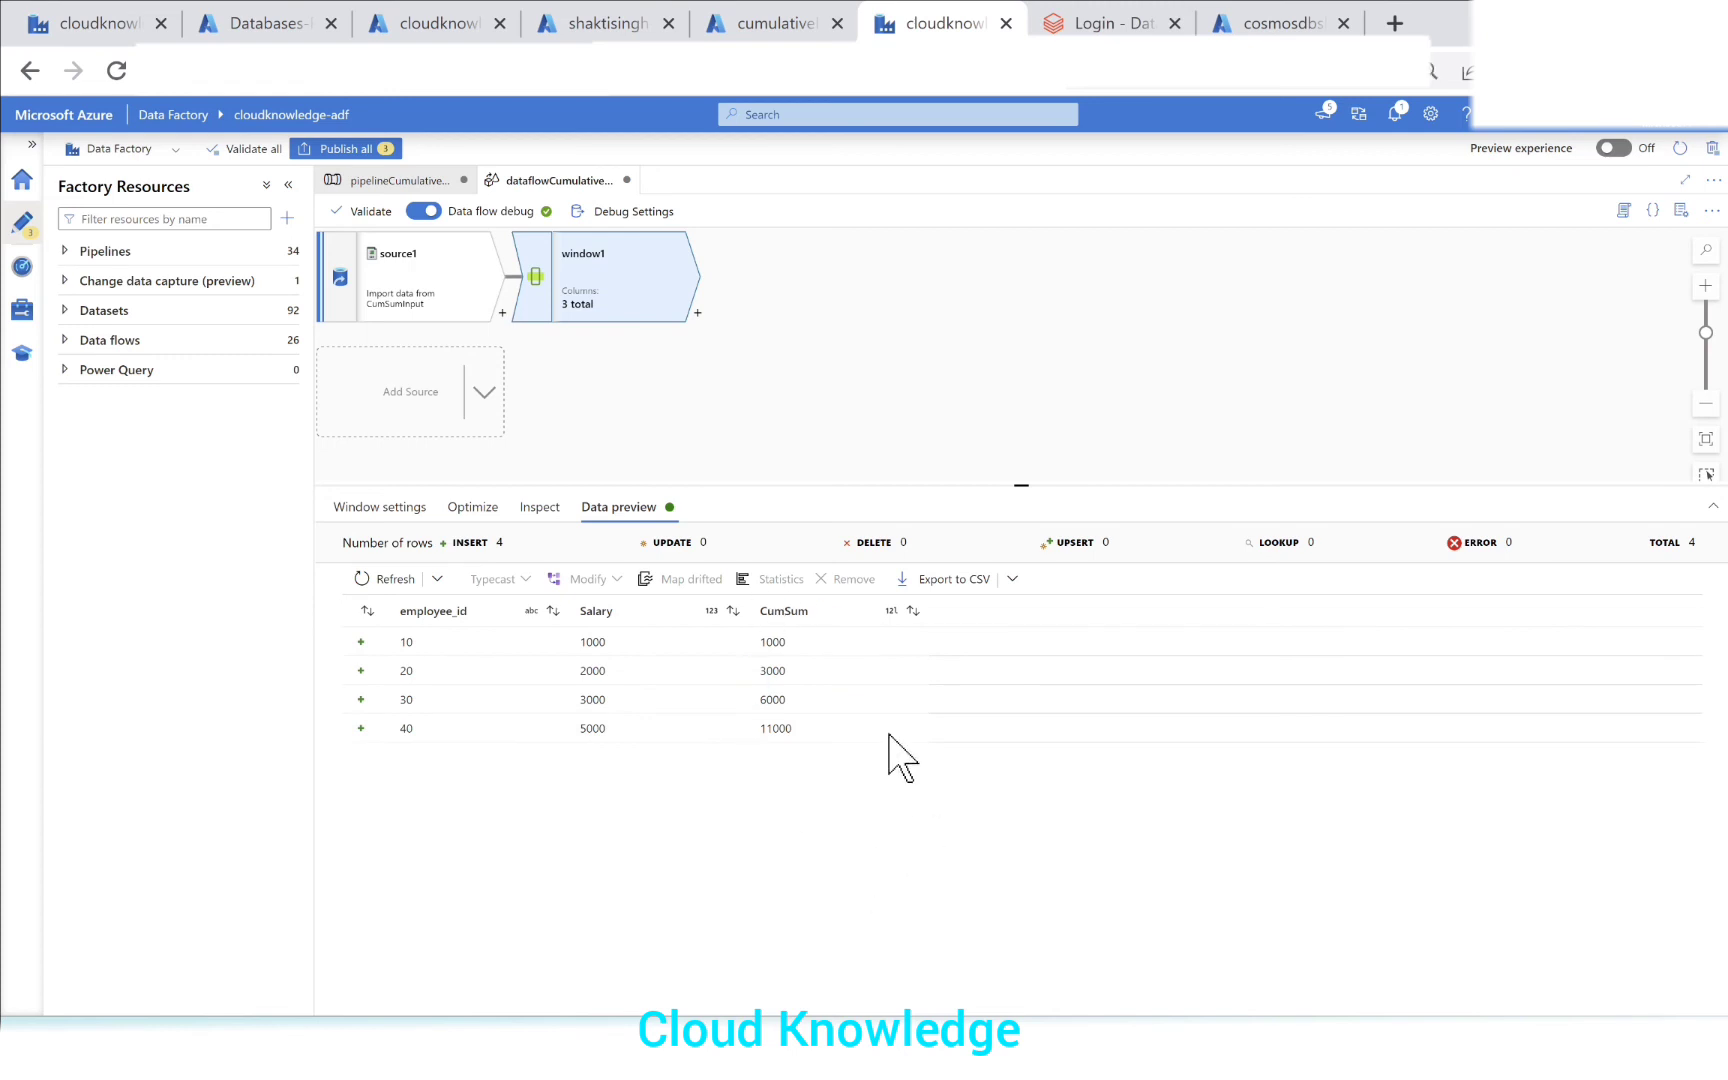
Step: Add a Sink transformation after window1 in the data flow
click(698, 314)
scroll(880, 600, down, 5)
click(781, 845)
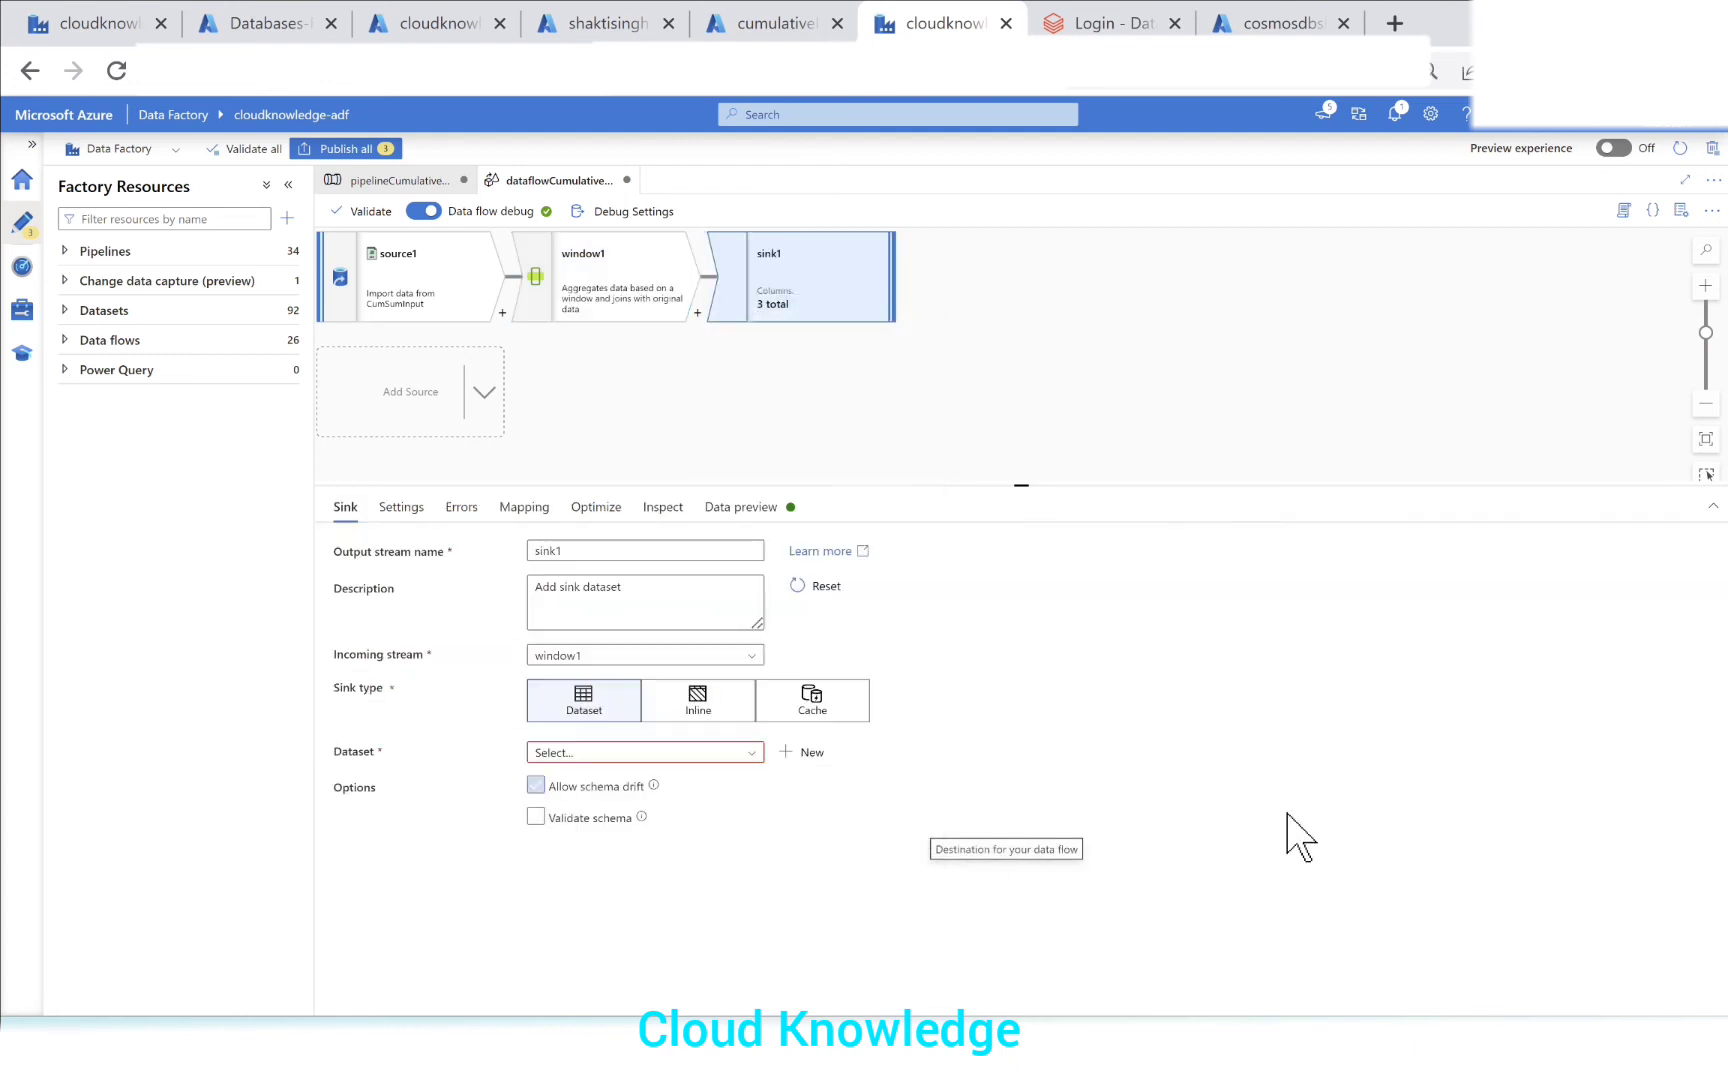
Step: Start a new dataset for sink1 on Azure Data Lake Storage Gen2 in the DelimitedText format
click(805, 752)
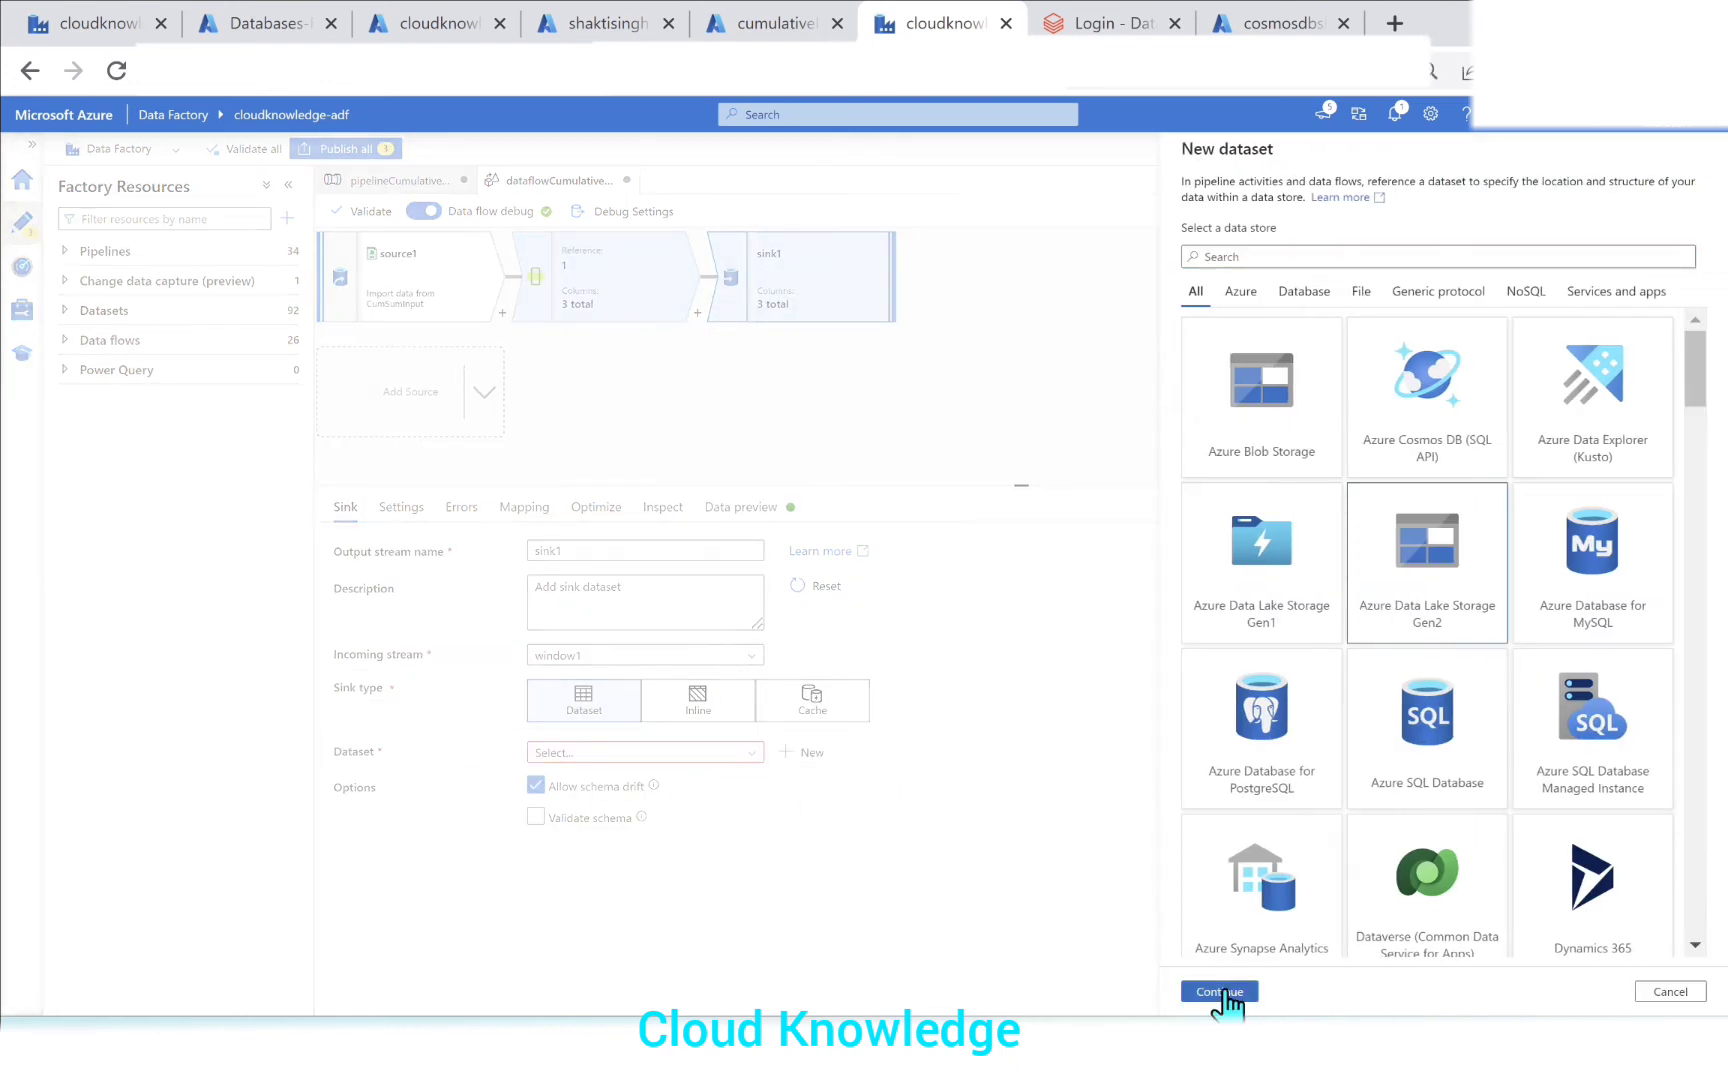
click(1222, 993)
click(1437, 322)
click(1222, 992)
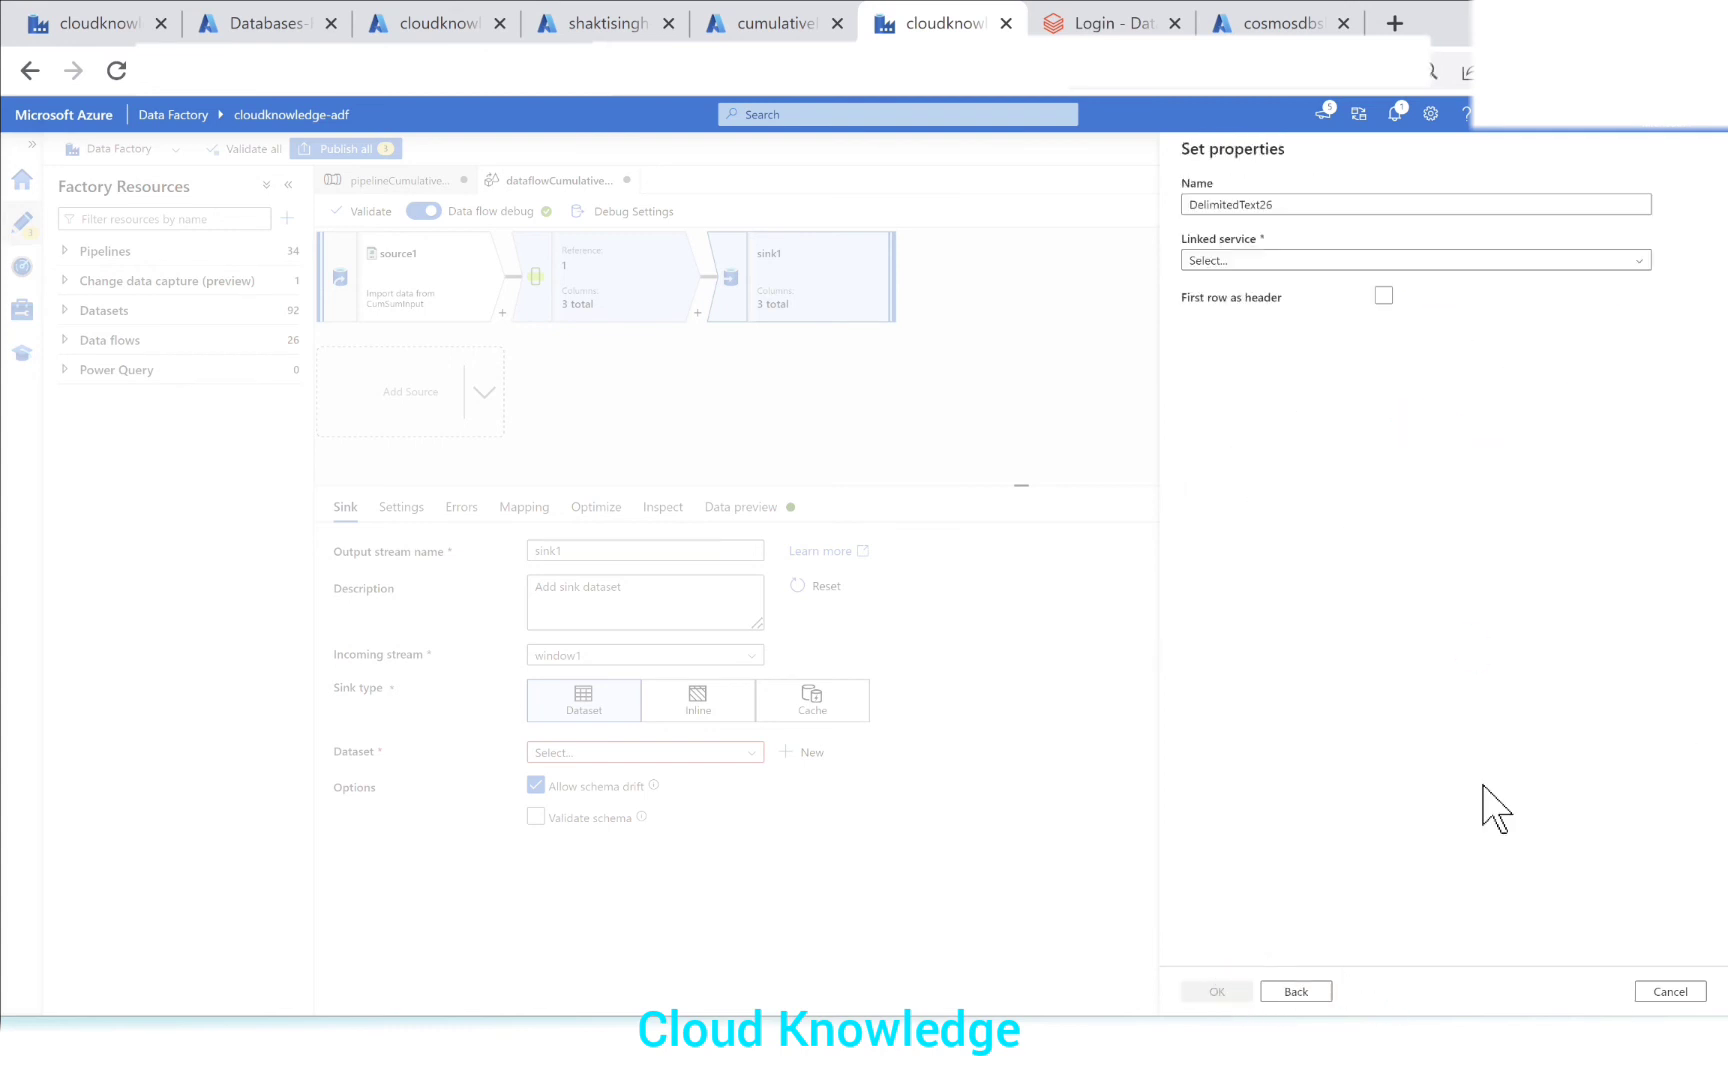
Step: Name the sink dataset CumSumOutput, link it to AzureDataLakeStorageGen2 and treat the first row as header
drag(1300, 201, 1069, 175)
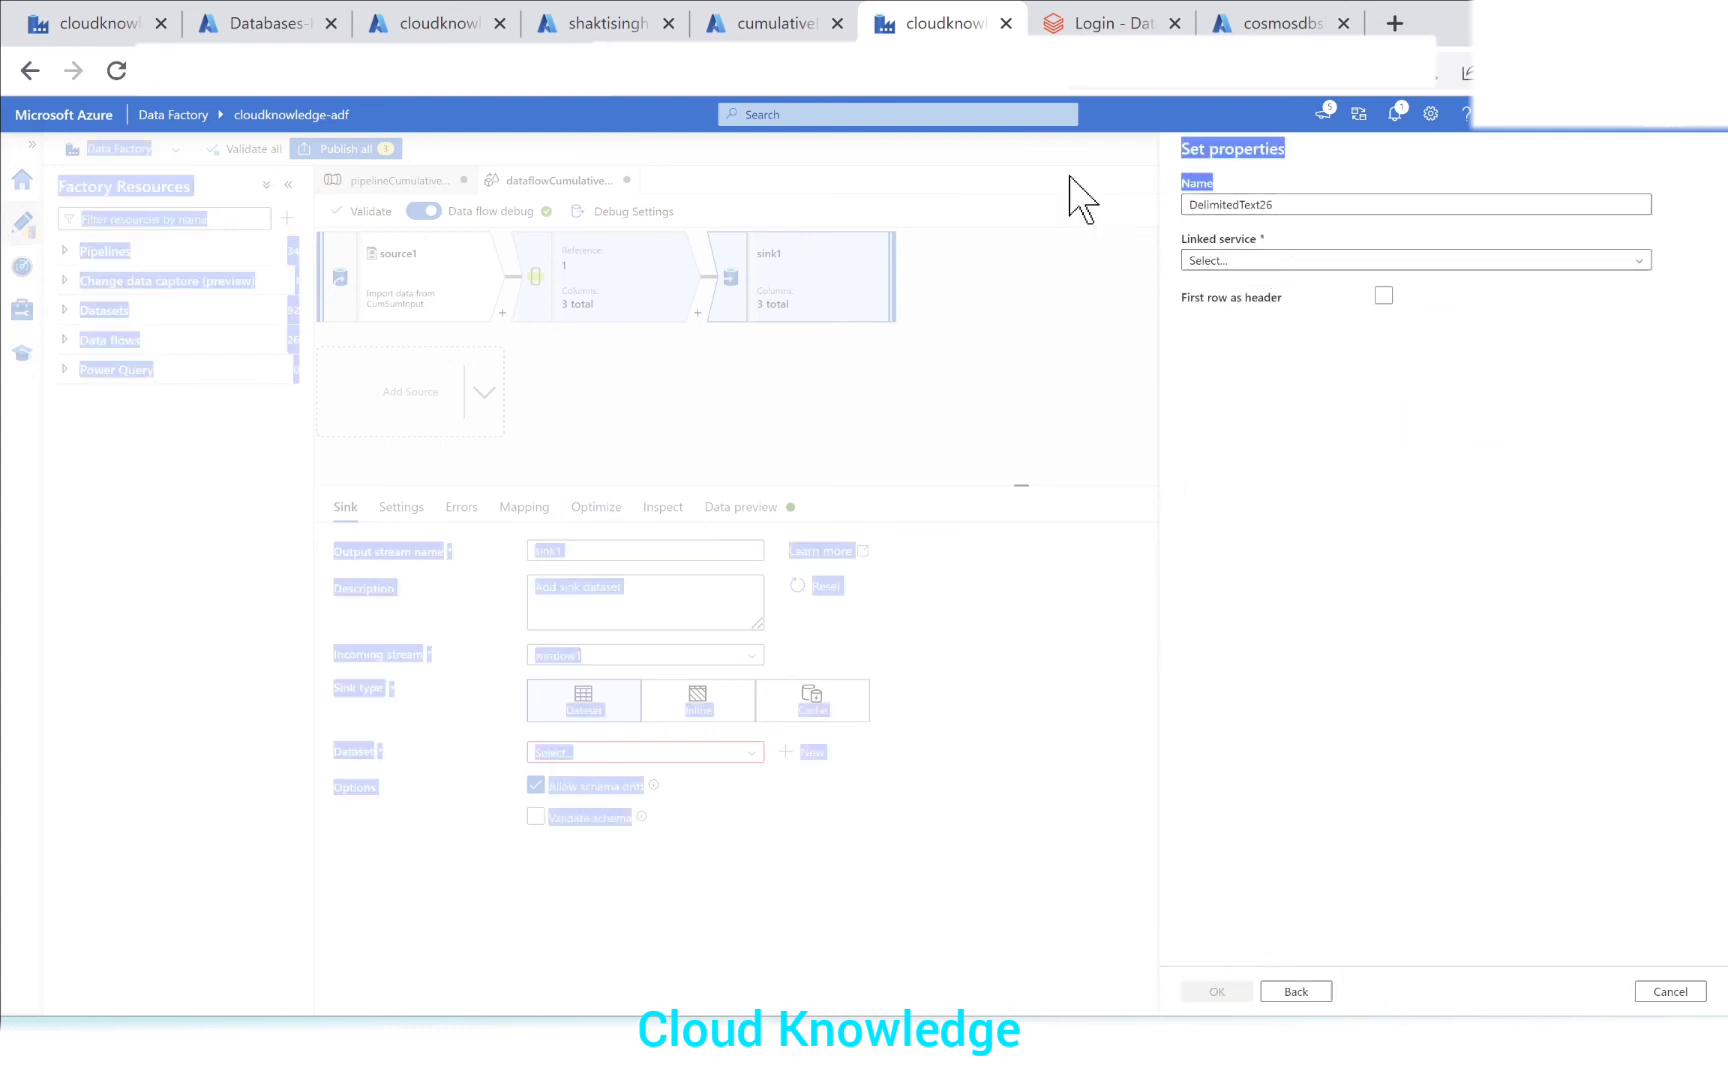
click(1348, 205)
drag(1348, 205, 1095, 196)
text(c)
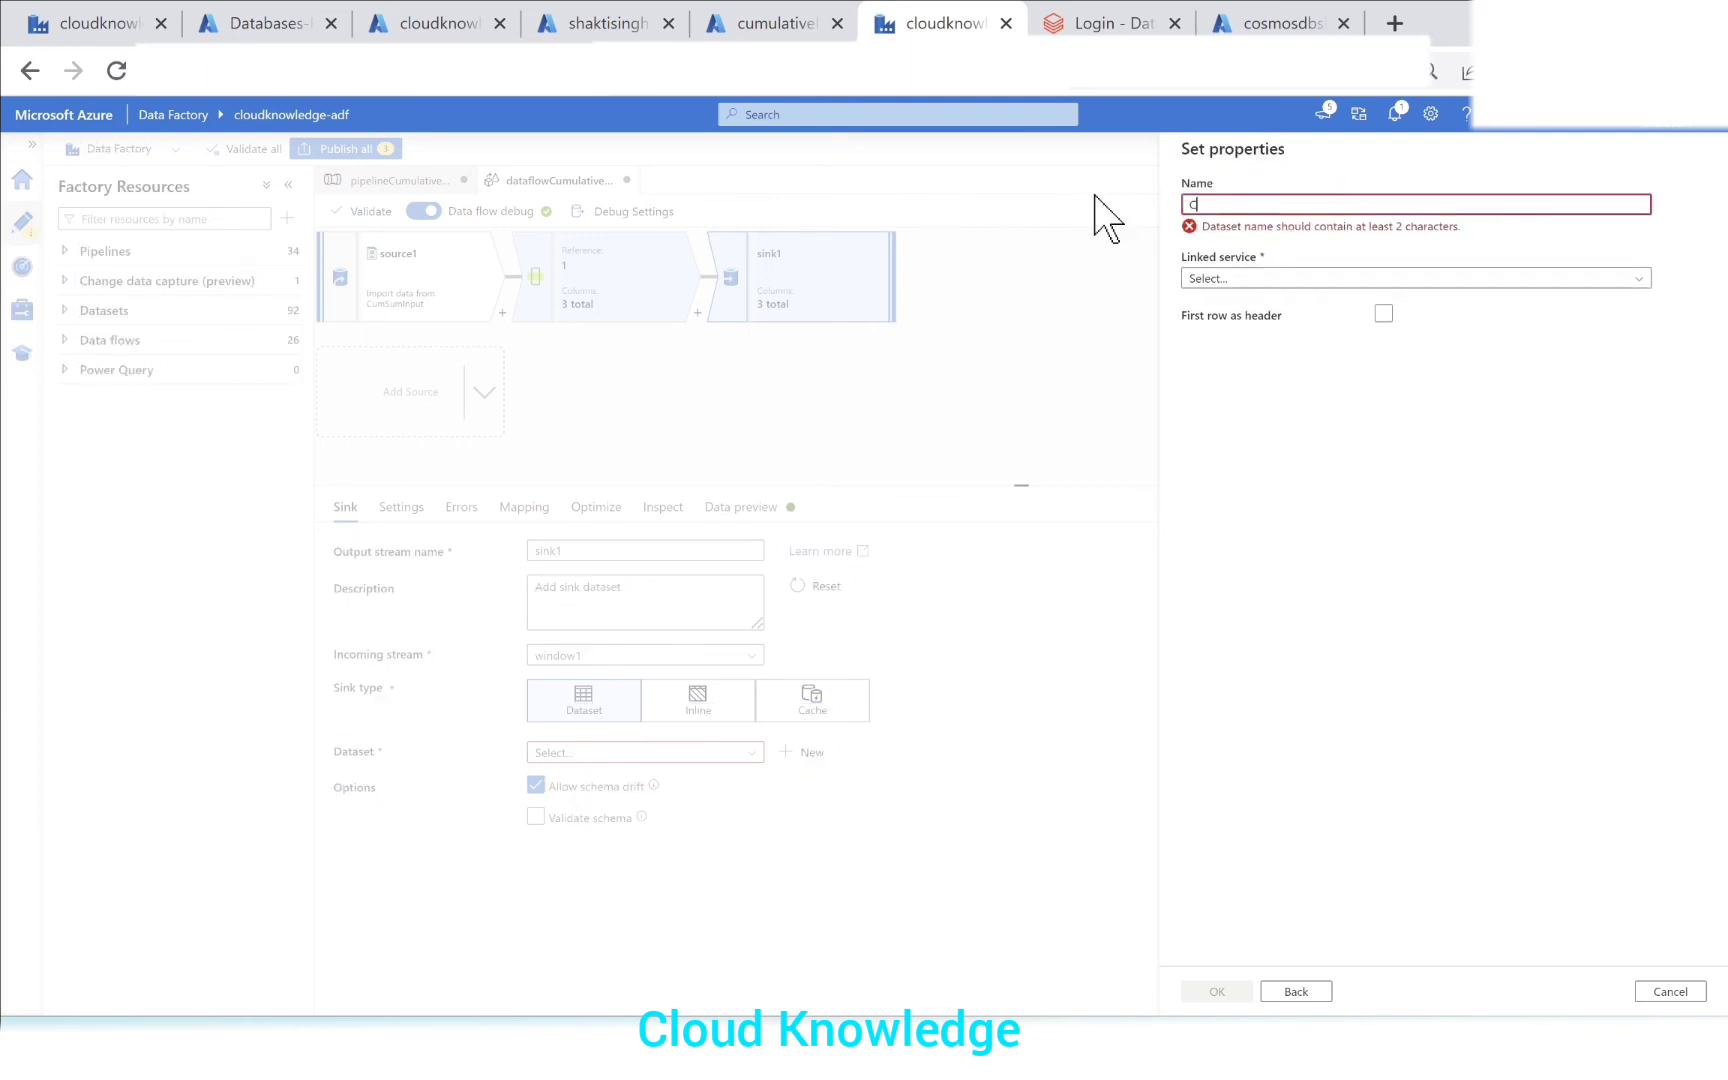
text(umSumOutput)
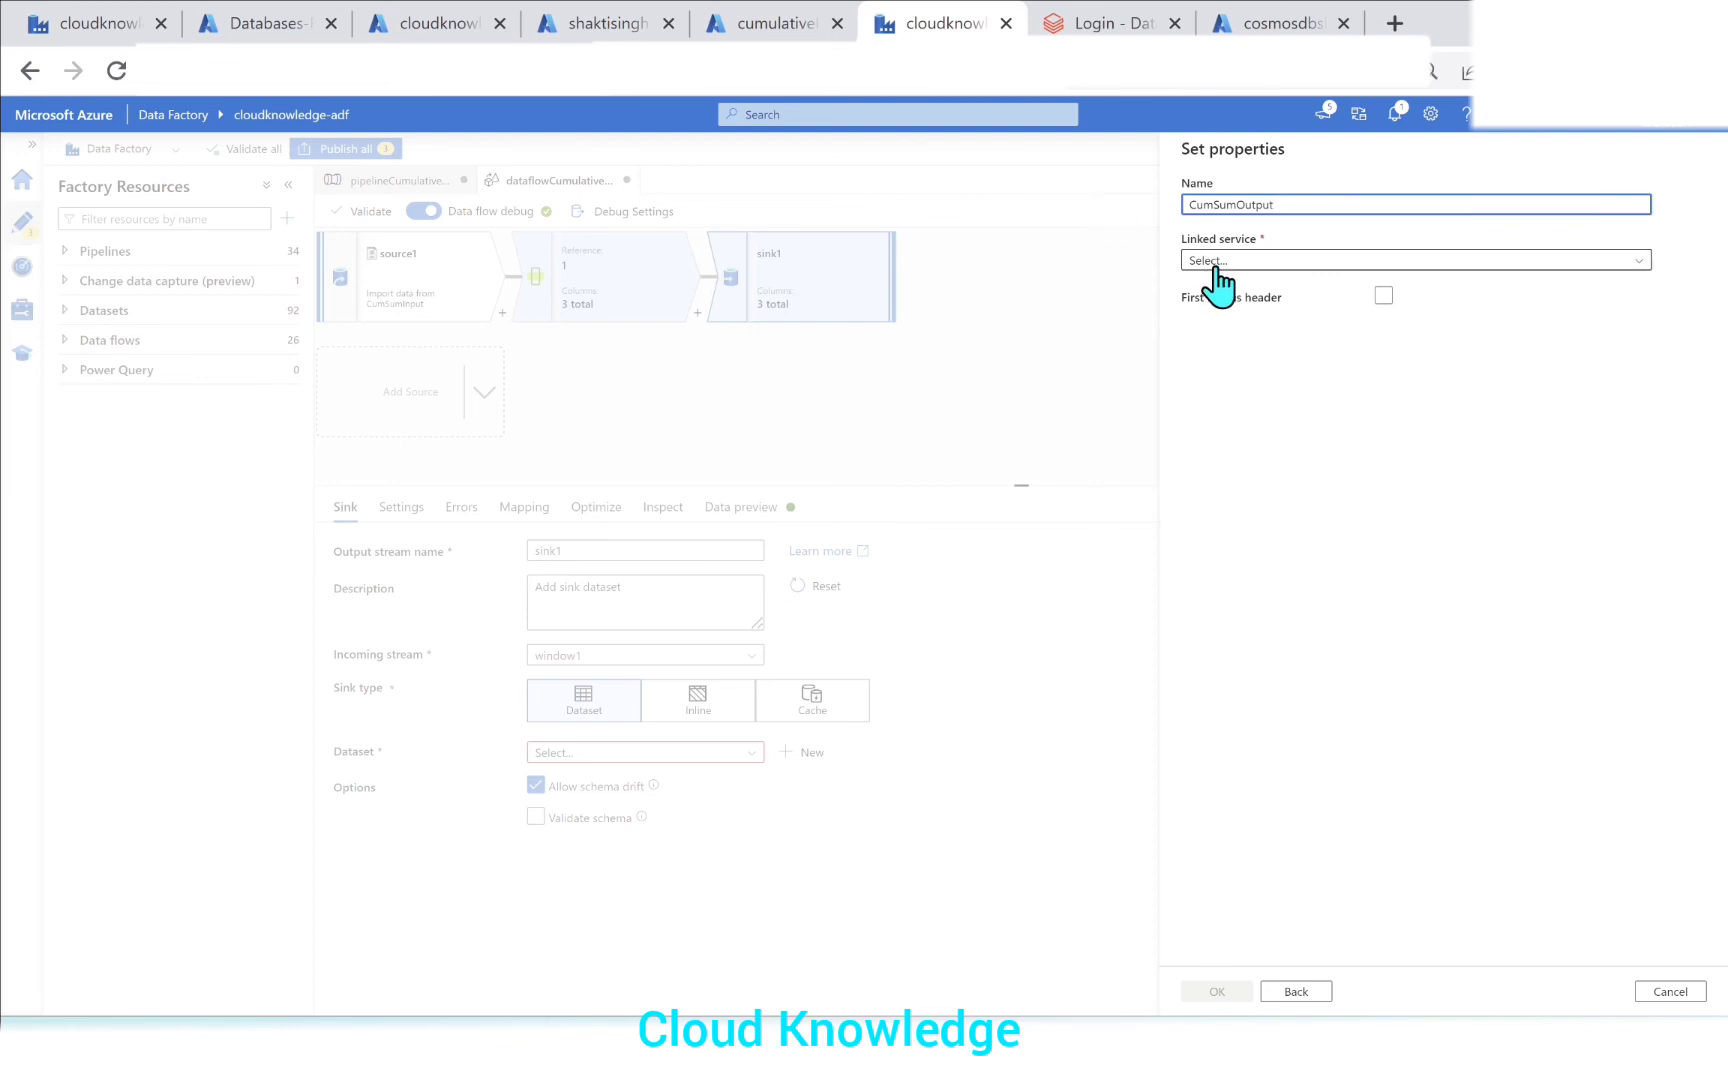
click(1275, 266)
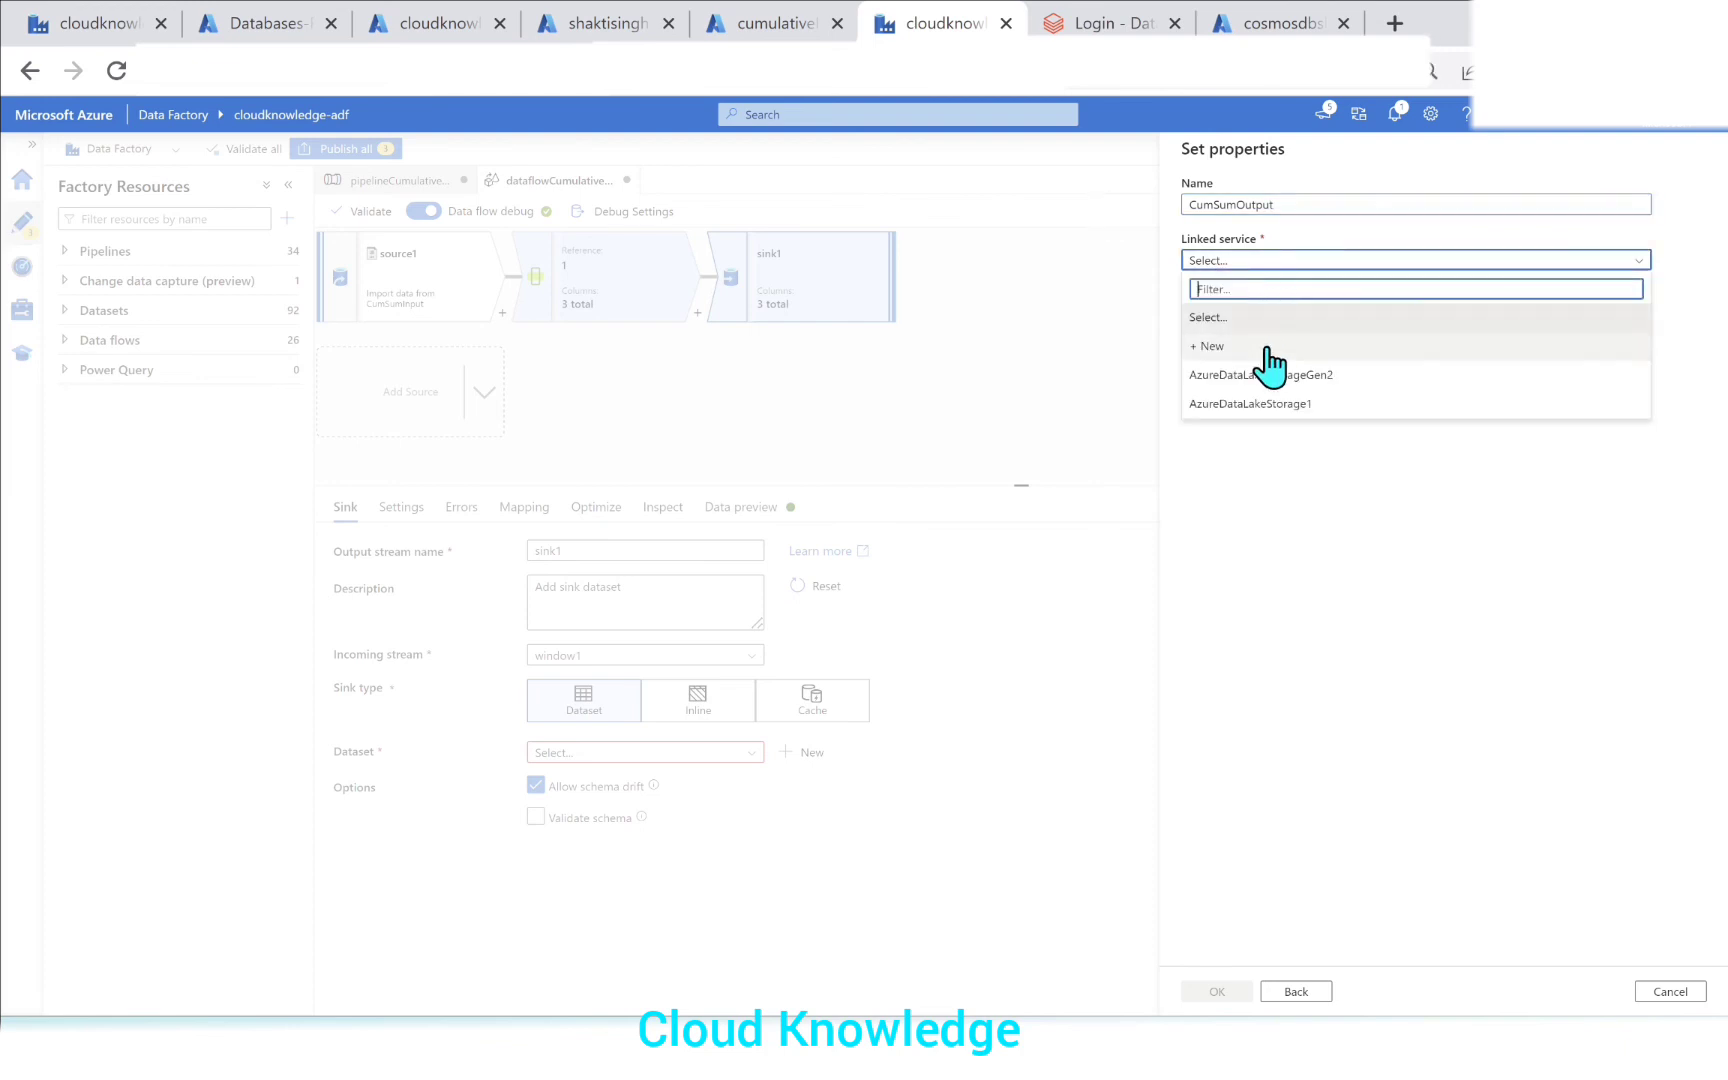
click(1272, 374)
click(1384, 348)
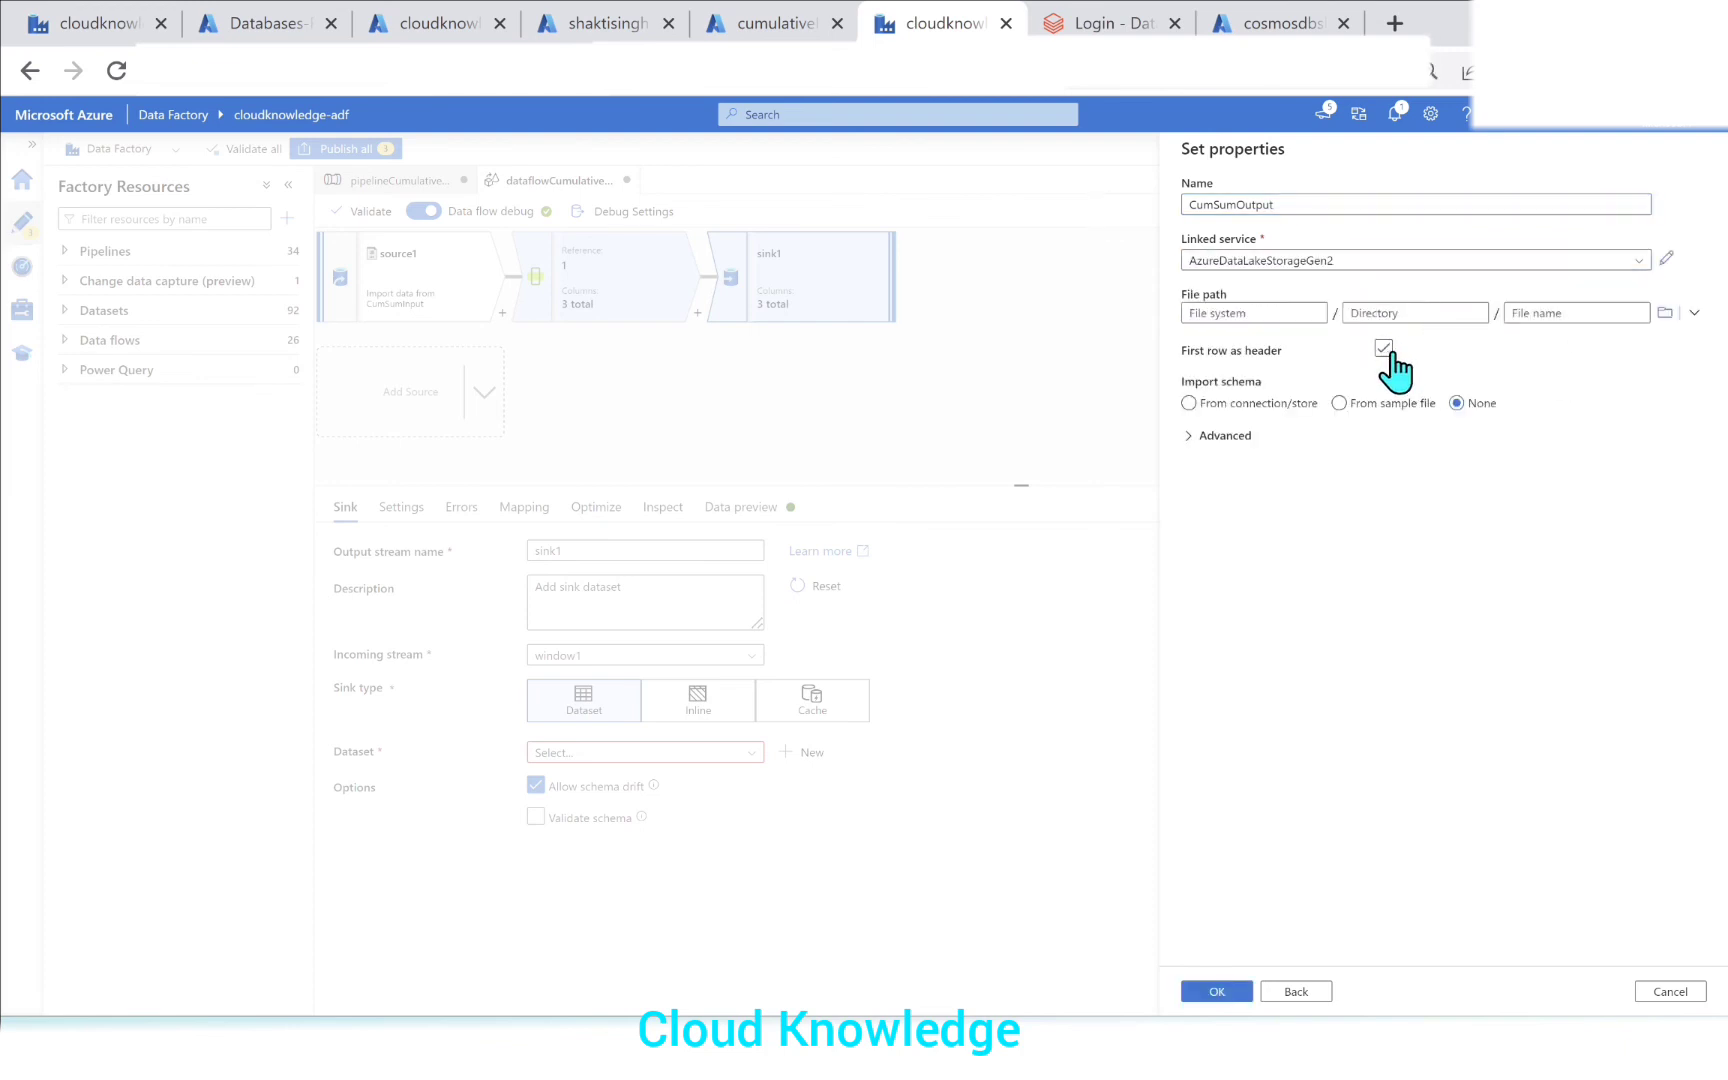
Step: Set the dataset's file path to the testoutput container and create the dataset with its schema imported from connection/store
click(1663, 314)
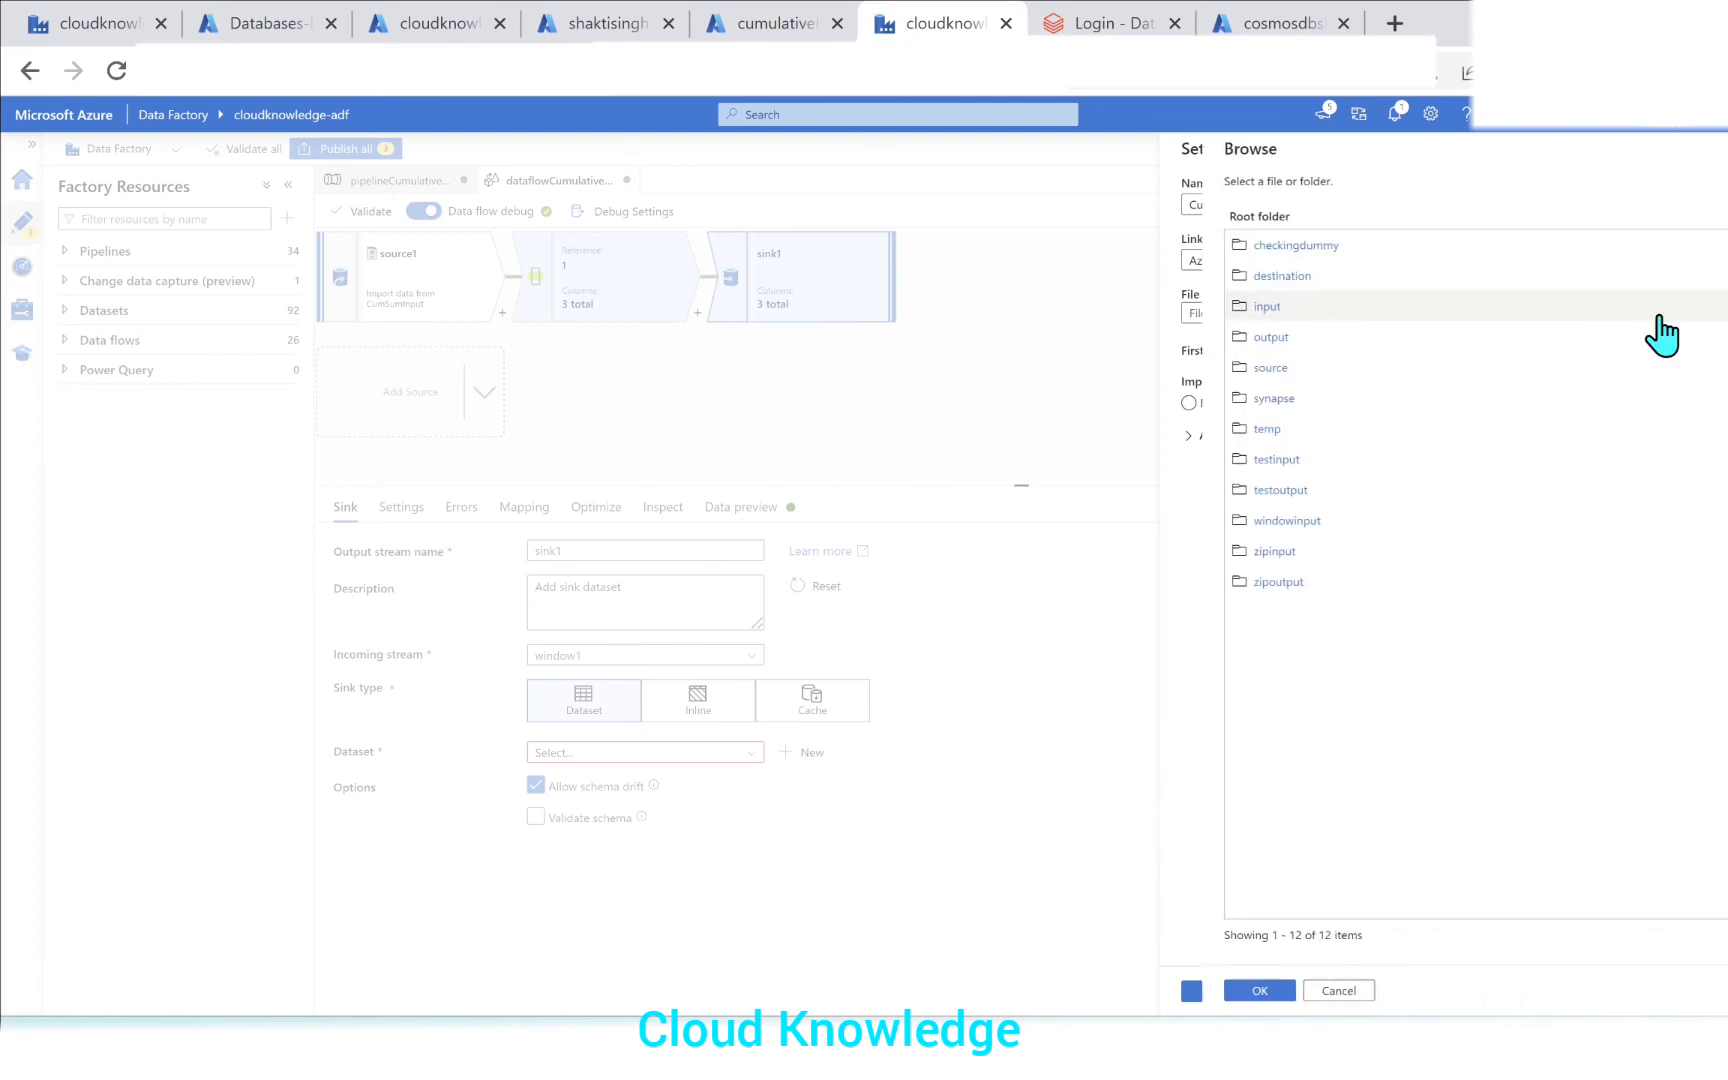
click(1257, 496)
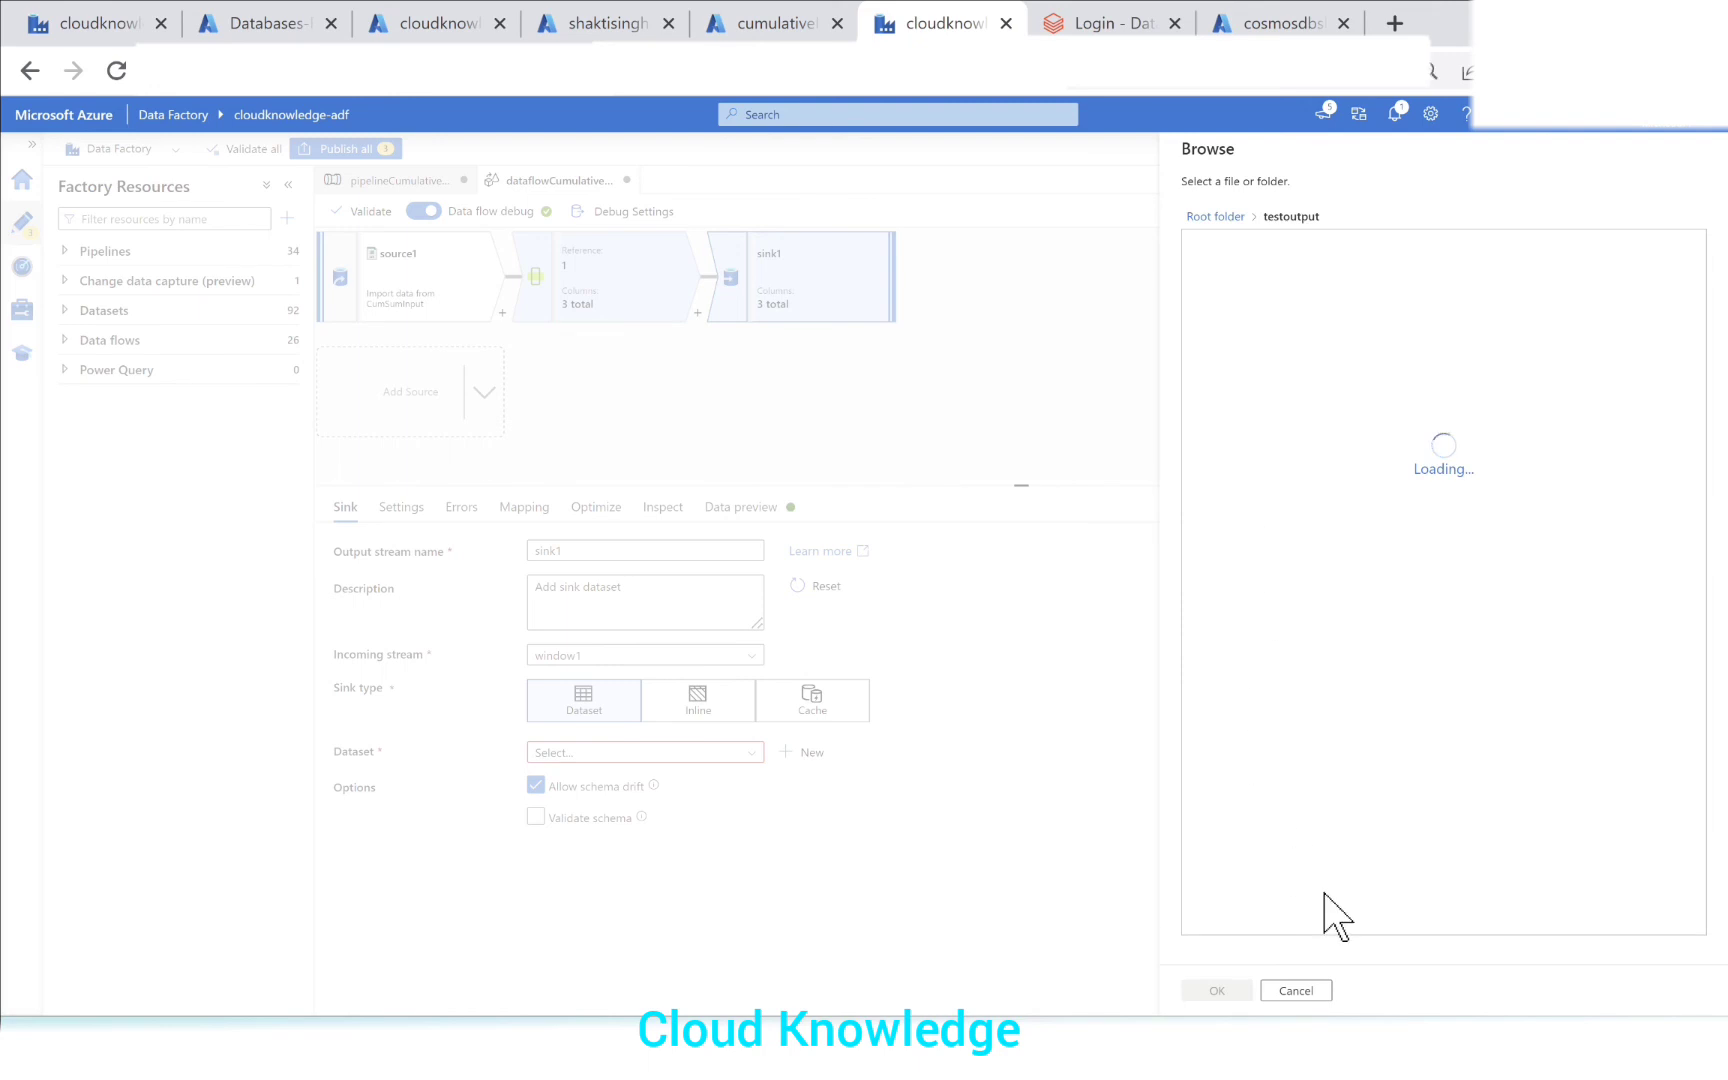
click(1216, 990)
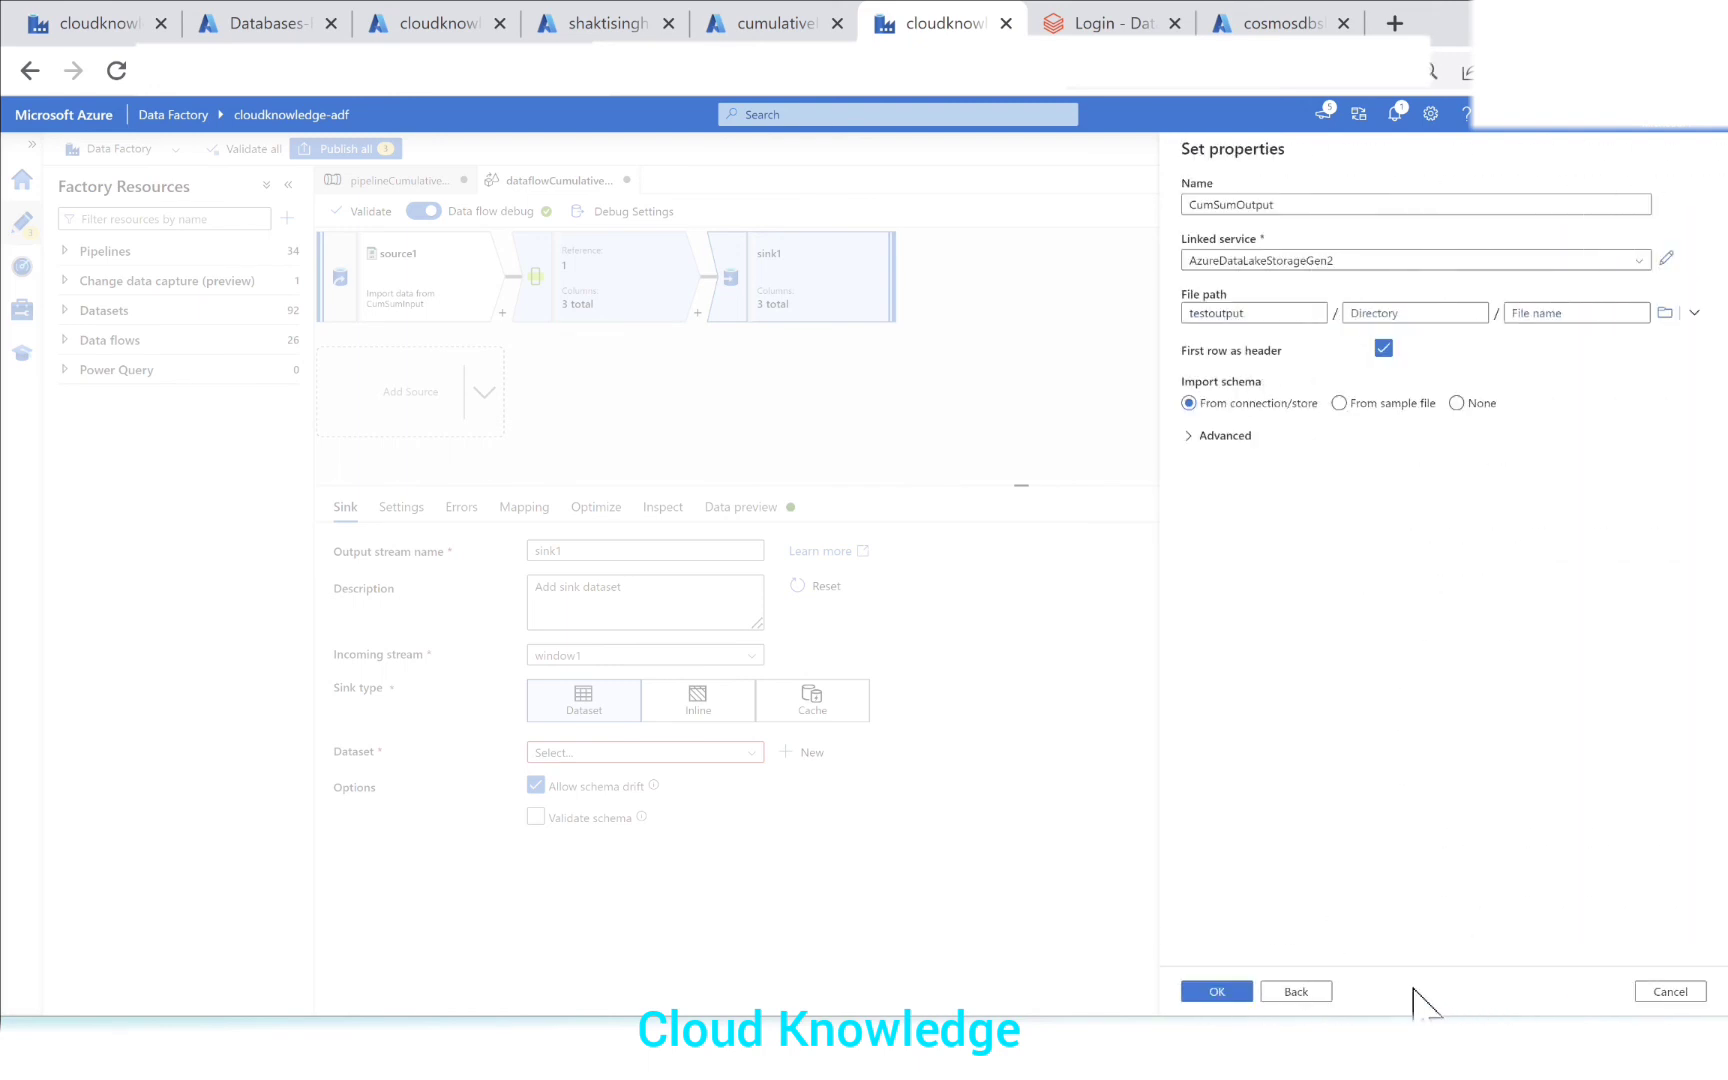
click(1217, 991)
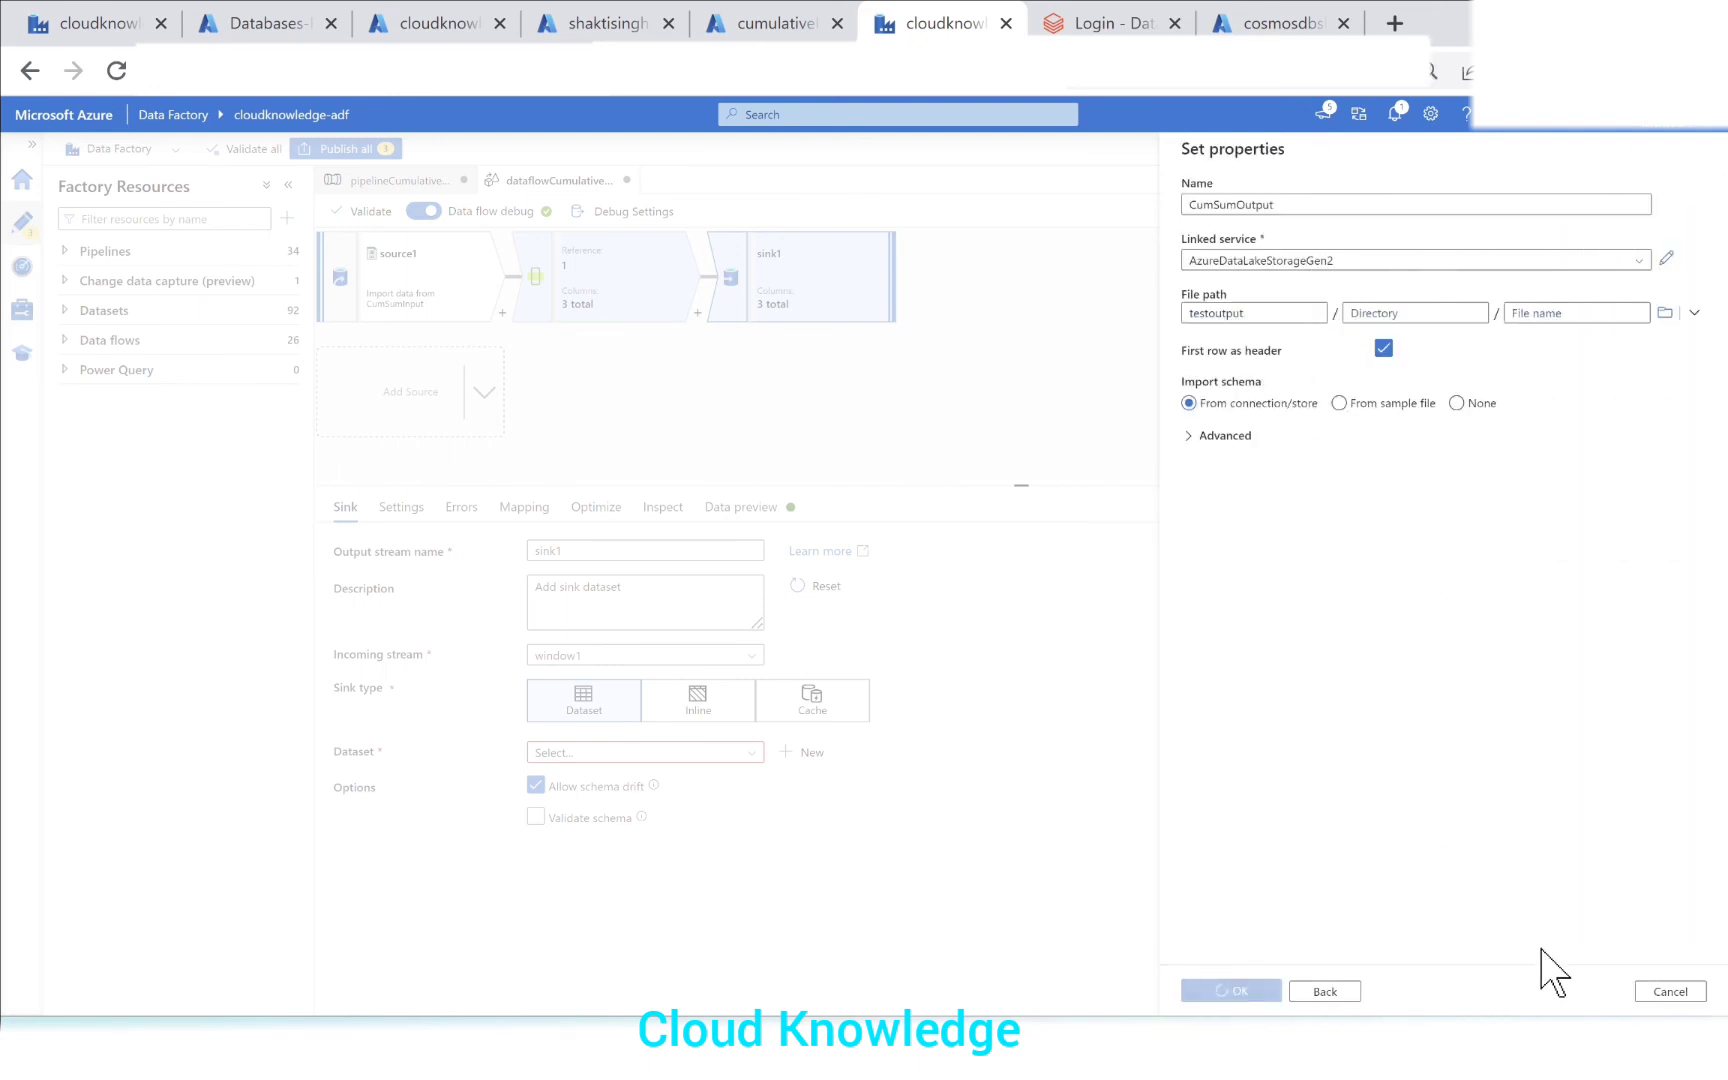
Step: Configure sink1 to output to a single file named CumSumOutput.csv using a single partition
click(403, 507)
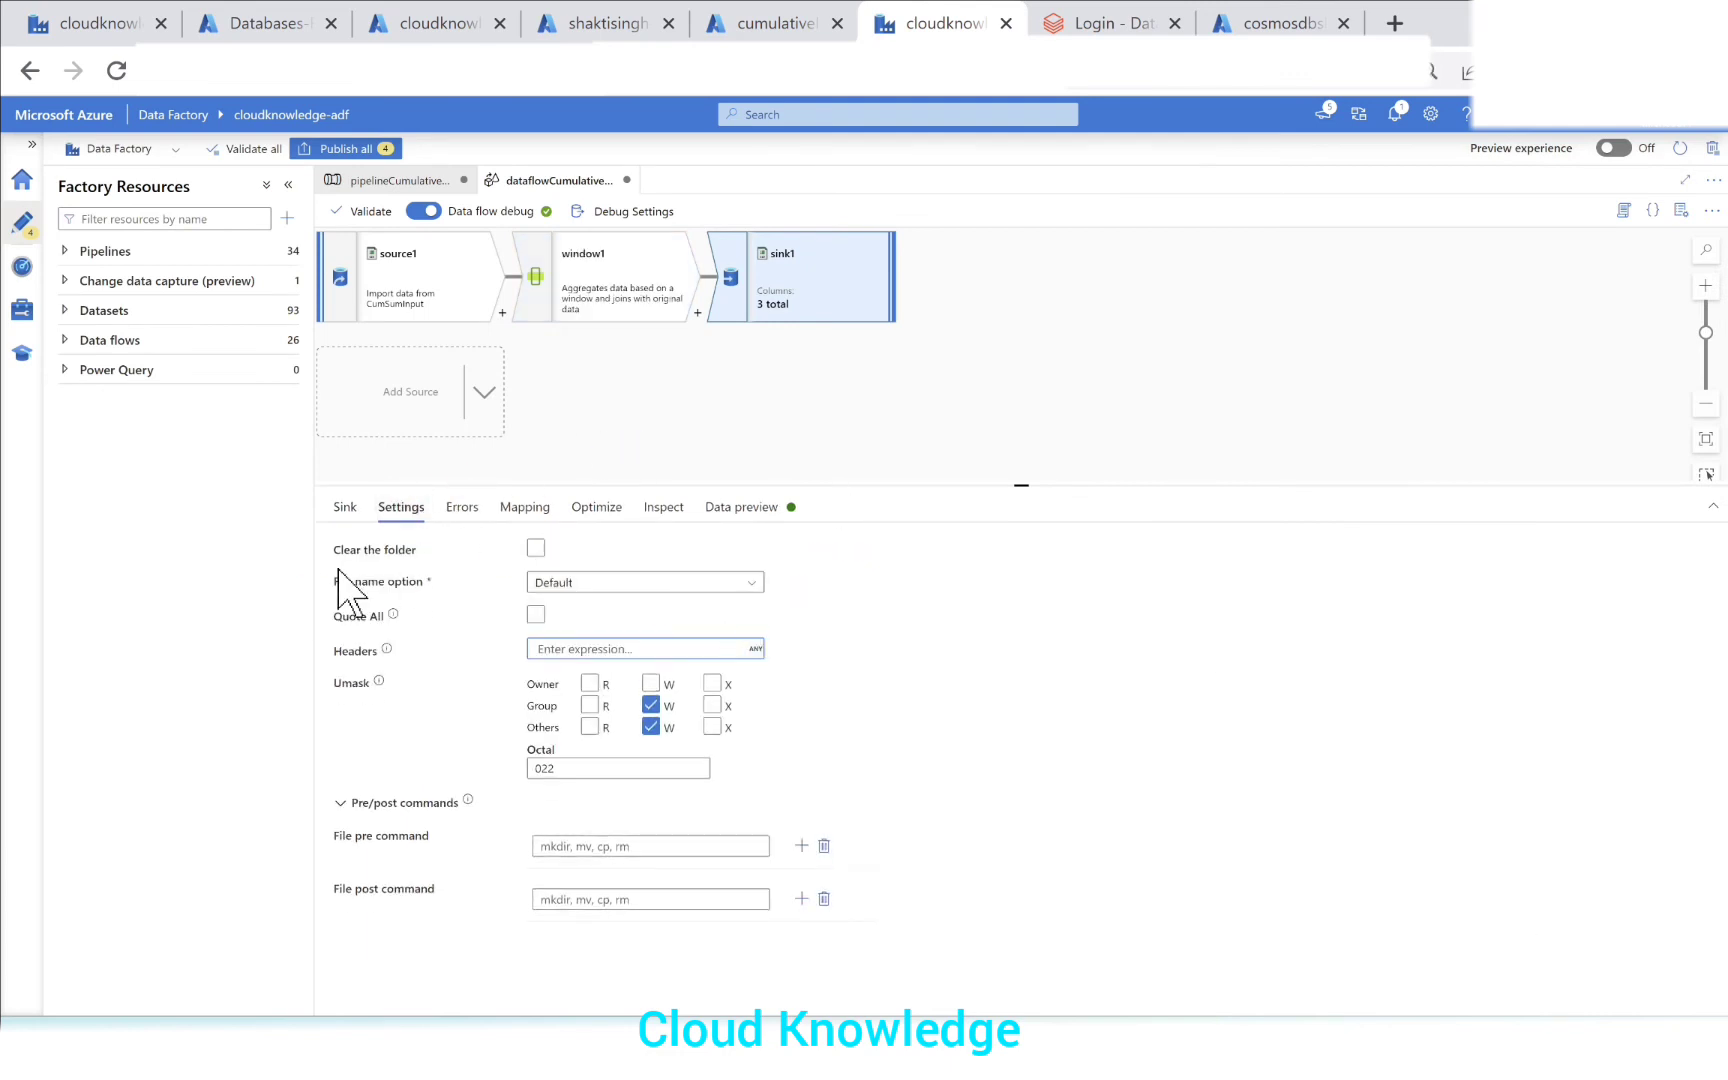
click(600, 583)
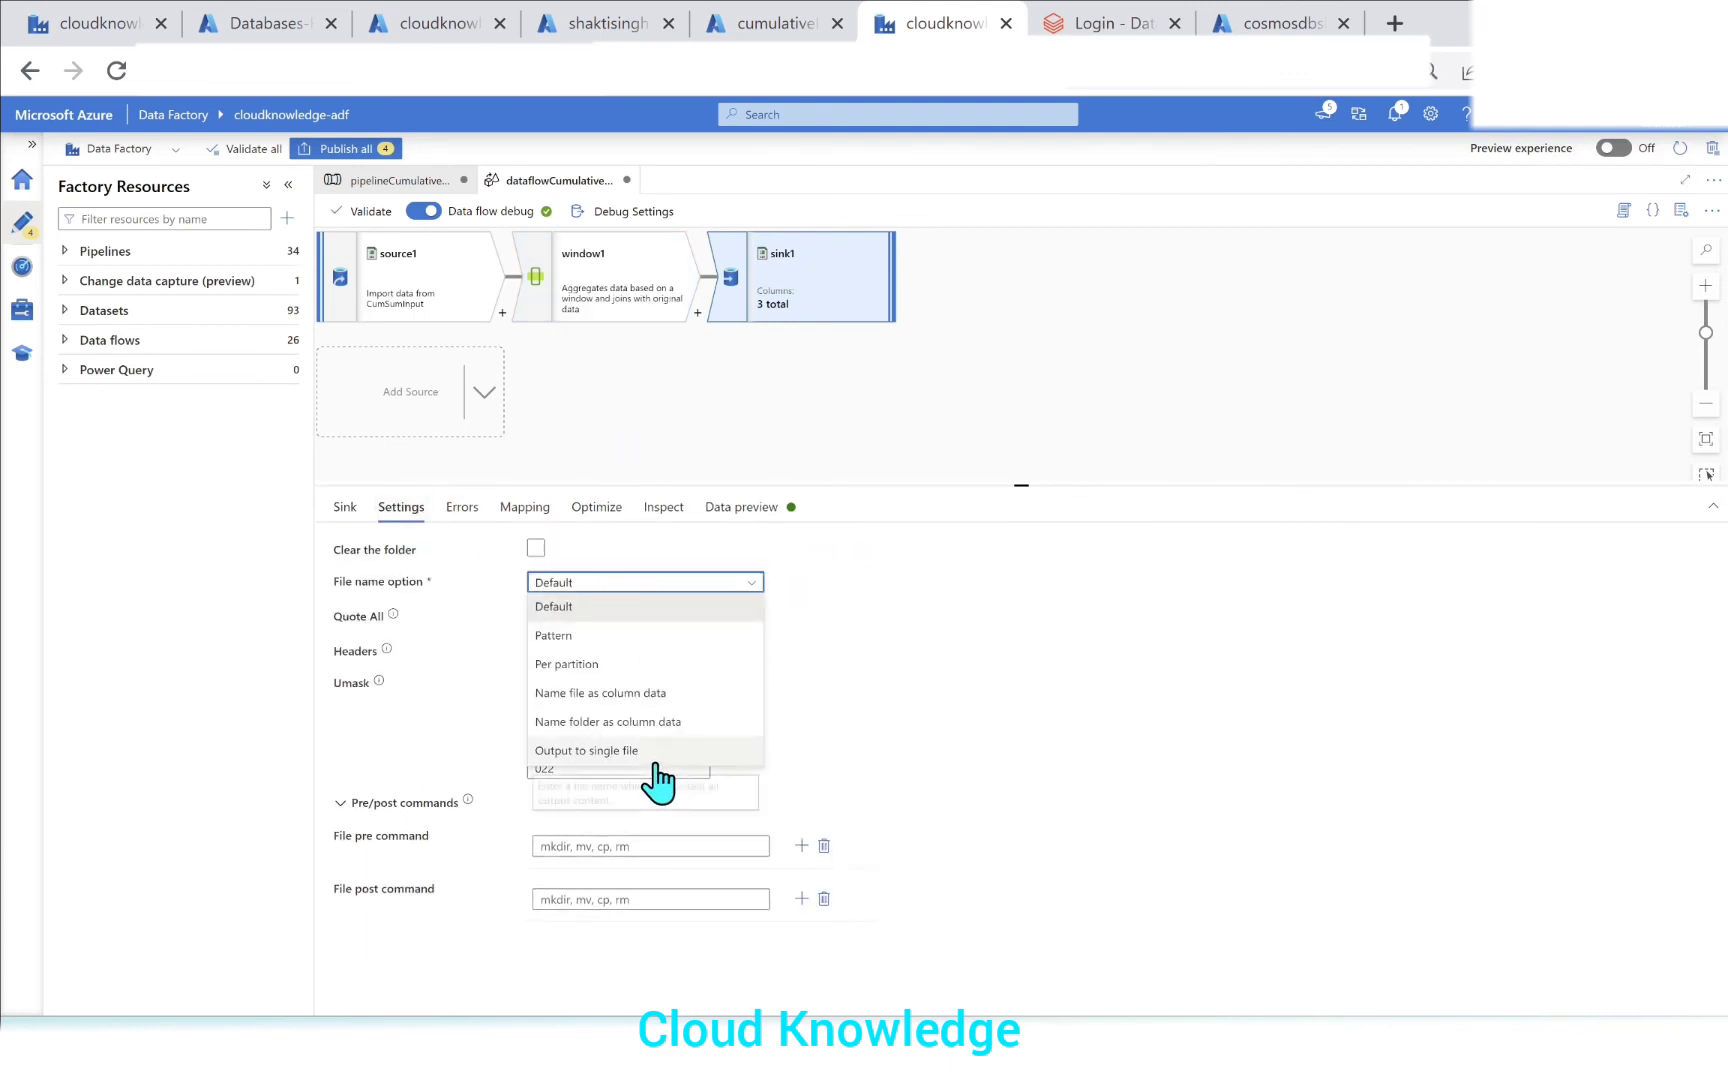
click(656, 762)
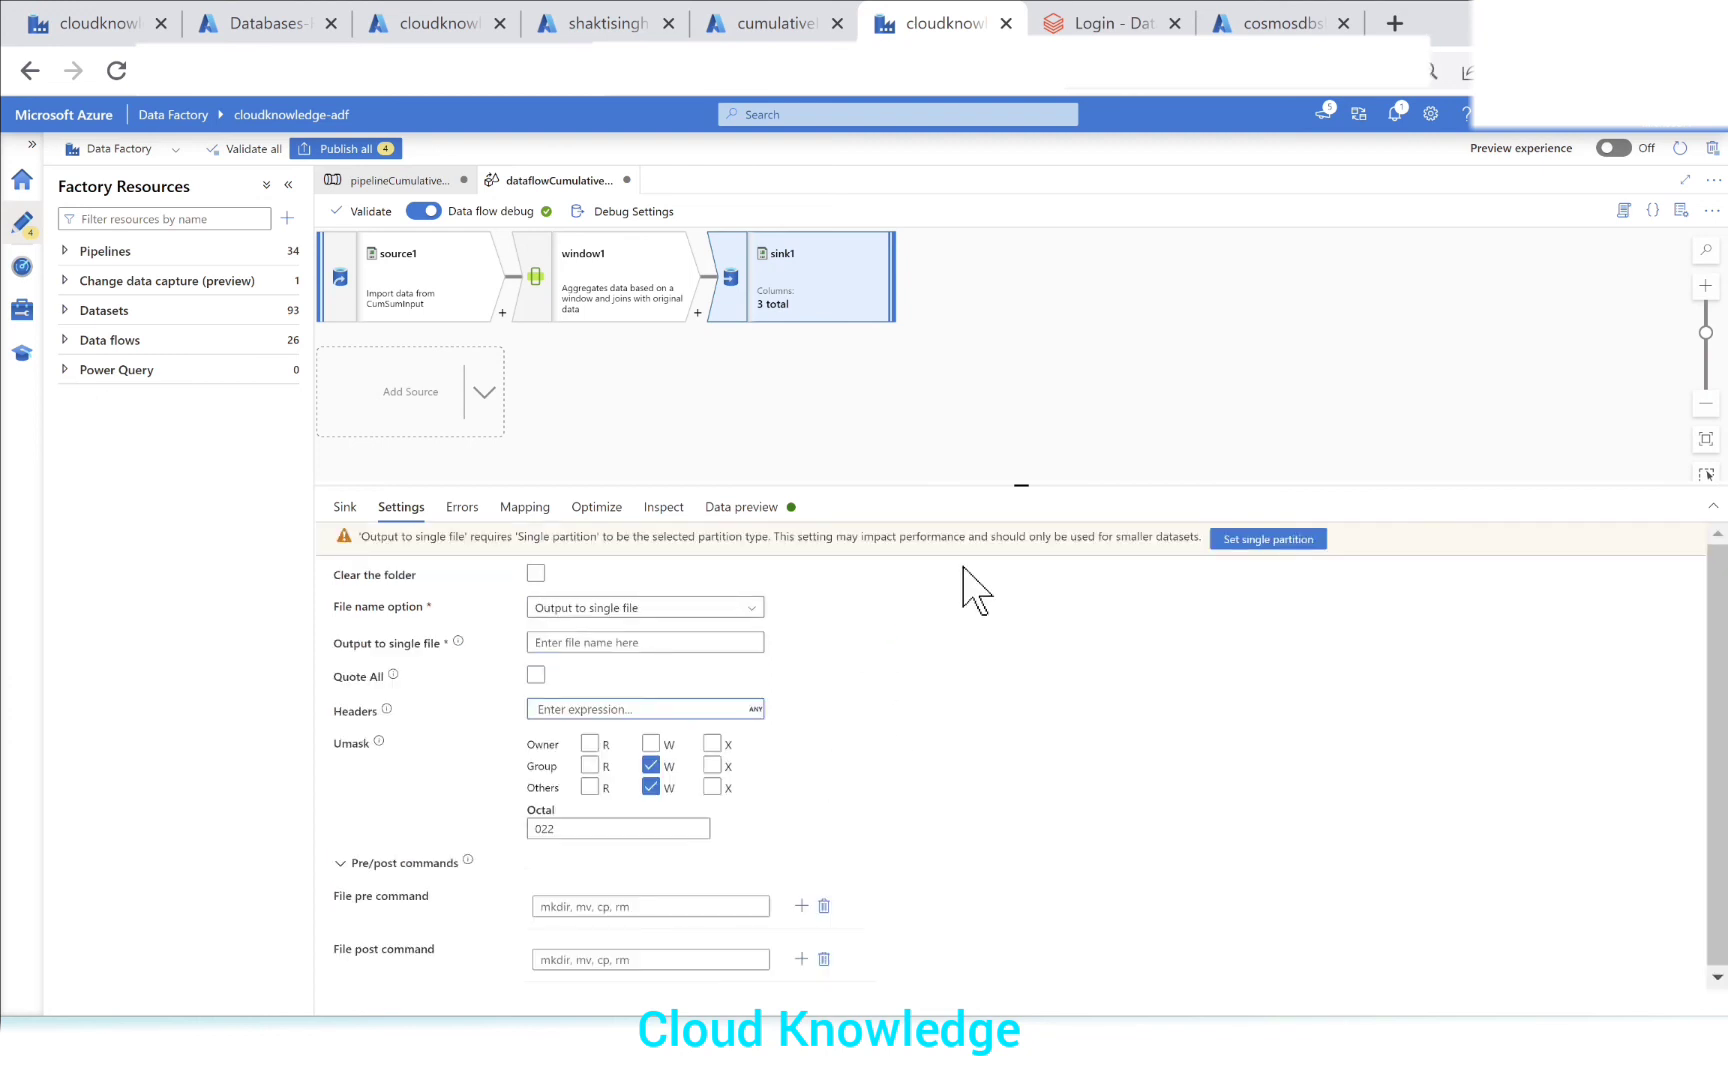
click(1285, 541)
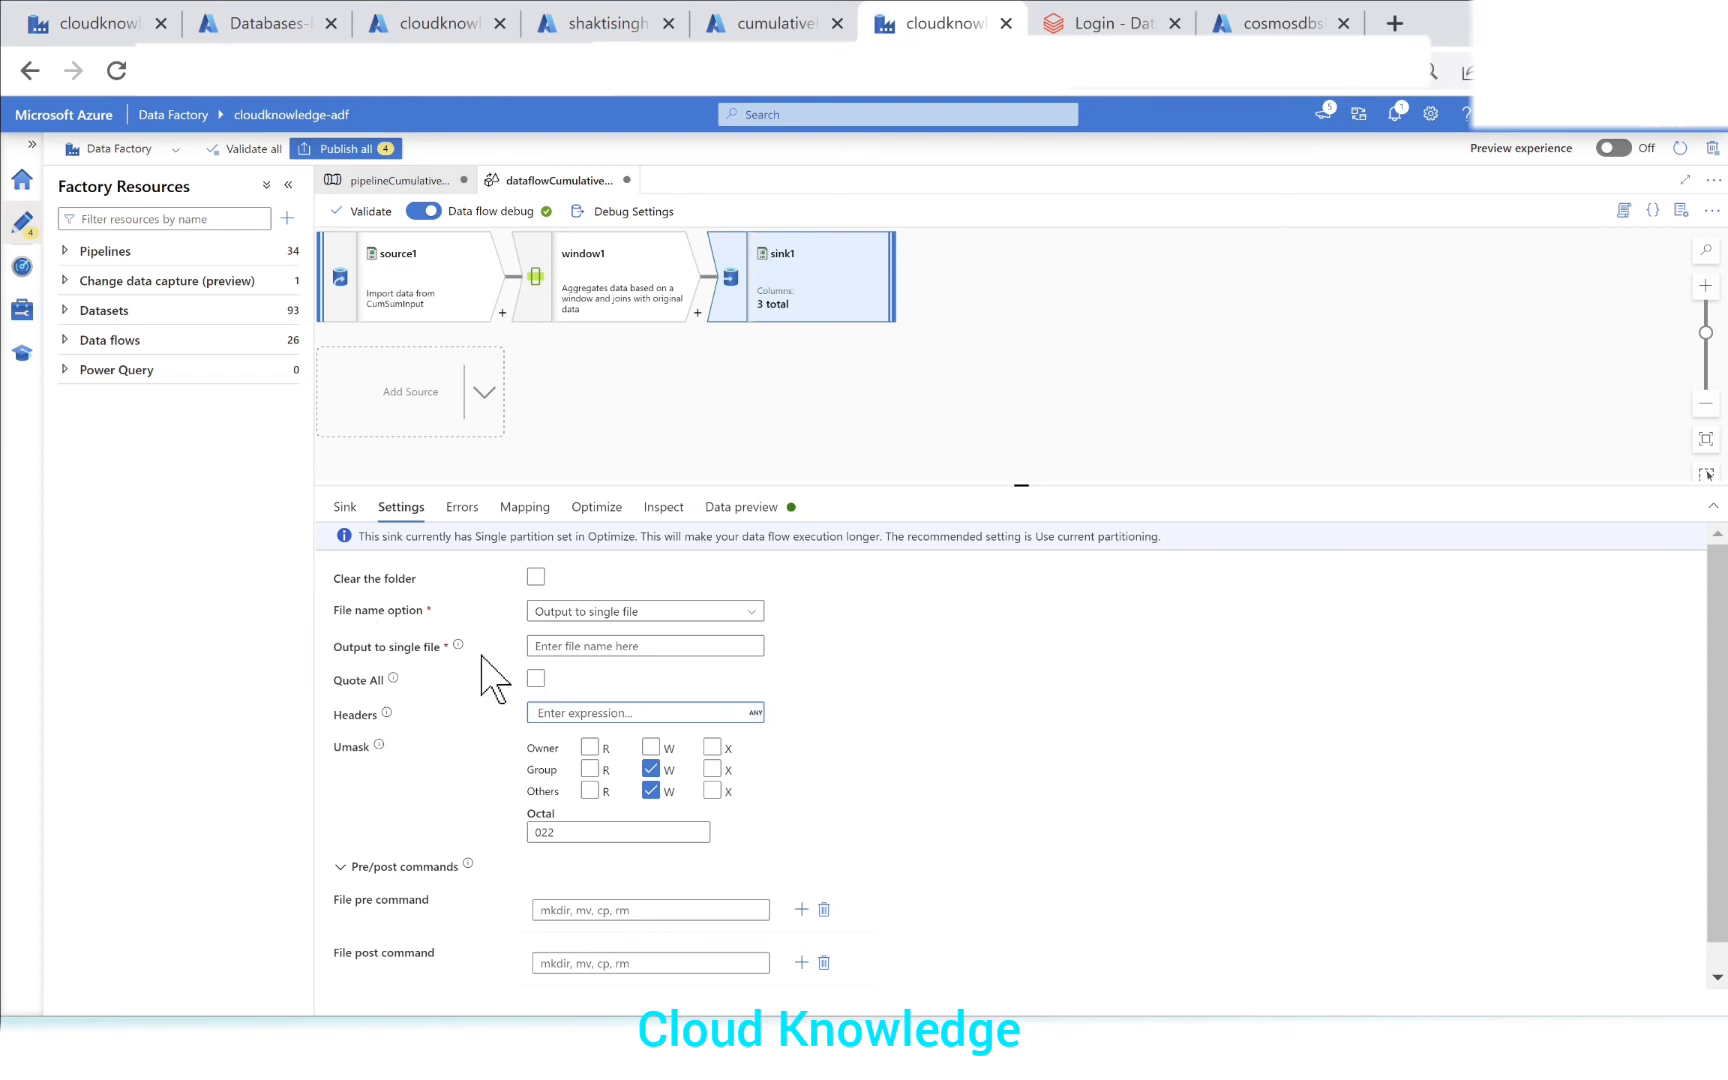
click(614, 647)
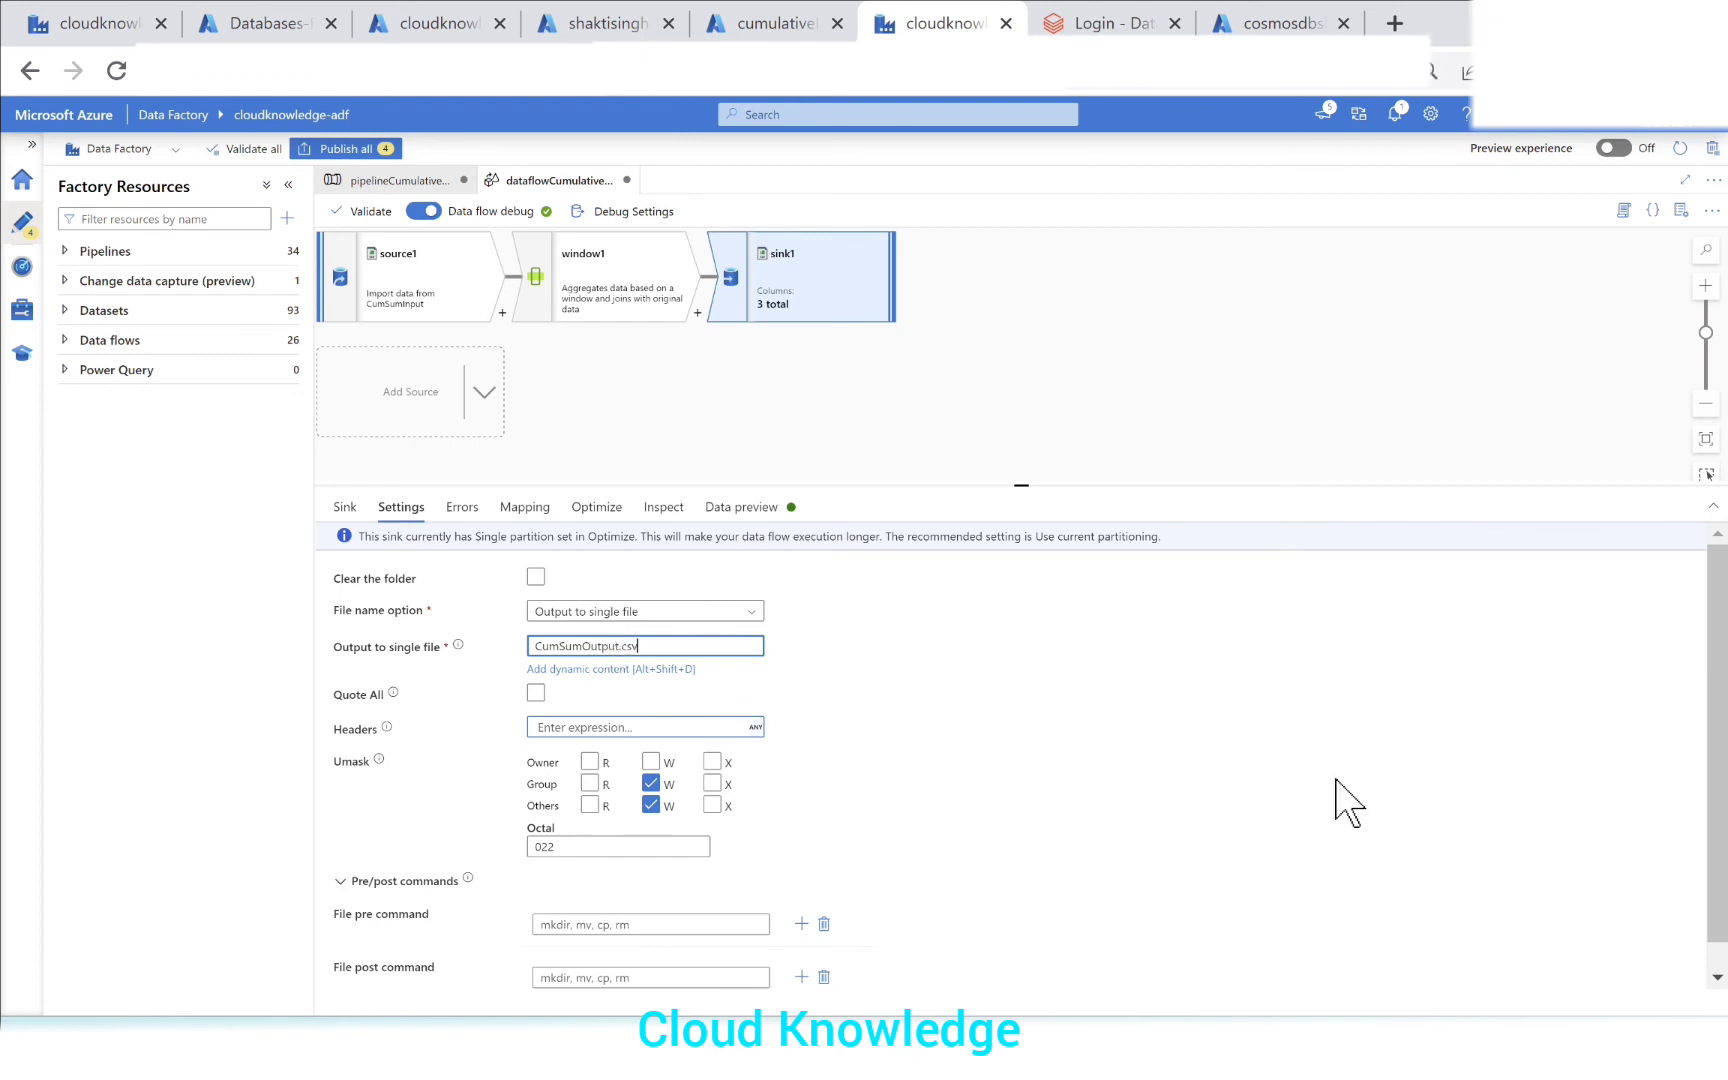
click(1160, 732)
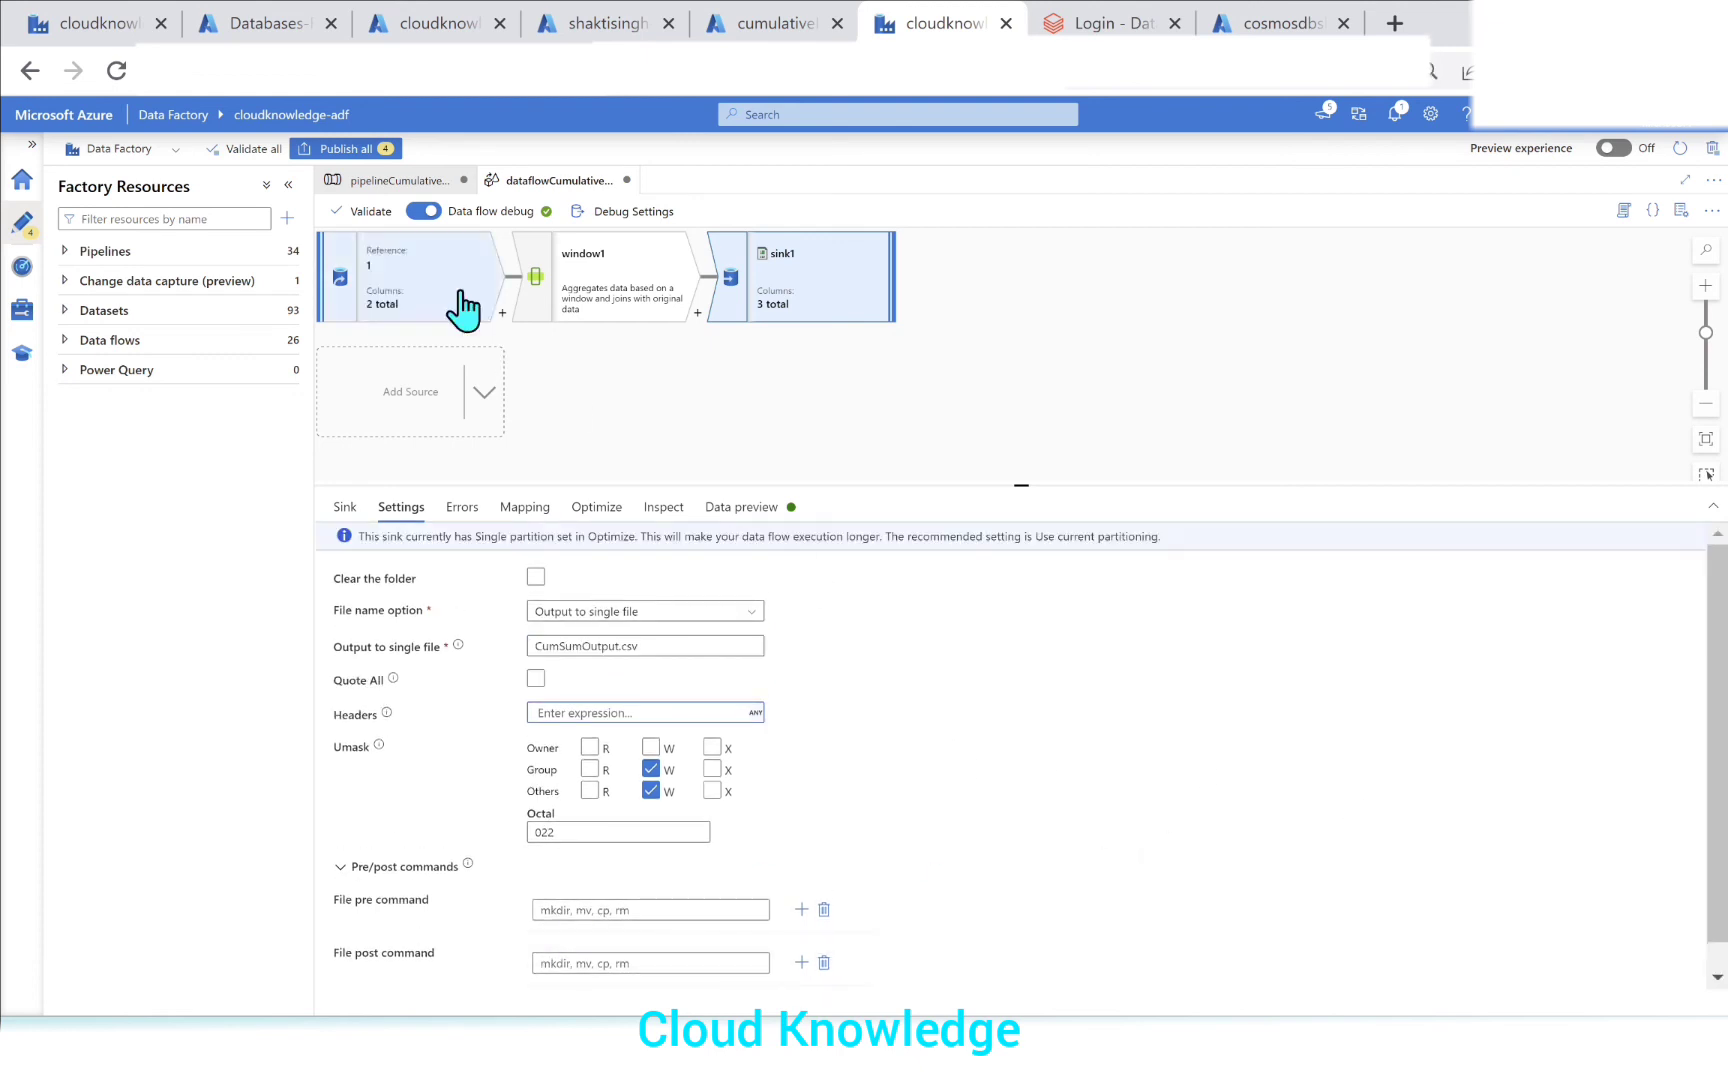
Step: Validate the cumulative sum data flow and publish all pending factory changes
click(360, 212)
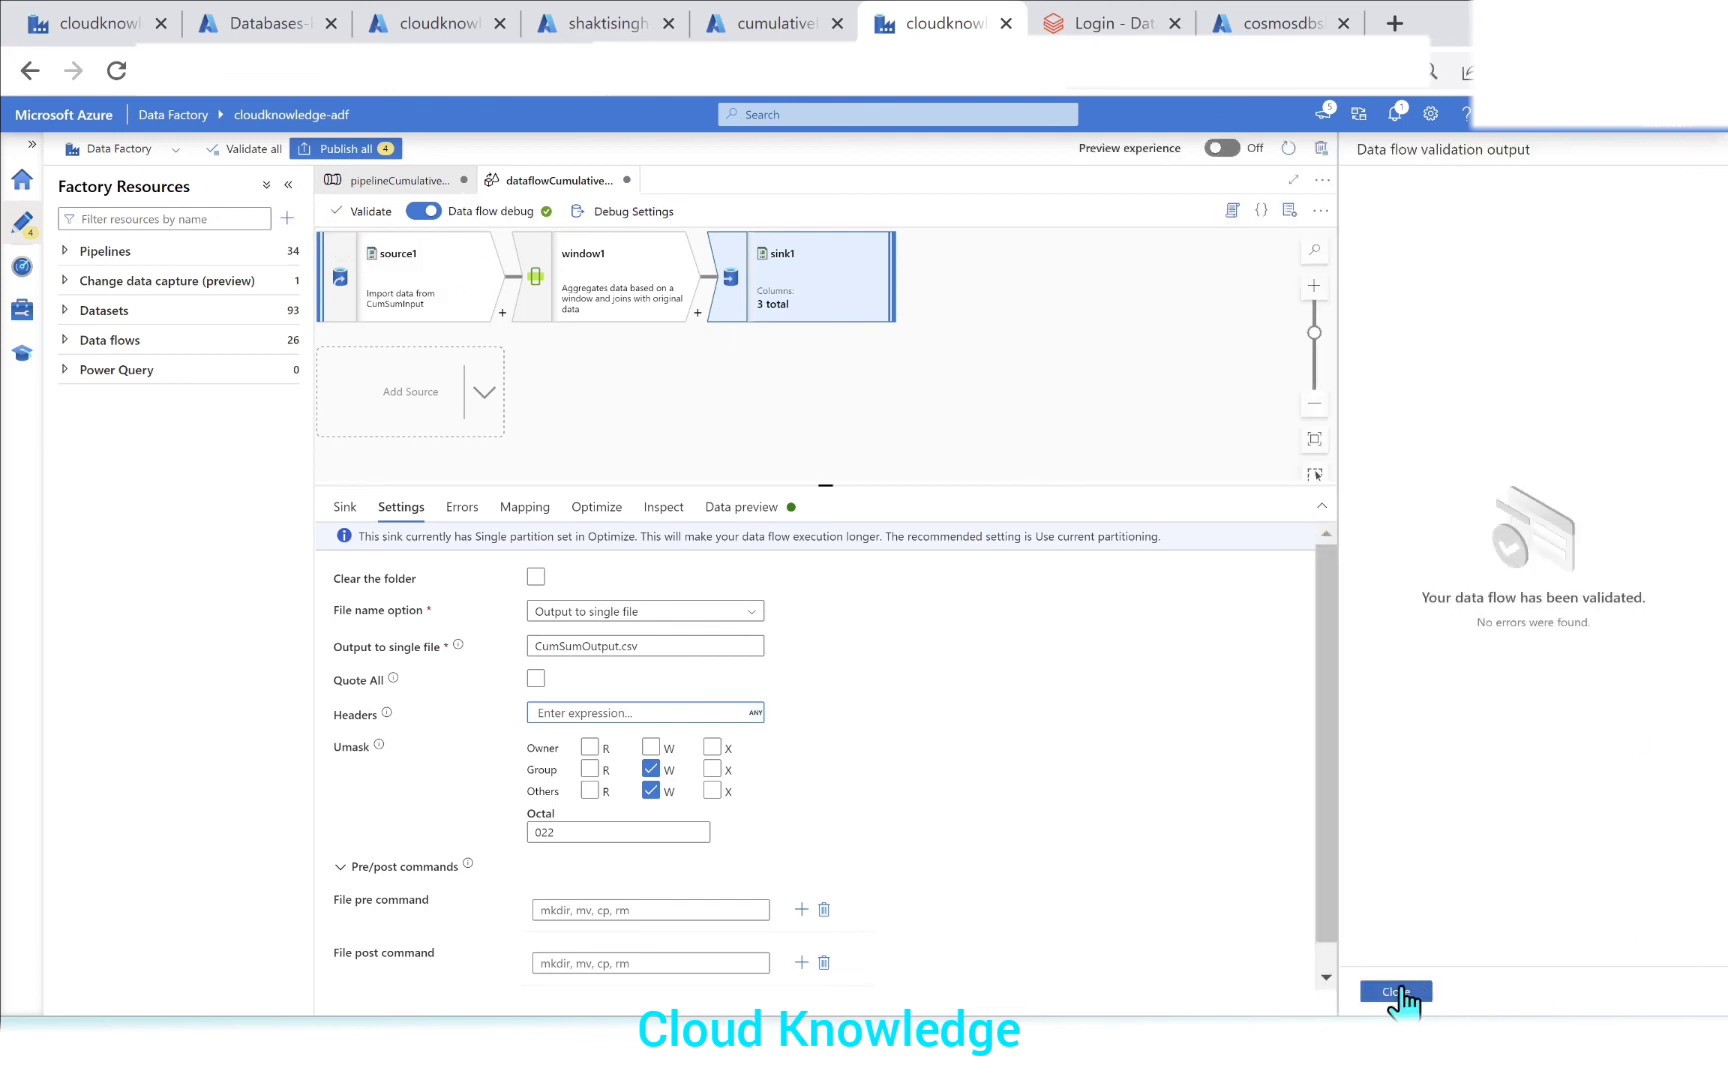
click(1398, 992)
click(352, 149)
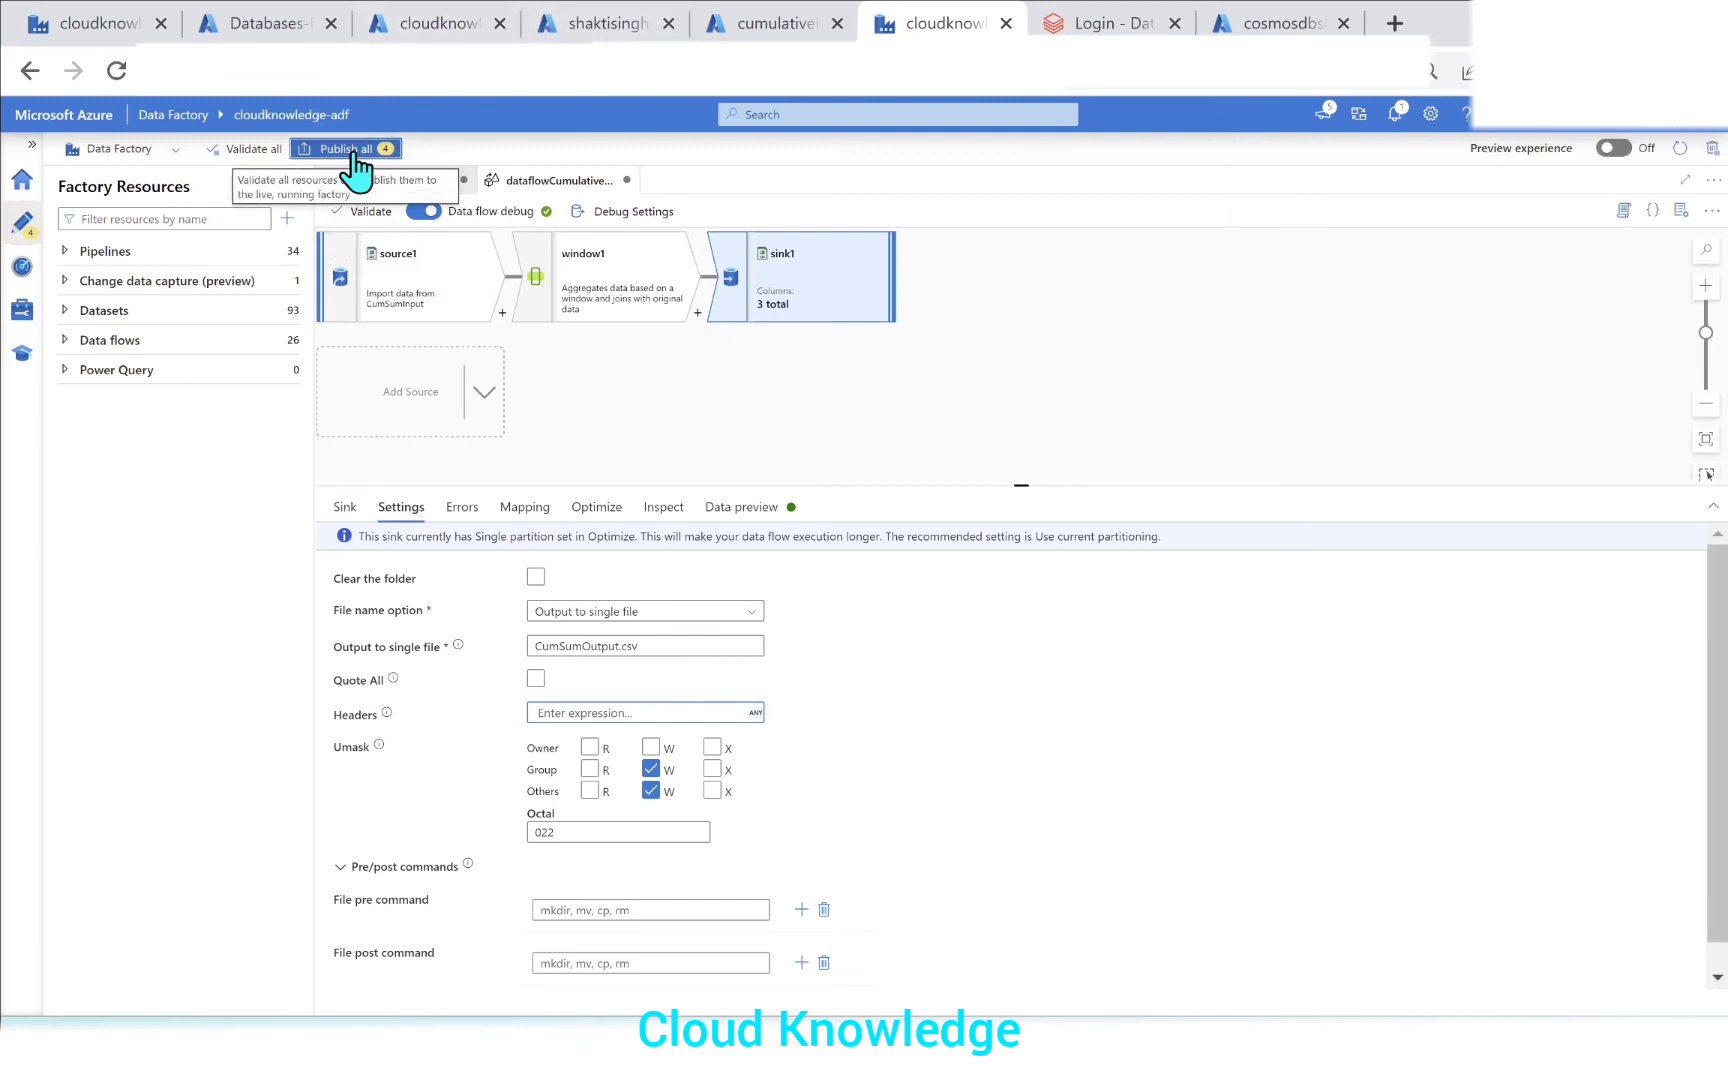
click(1196, 983)
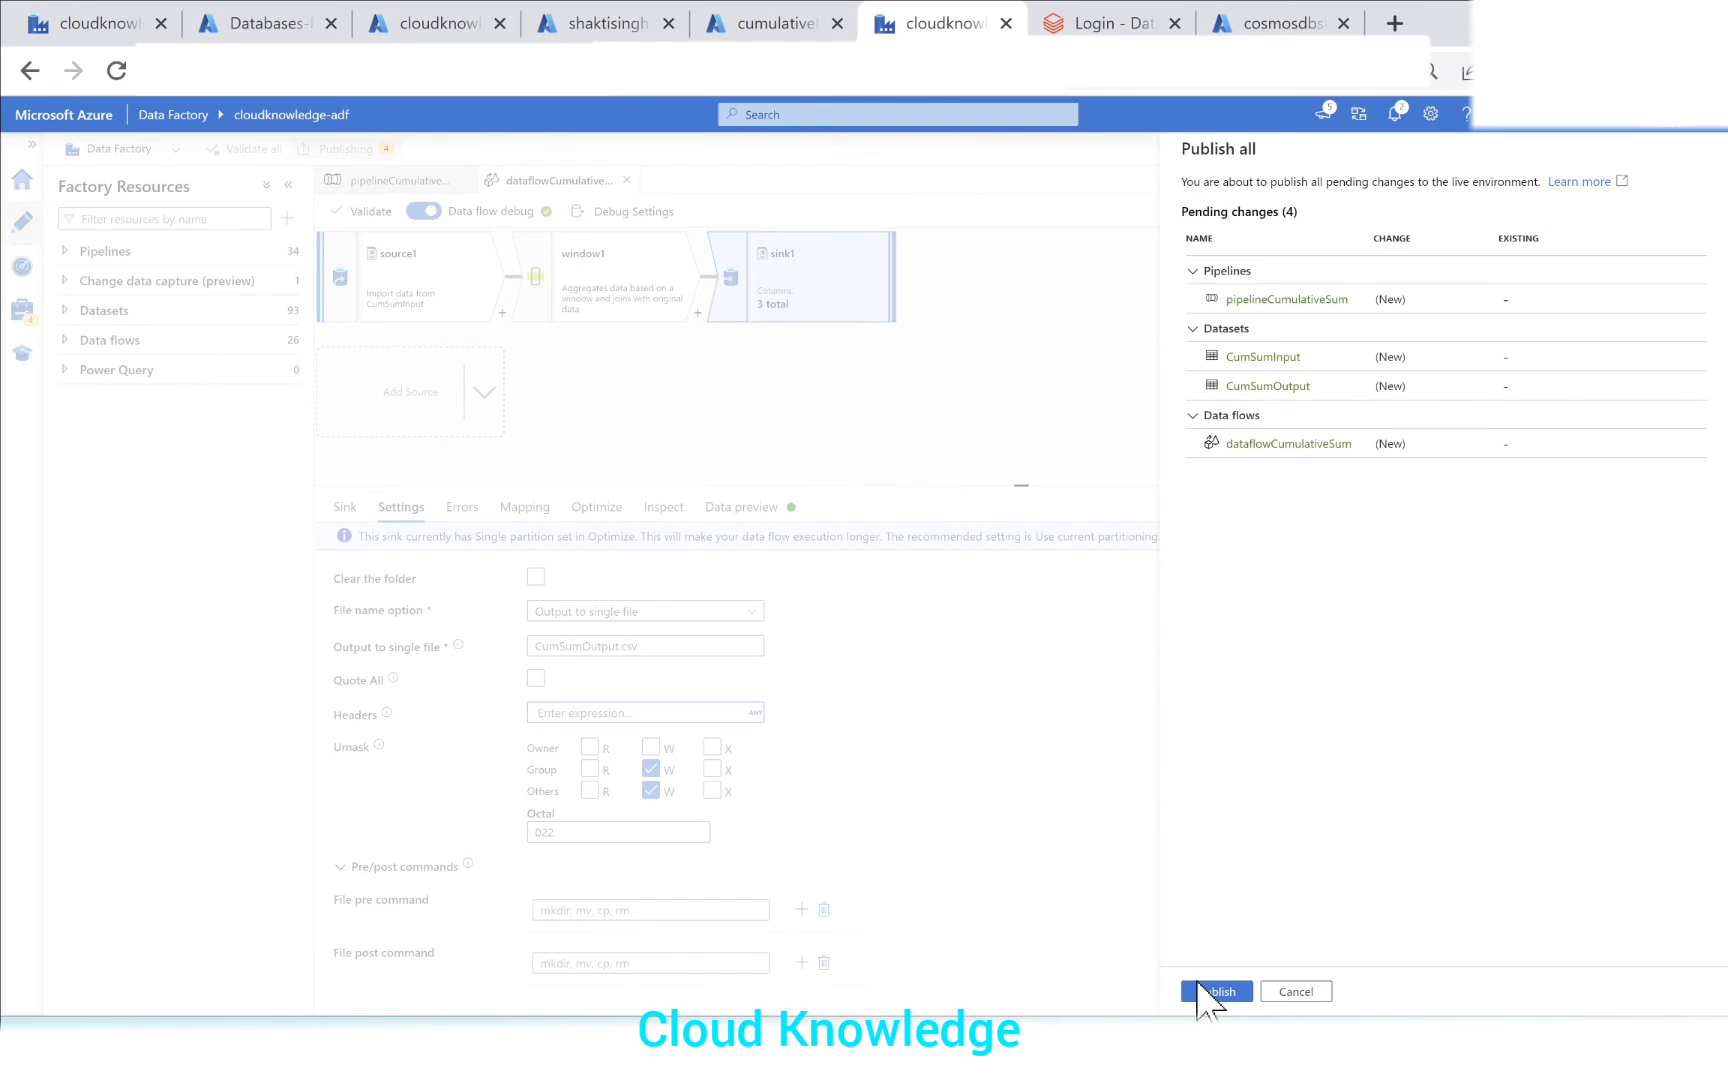
click(1217, 991)
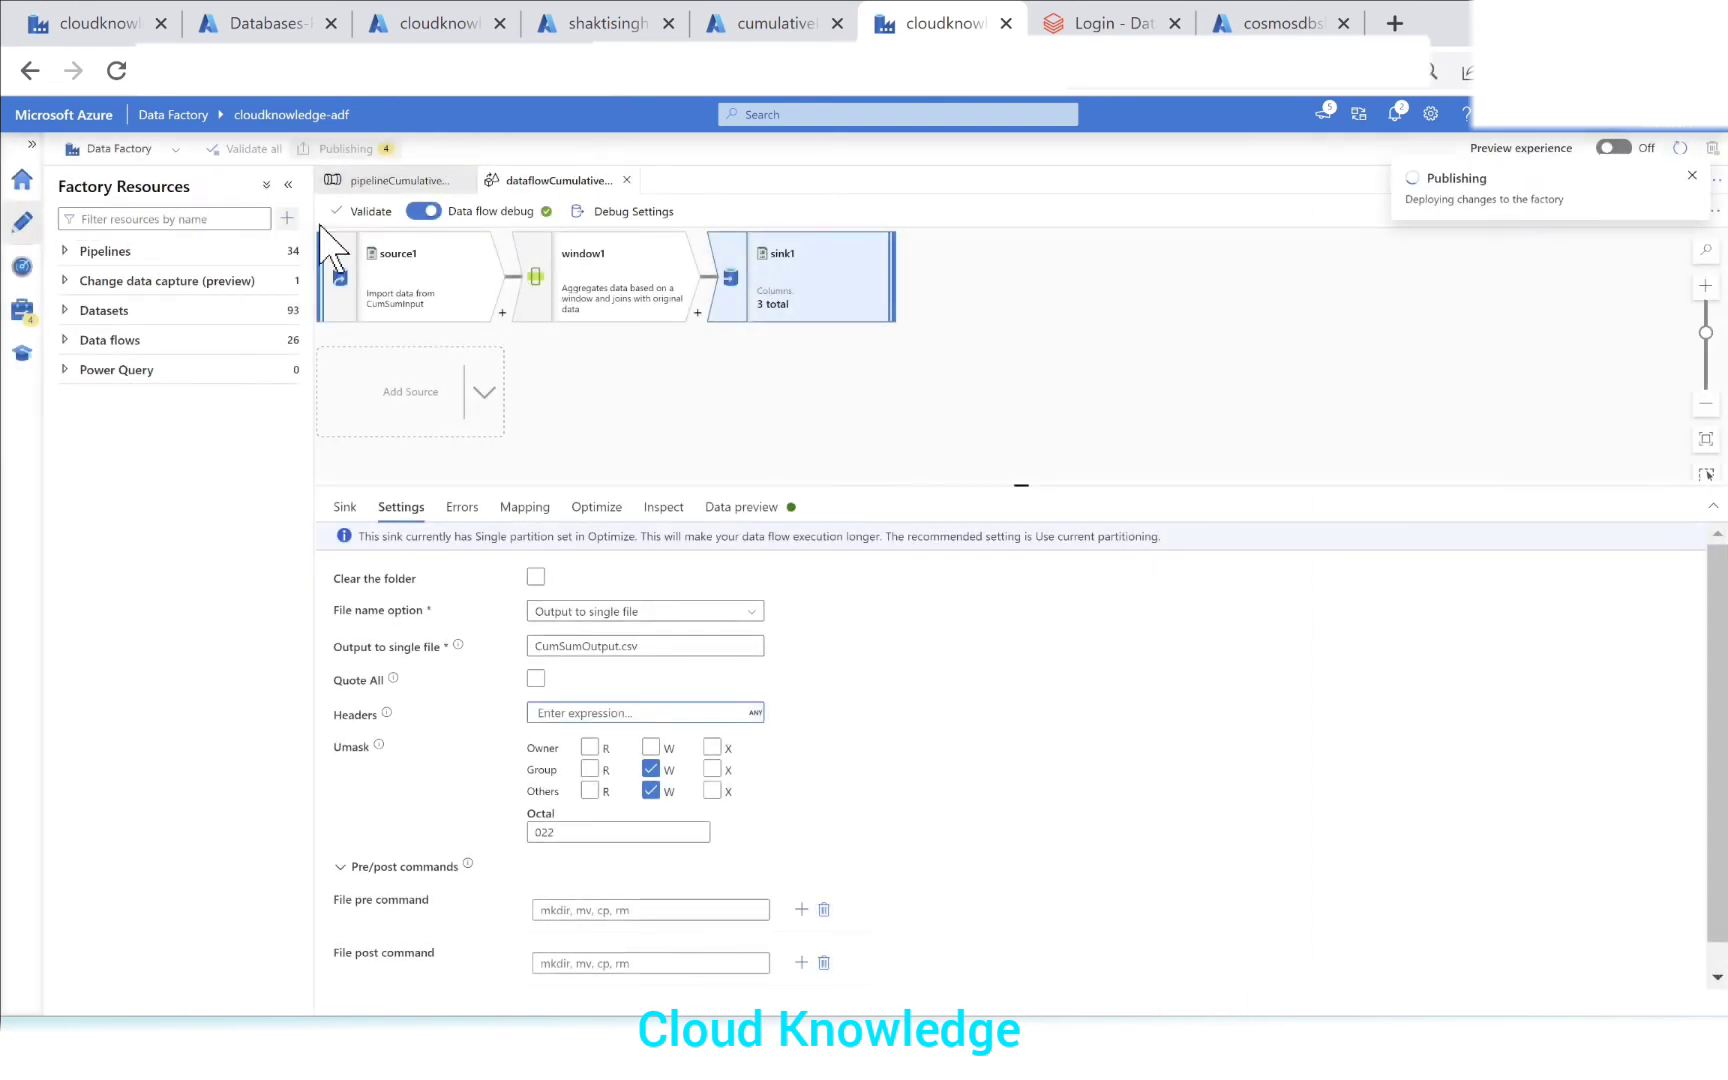
Step: Start a debug run of pipelineCumulativeSum and enlarge the run output area
click(401, 183)
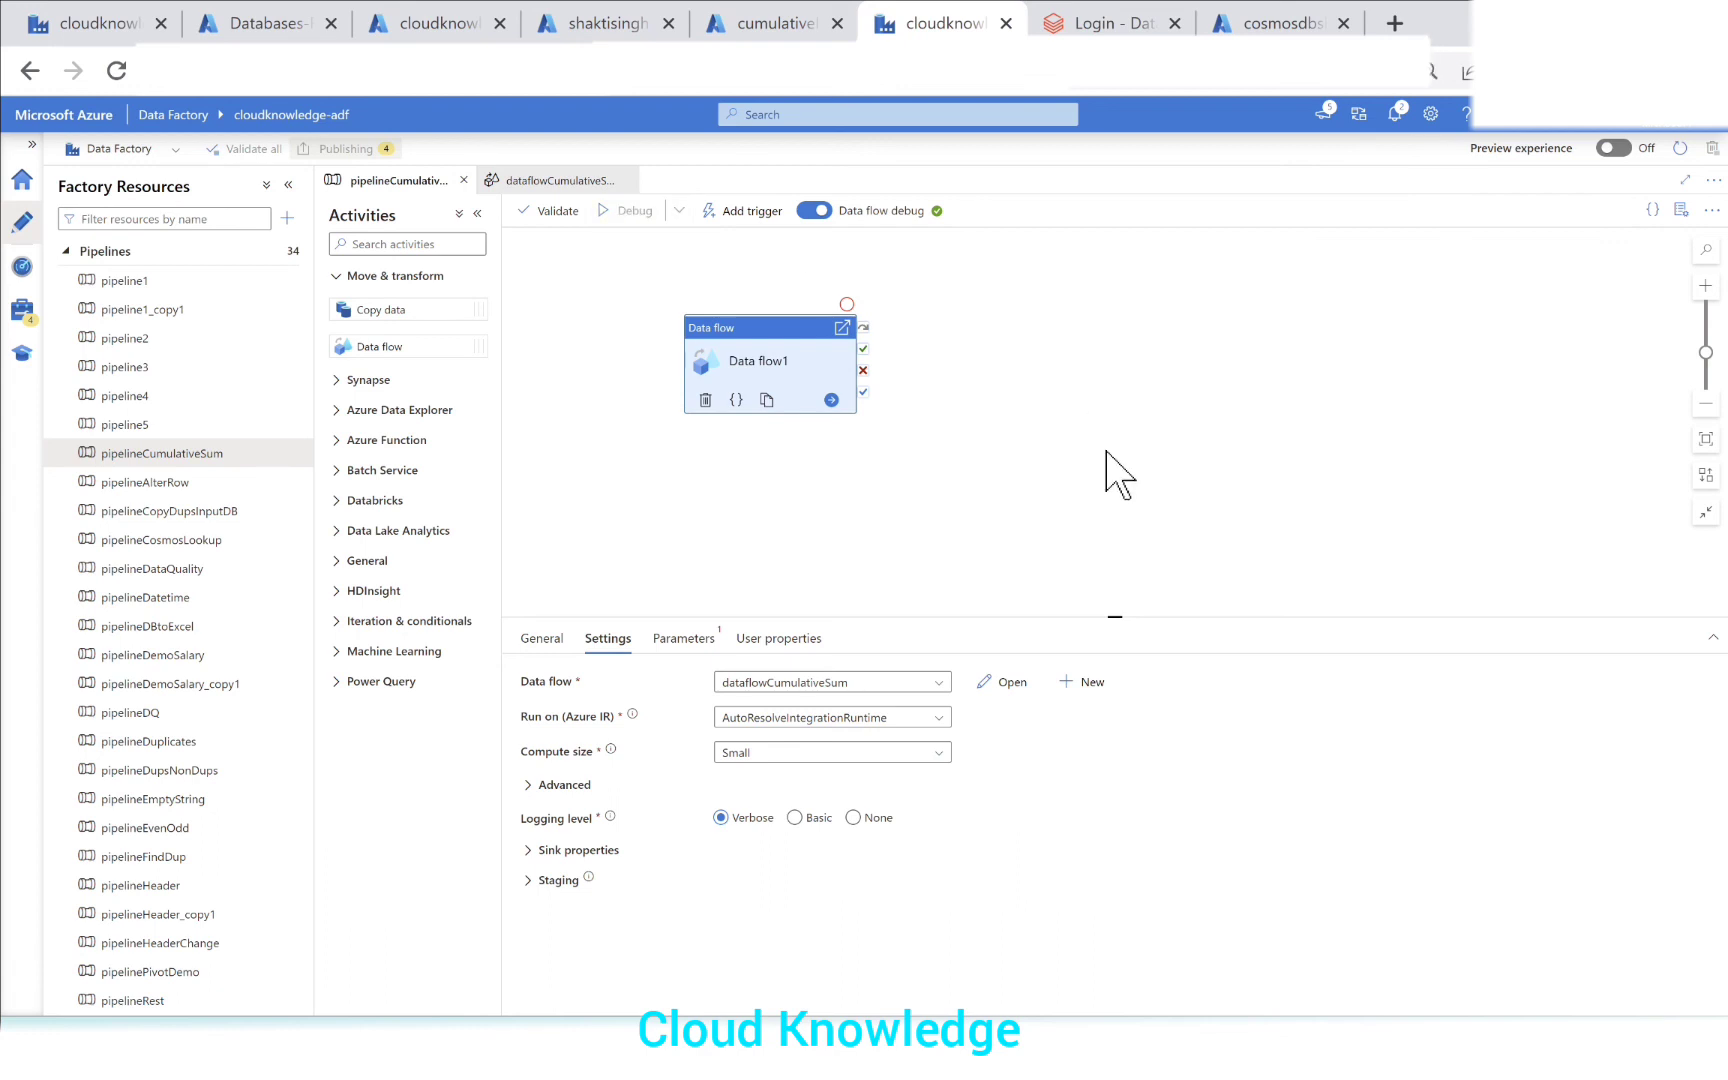
click(288, 185)
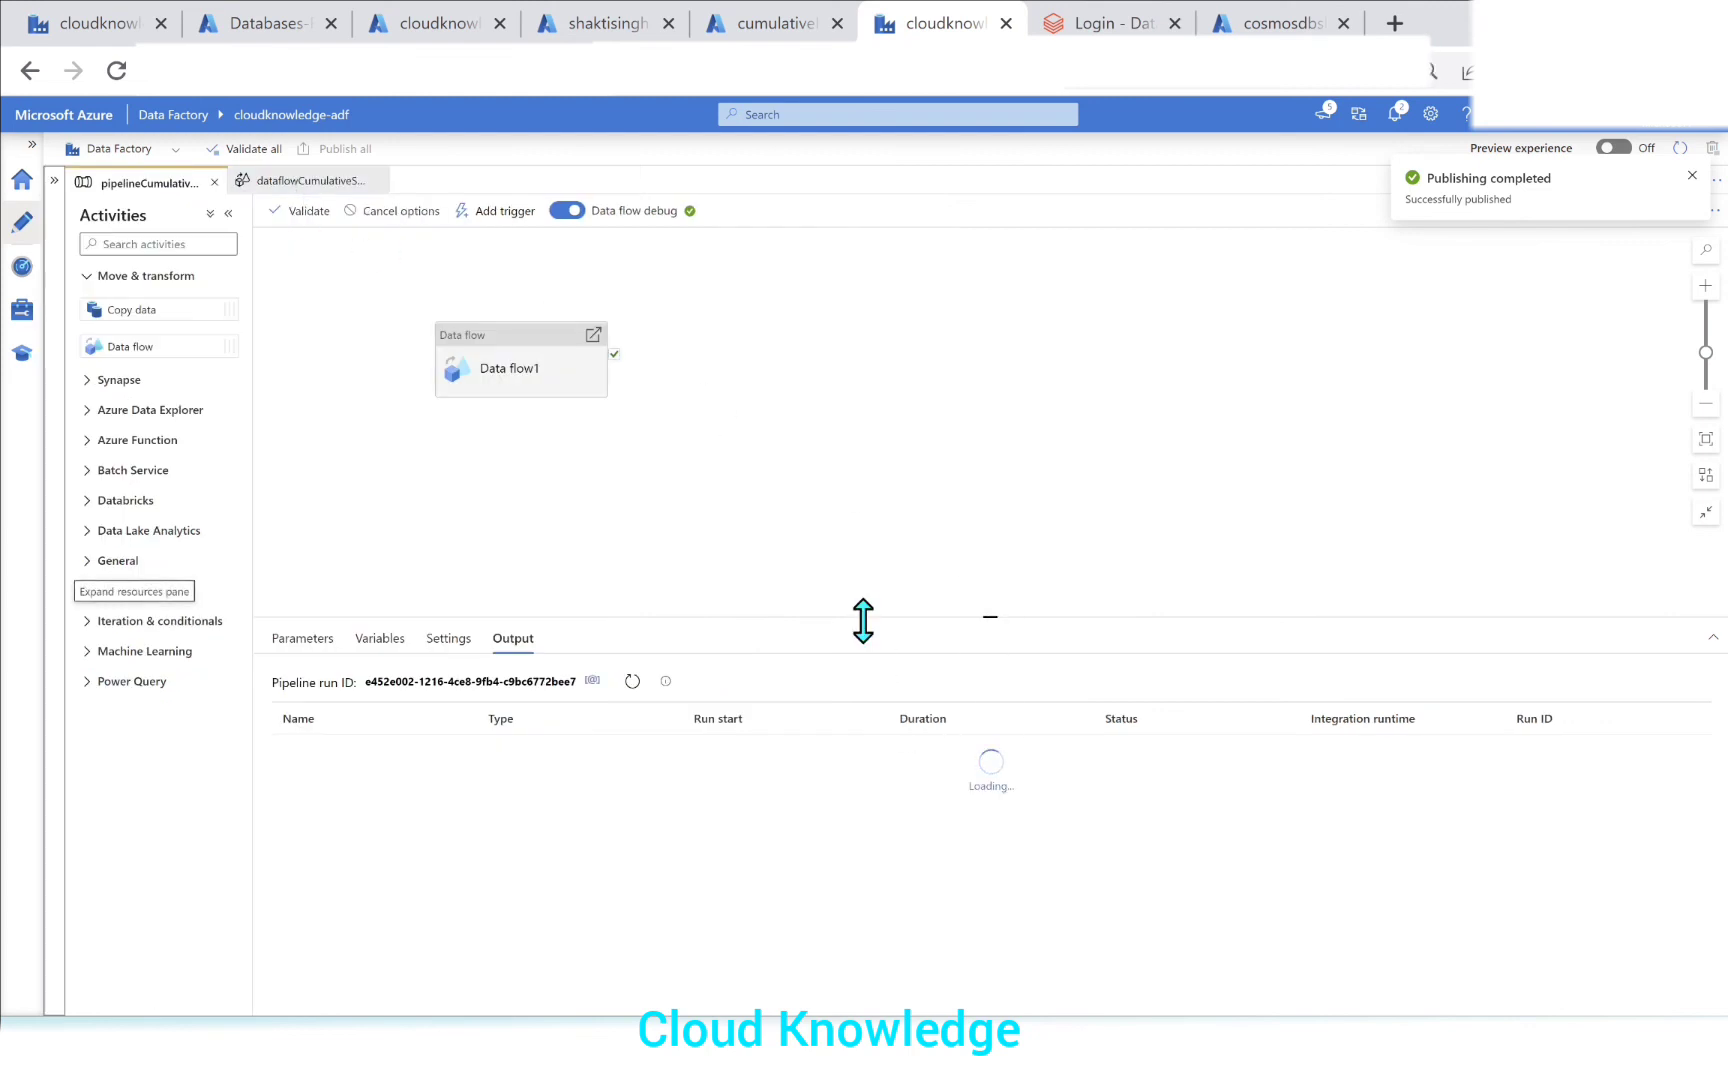
drag(887, 617, 879, 552)
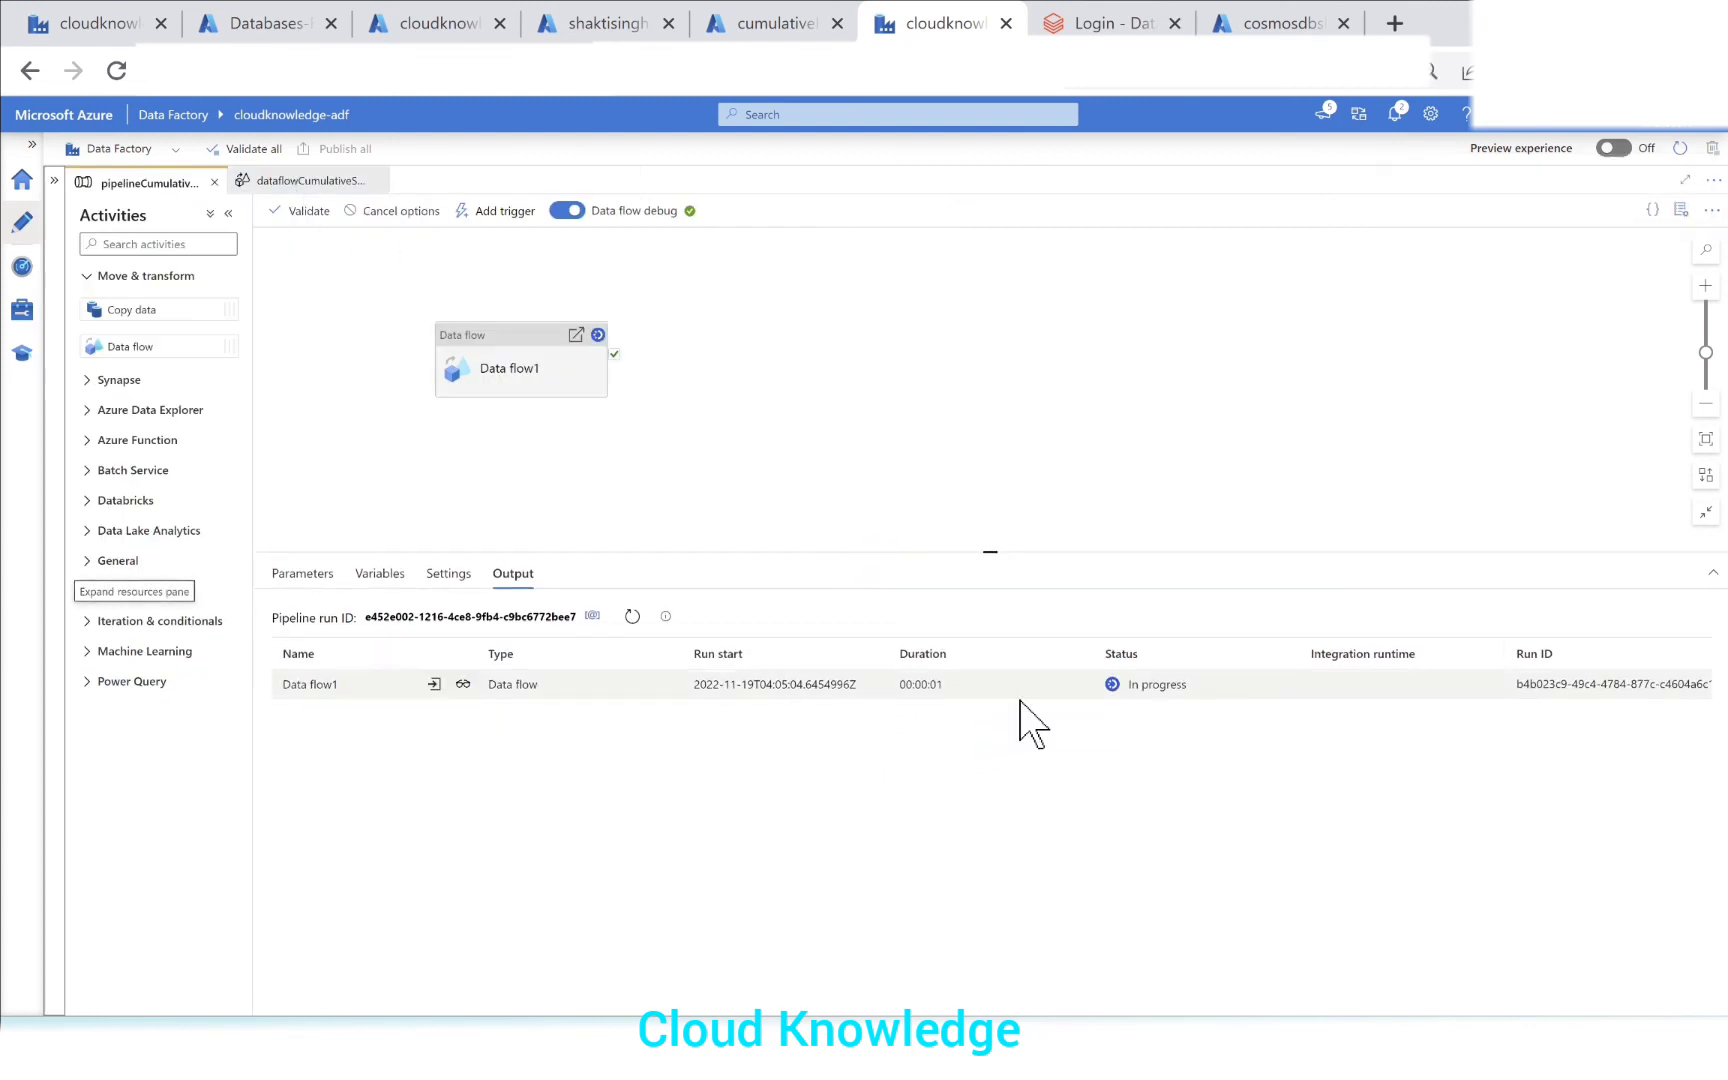
Step: Switch to the Azure portal and open the testoutput container from the storage account's container list
click(742, 30)
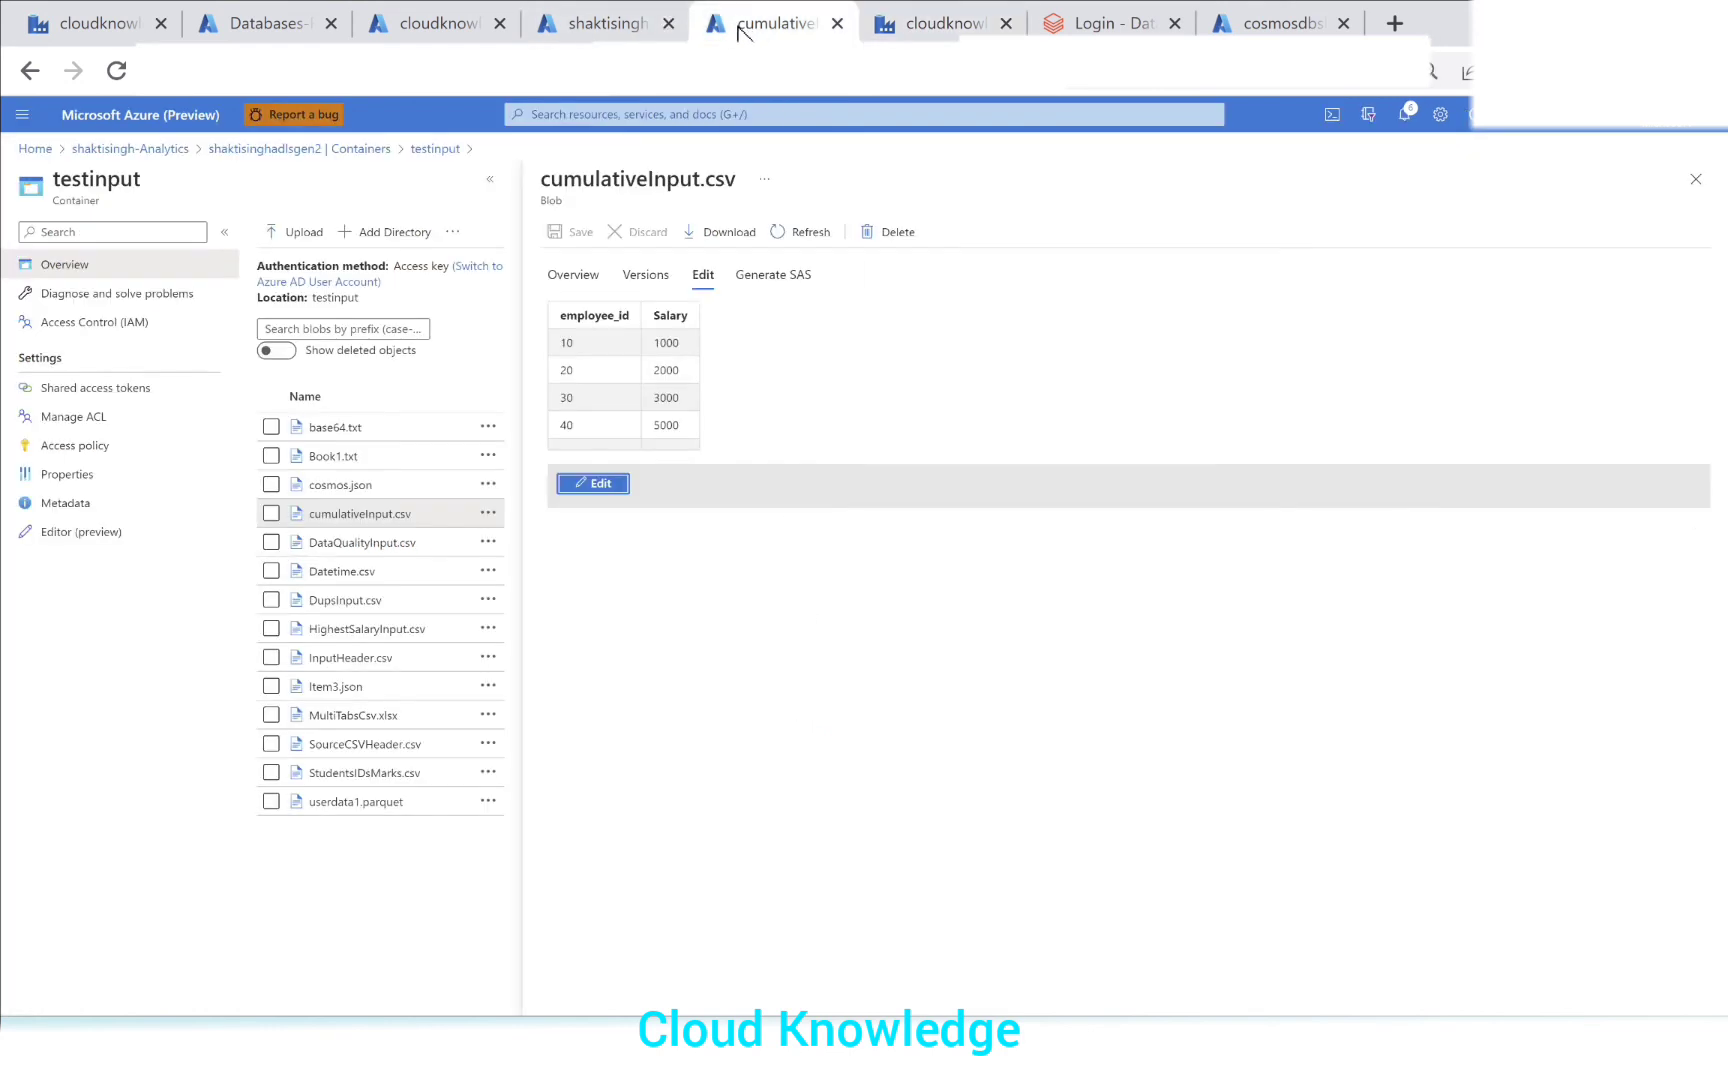
click(318, 150)
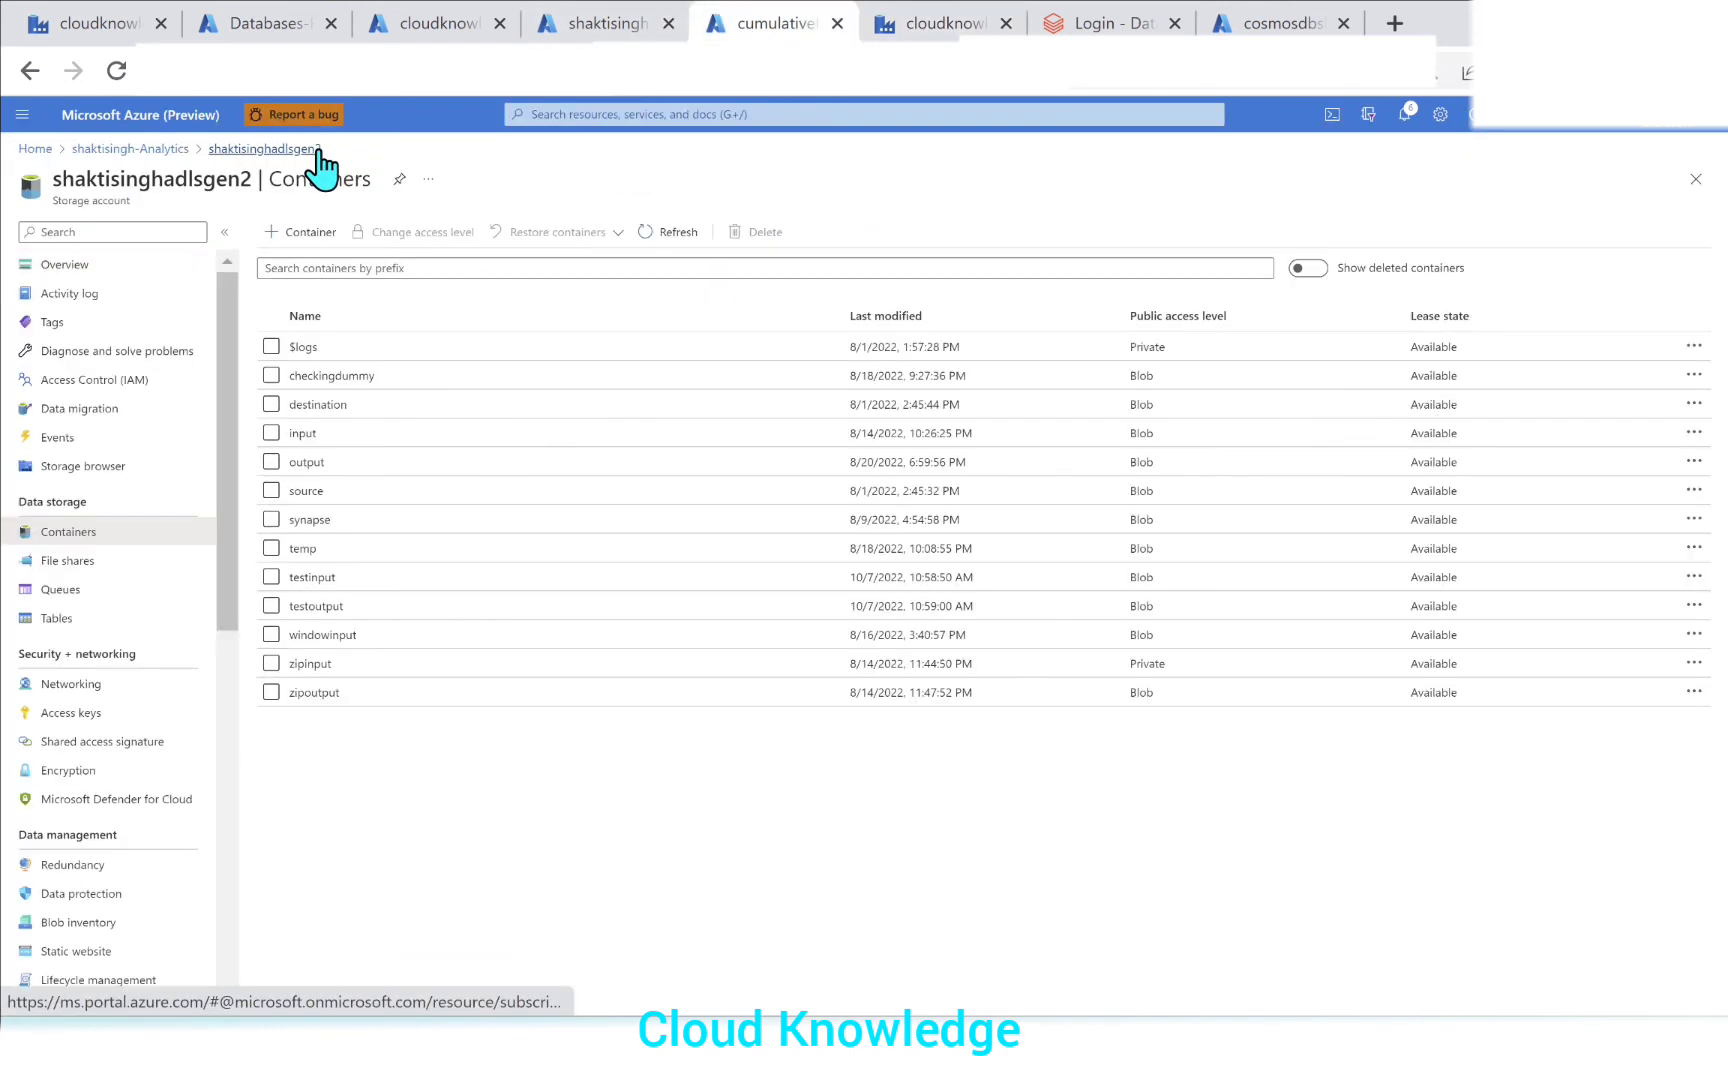
click(313, 612)
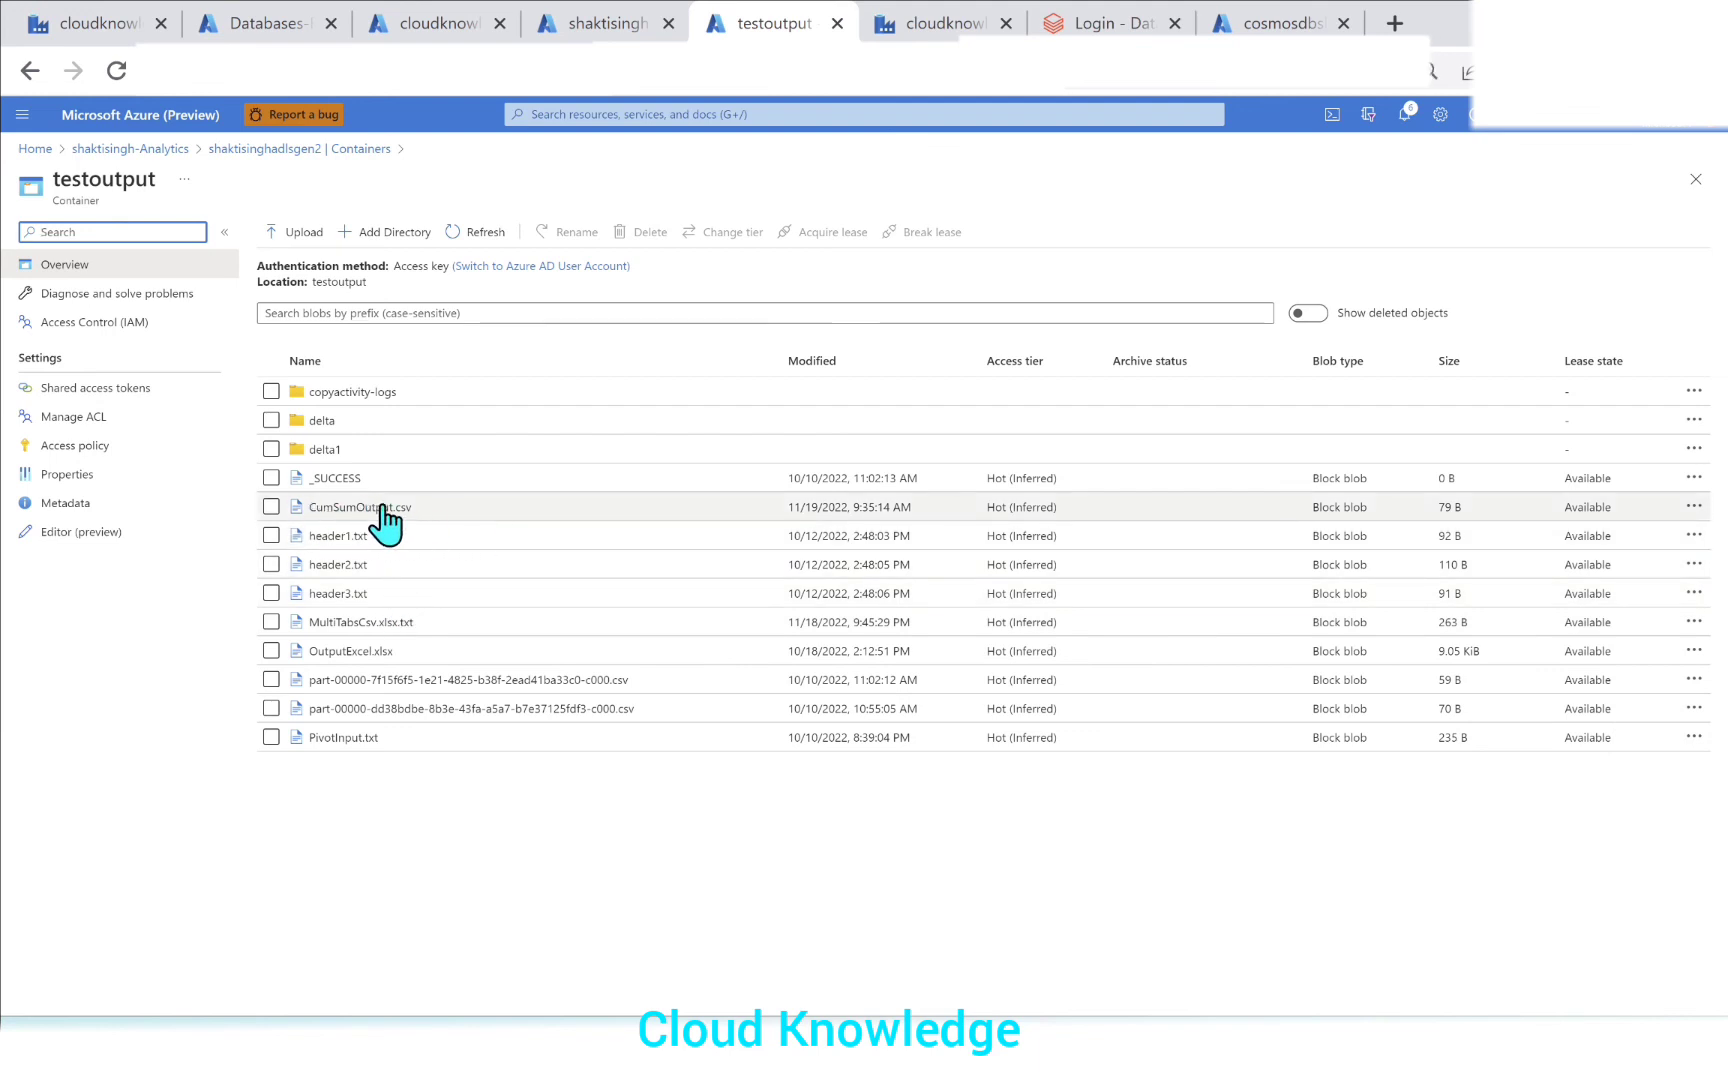
Step: Recheck the debug run's status in Data Factory, and display the contents of CumSumOutput.csv in the Azure portal's testoutput container
click(943, 24)
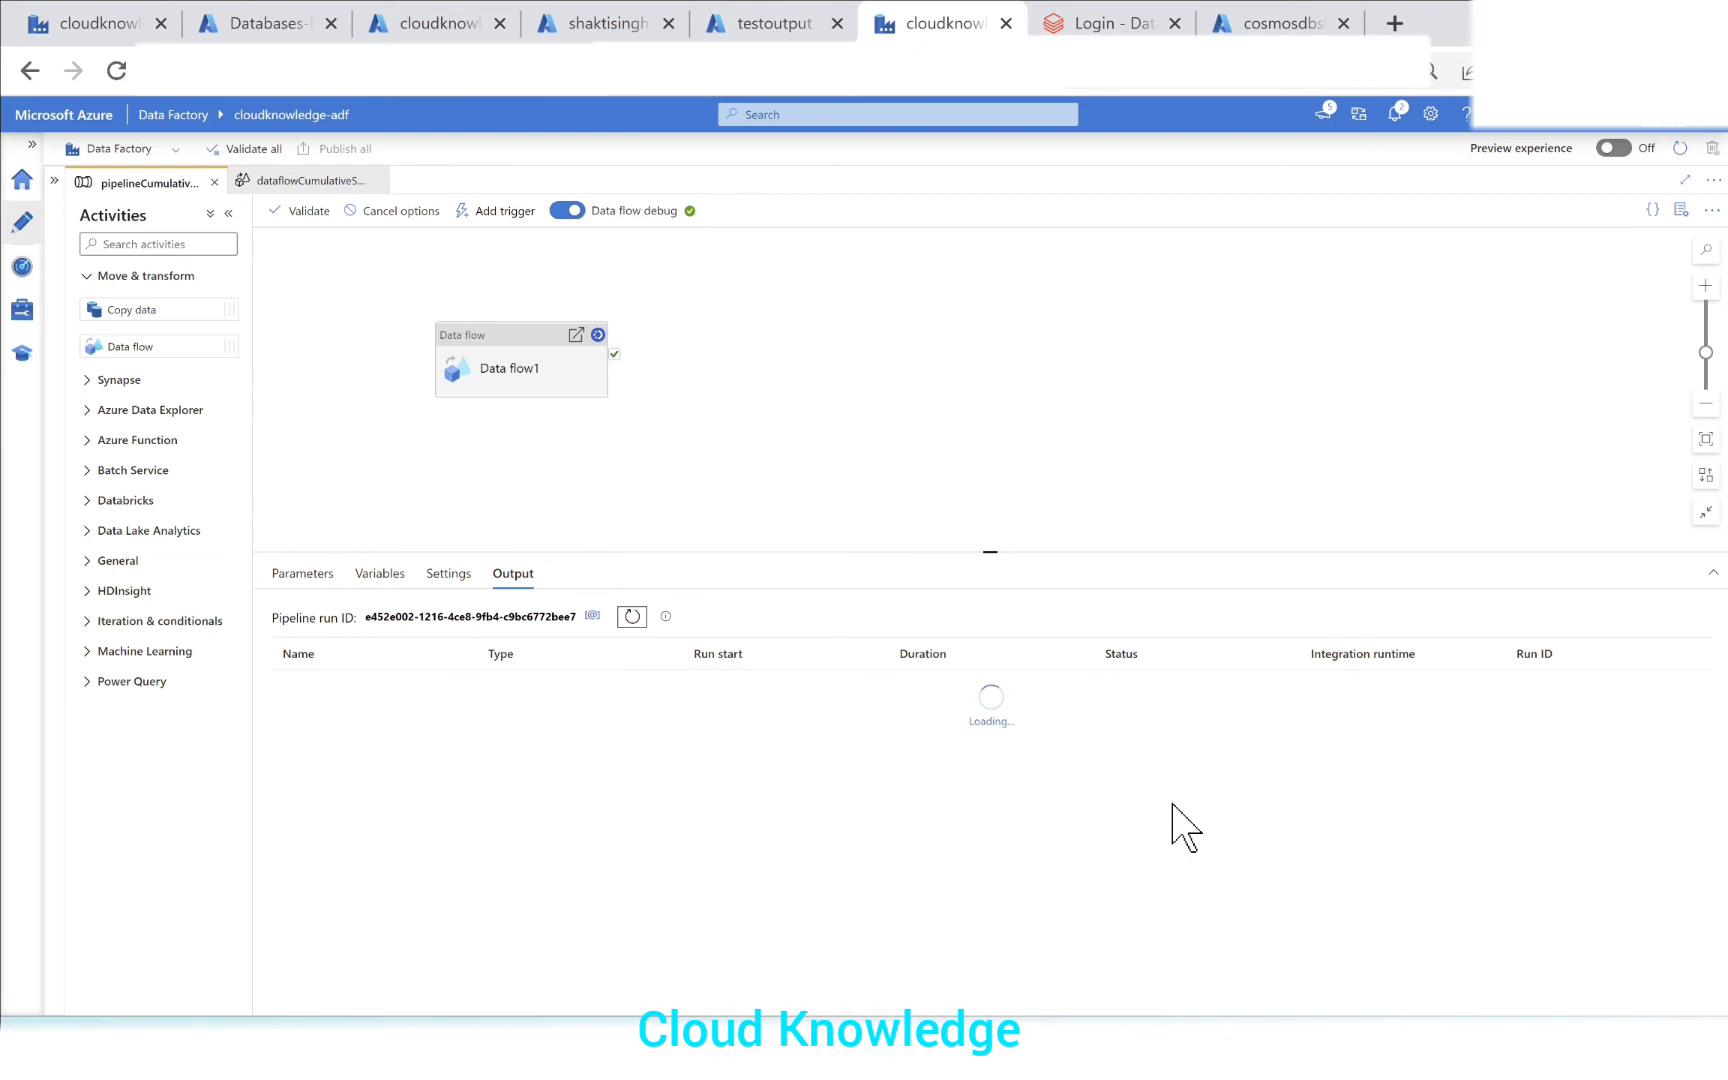
click(752, 6)
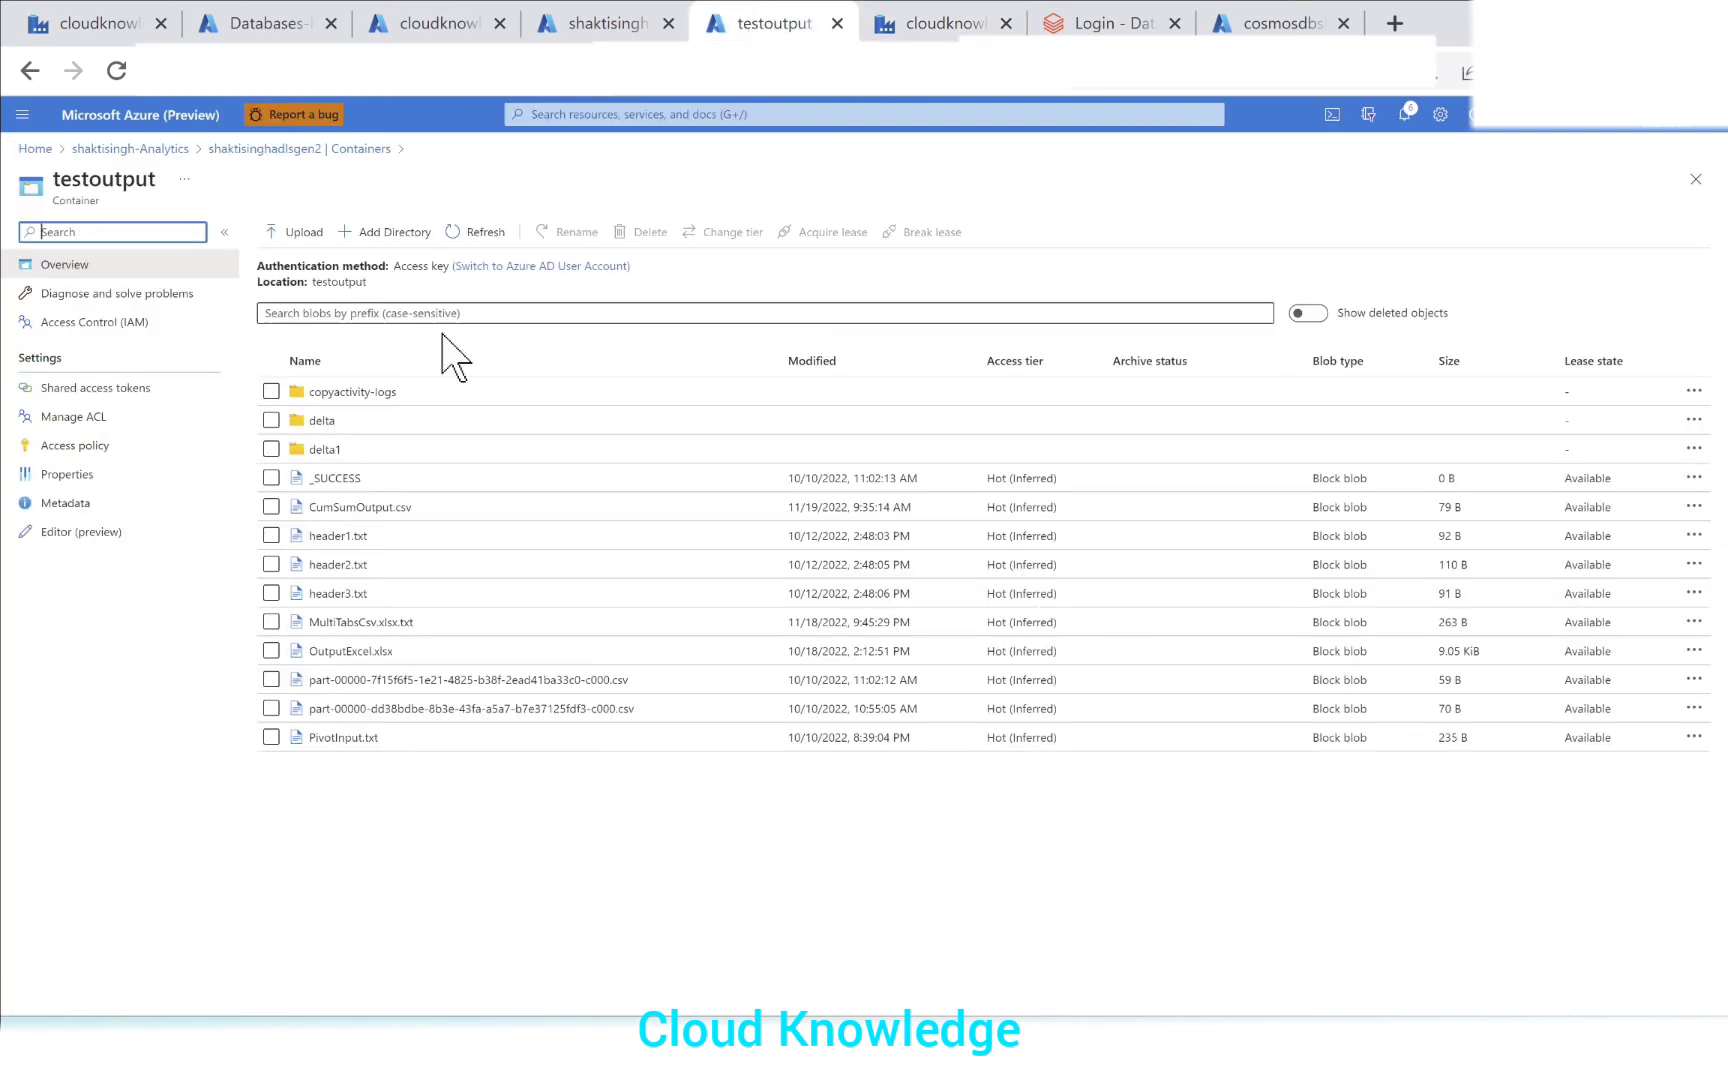
click(368, 509)
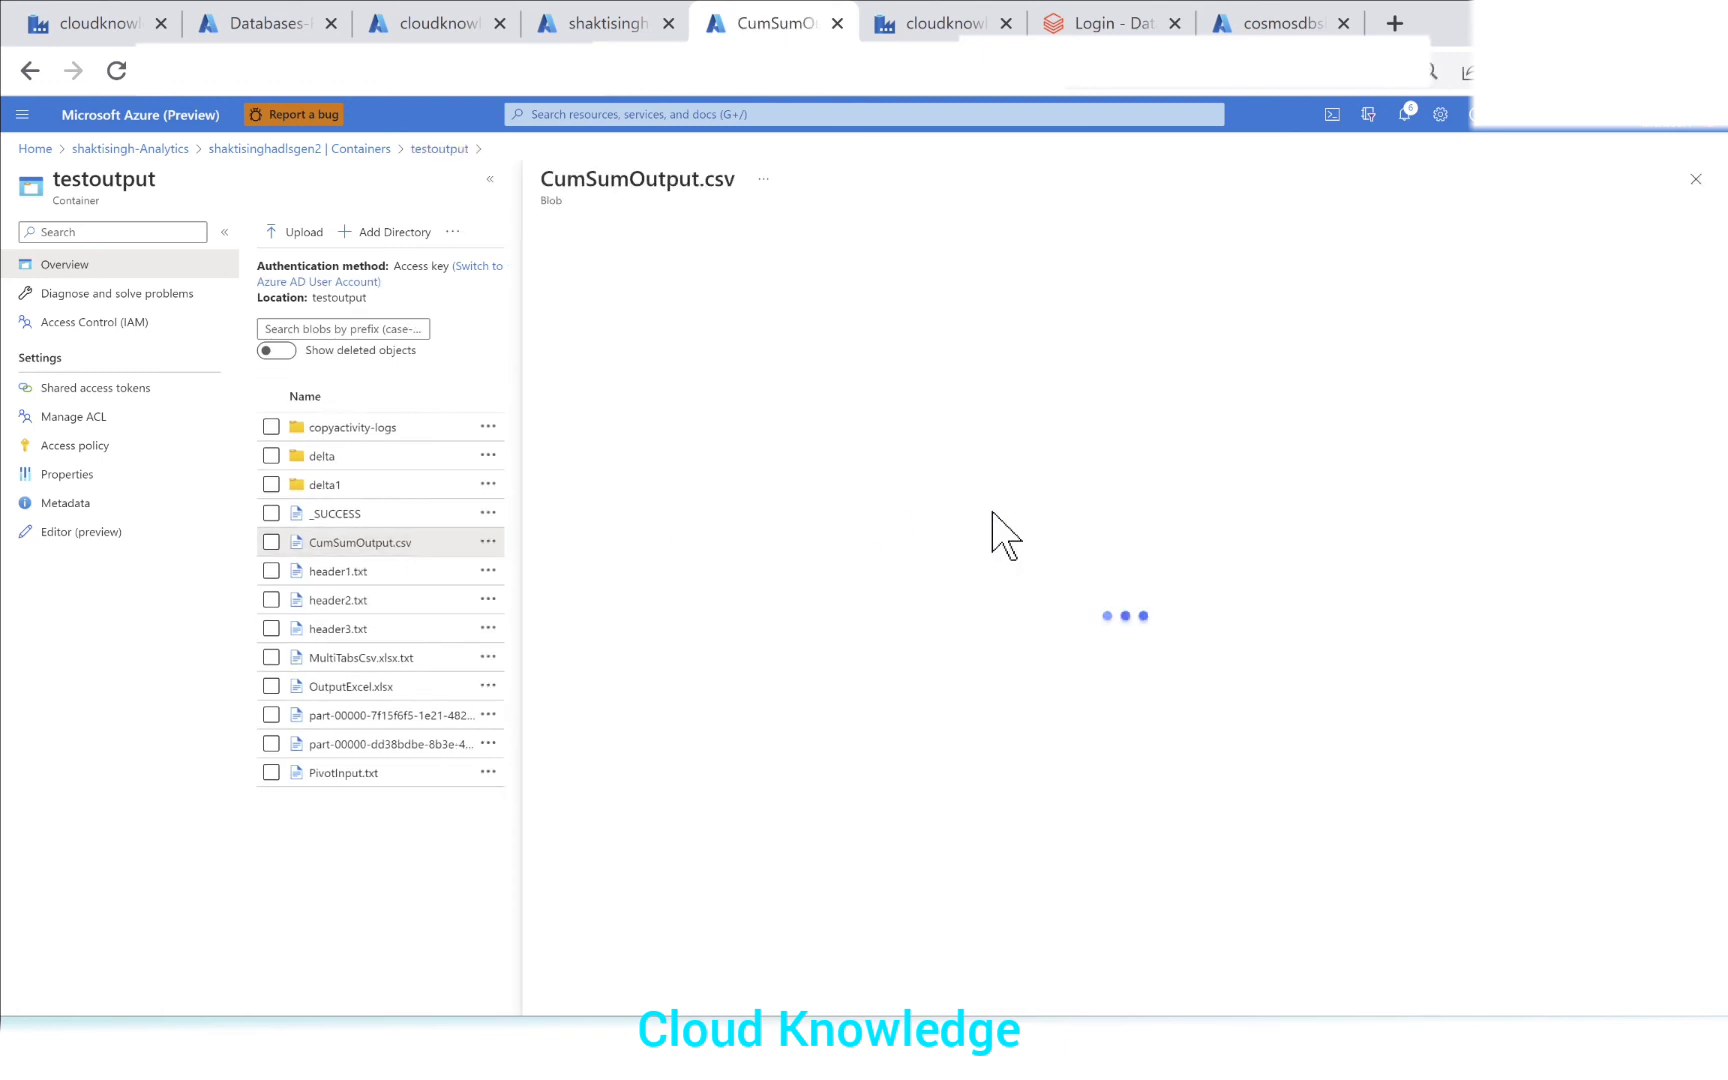
click(705, 277)
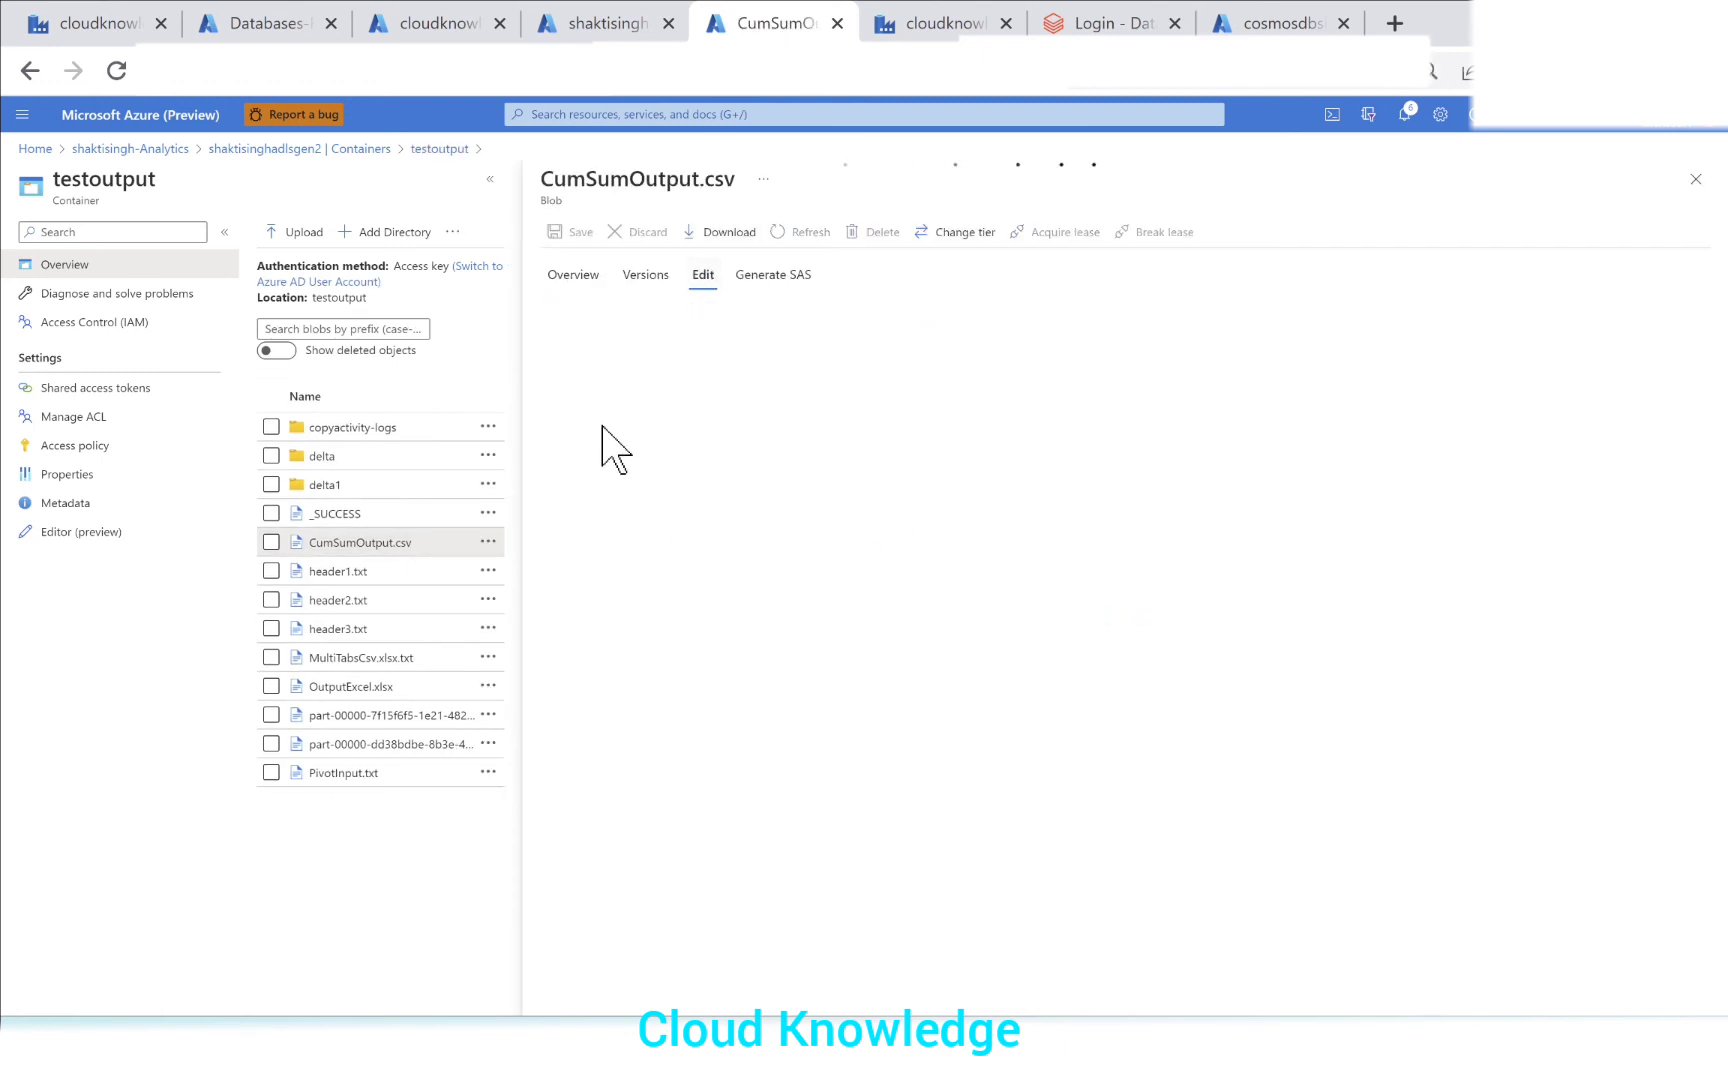
click(724, 926)
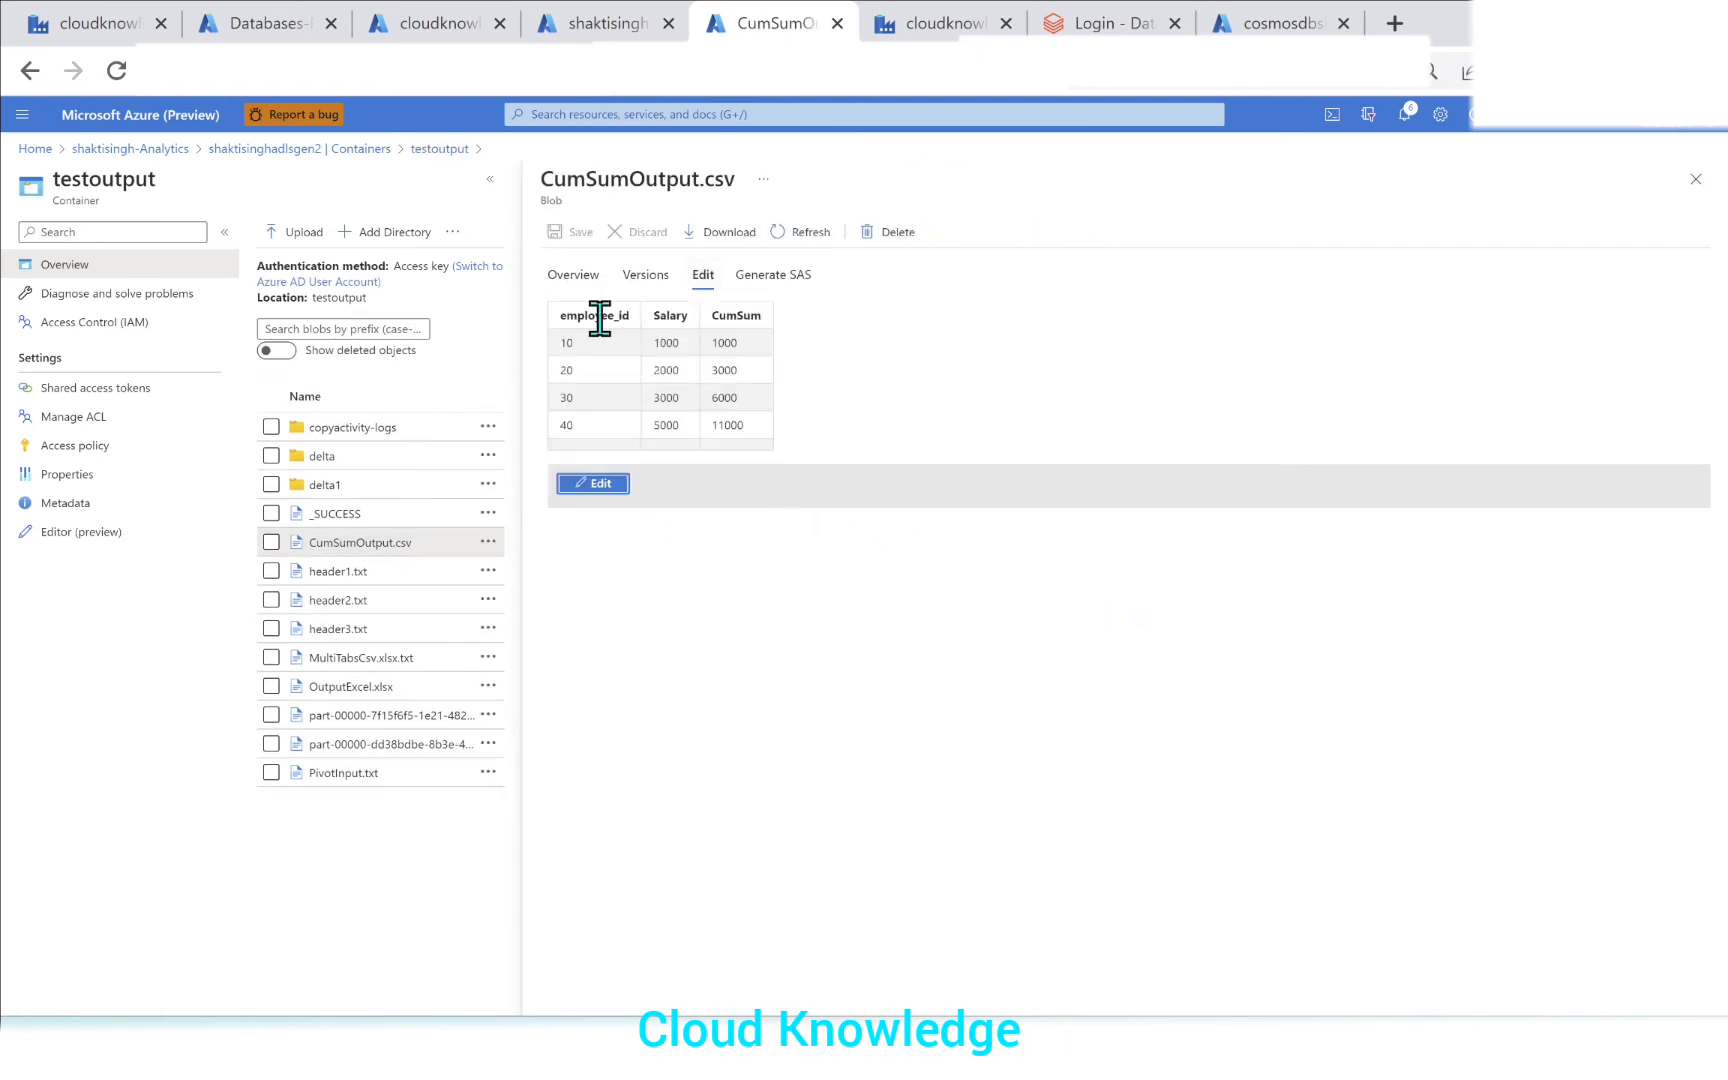